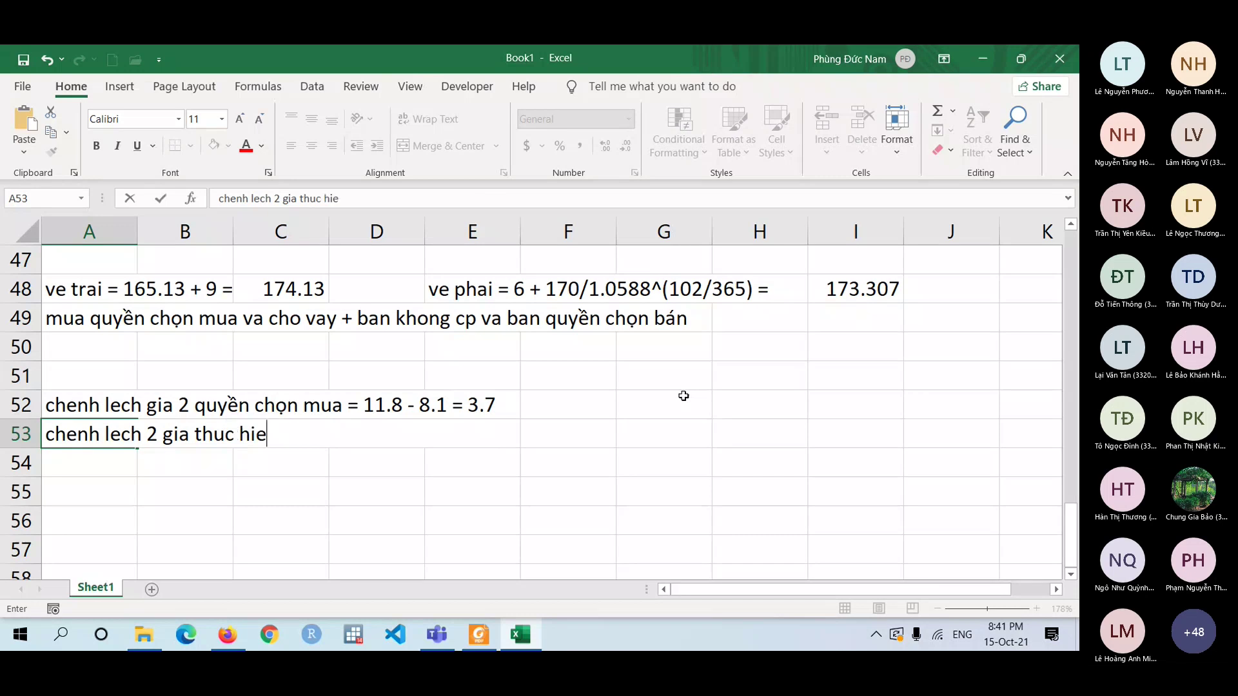
# Complete the note in A53 as "chenh lech 2 gia thuc hien = 160 - 155 = 5", checking the strikes in the textbook PDF.
pyautogui.write('=')
pyautogui.hotkey('alt', 'Tab')
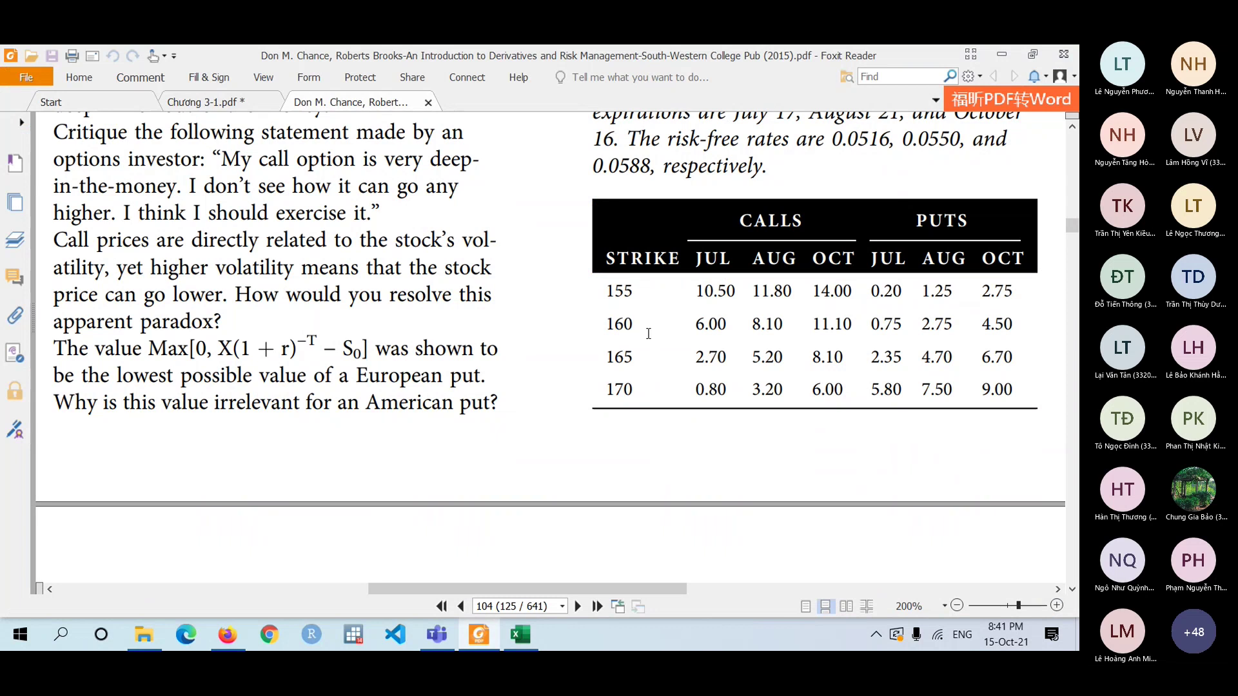
pyautogui.hotkey('alt', 'Tab')
pyautogui.write('160 ')
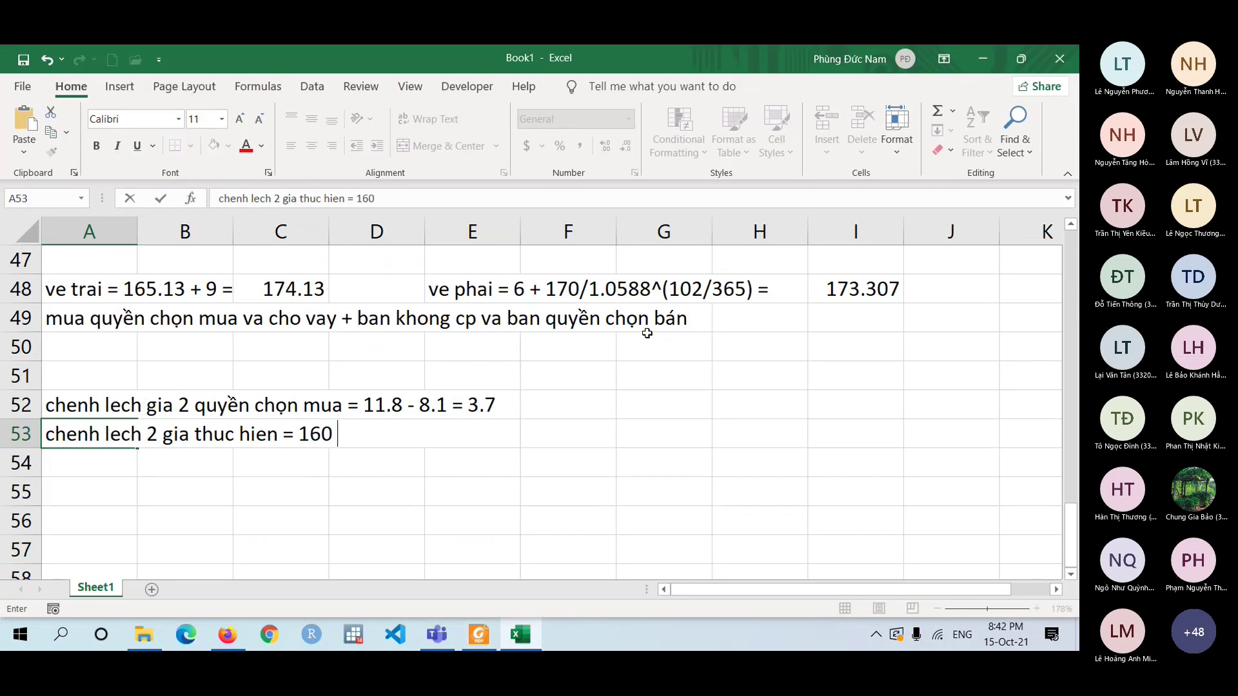
pyautogui.write('- 155 = ')
pyautogui.write('5')
pyautogui.press('Return')
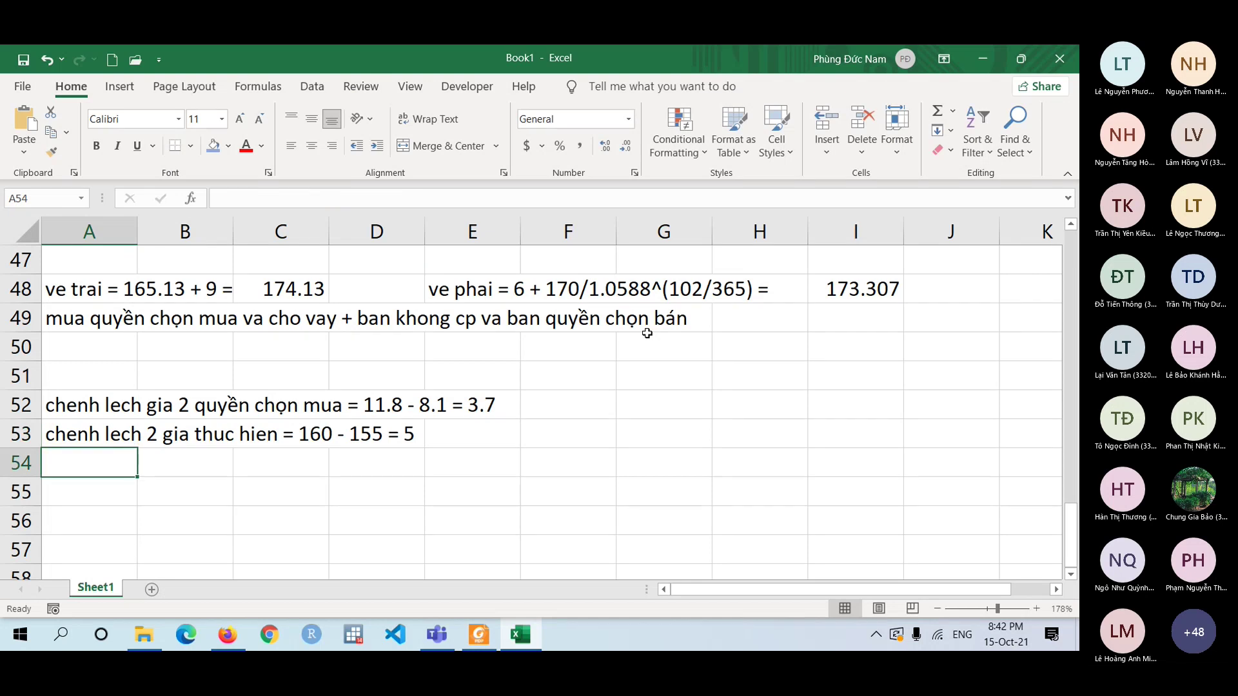
pyautogui.press('Up')
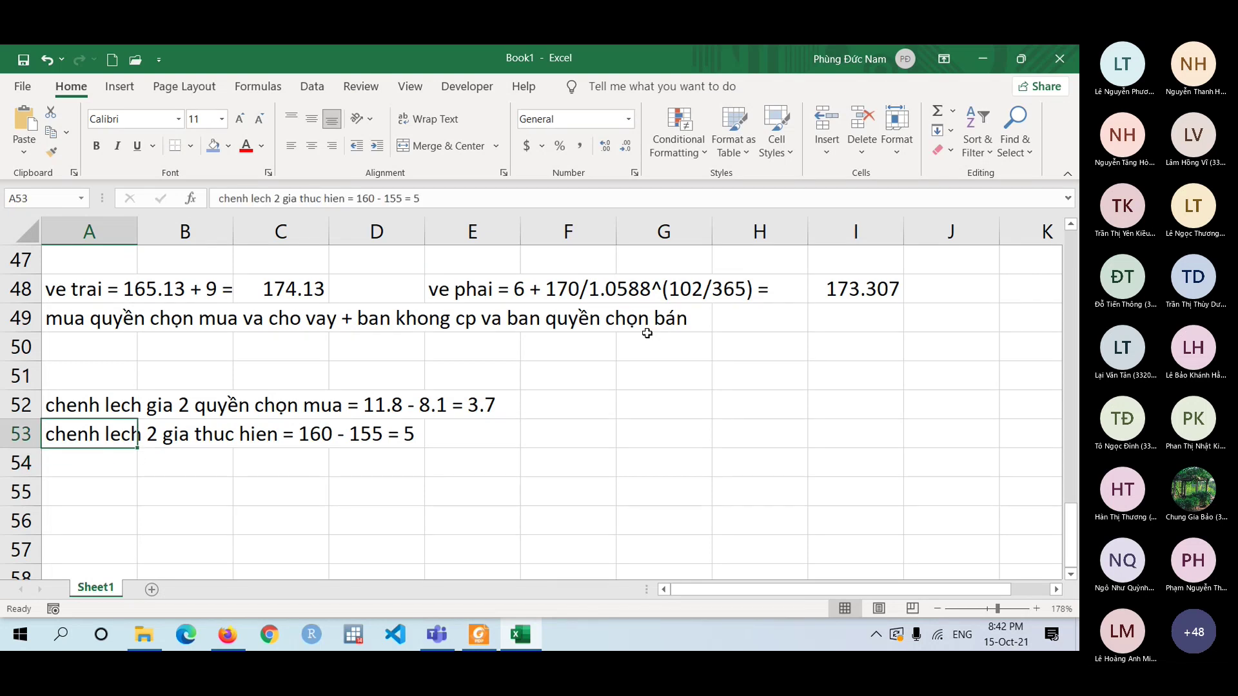
pyautogui.press('Up')
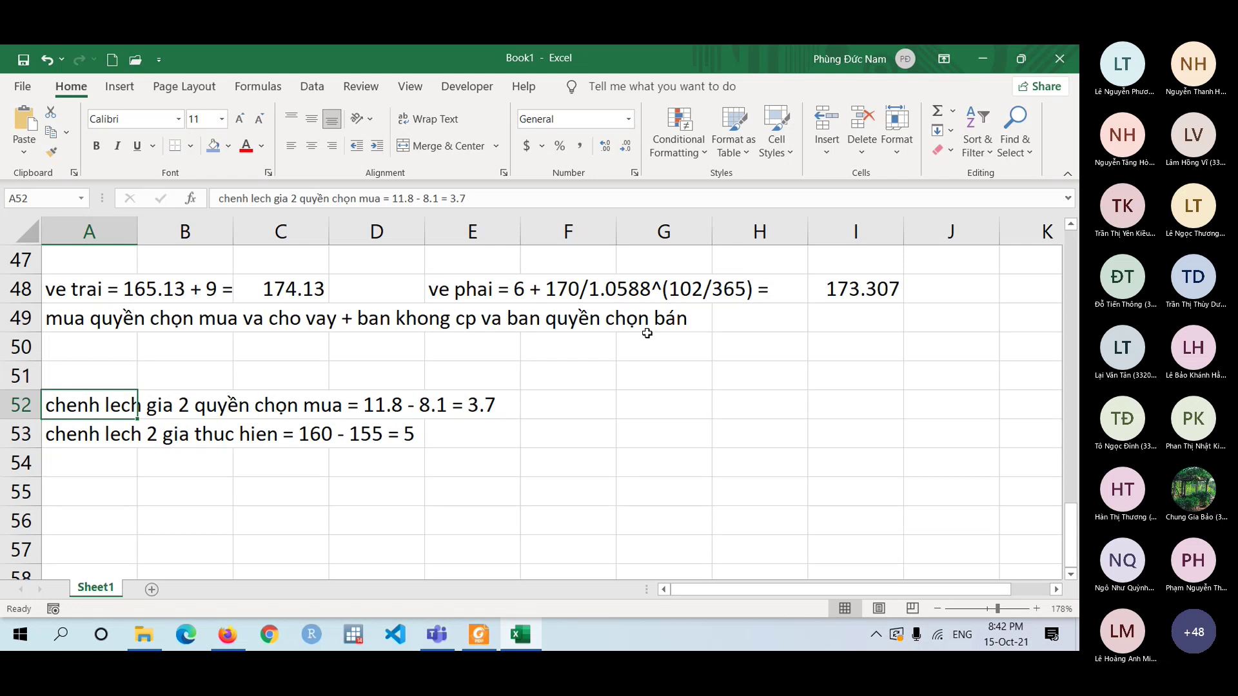
pyautogui.press('Down')
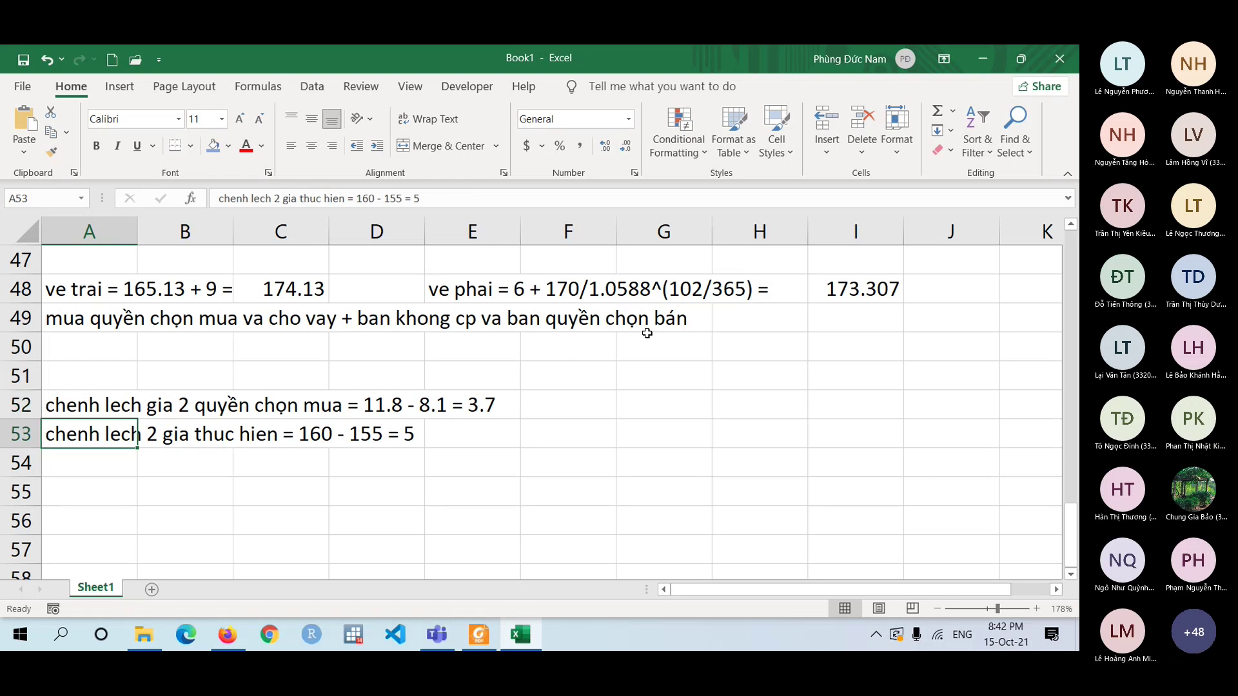
pyautogui.press('Down')
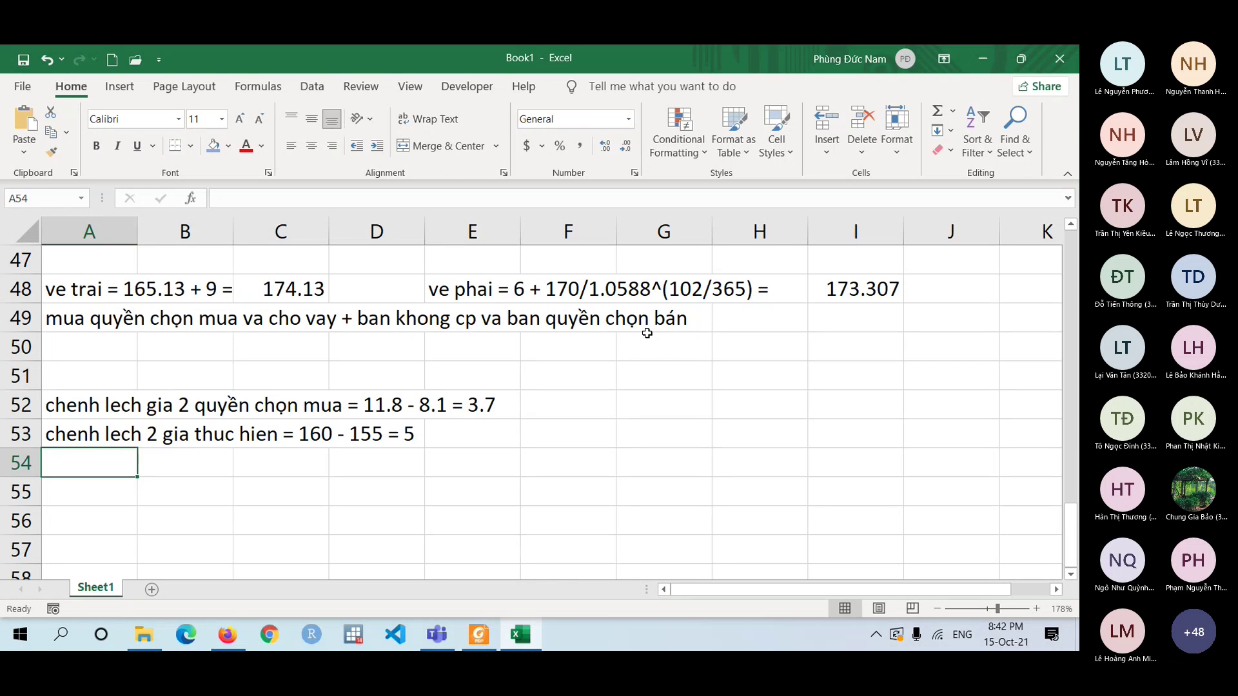
pyautogui.press('Up')
pyautogui.press('Right')
pyautogui.press('Right')
pyautogui.press('Down')
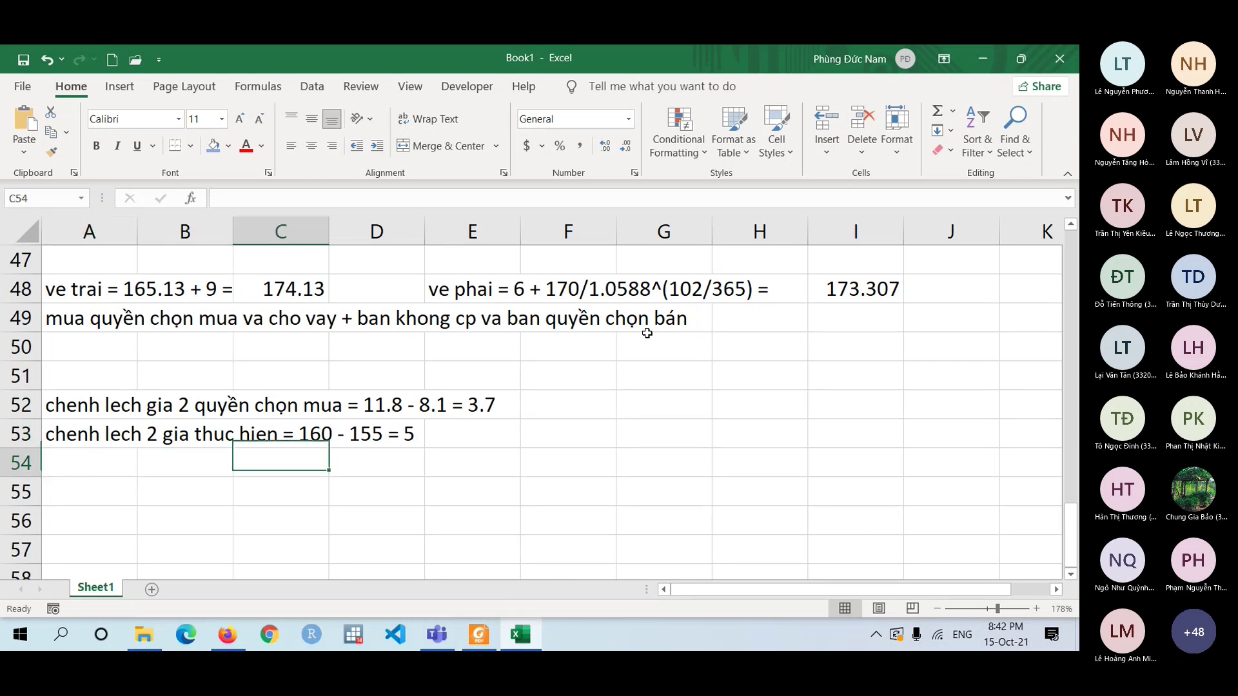
pyautogui.press('Left')
pyautogui.press('Left')
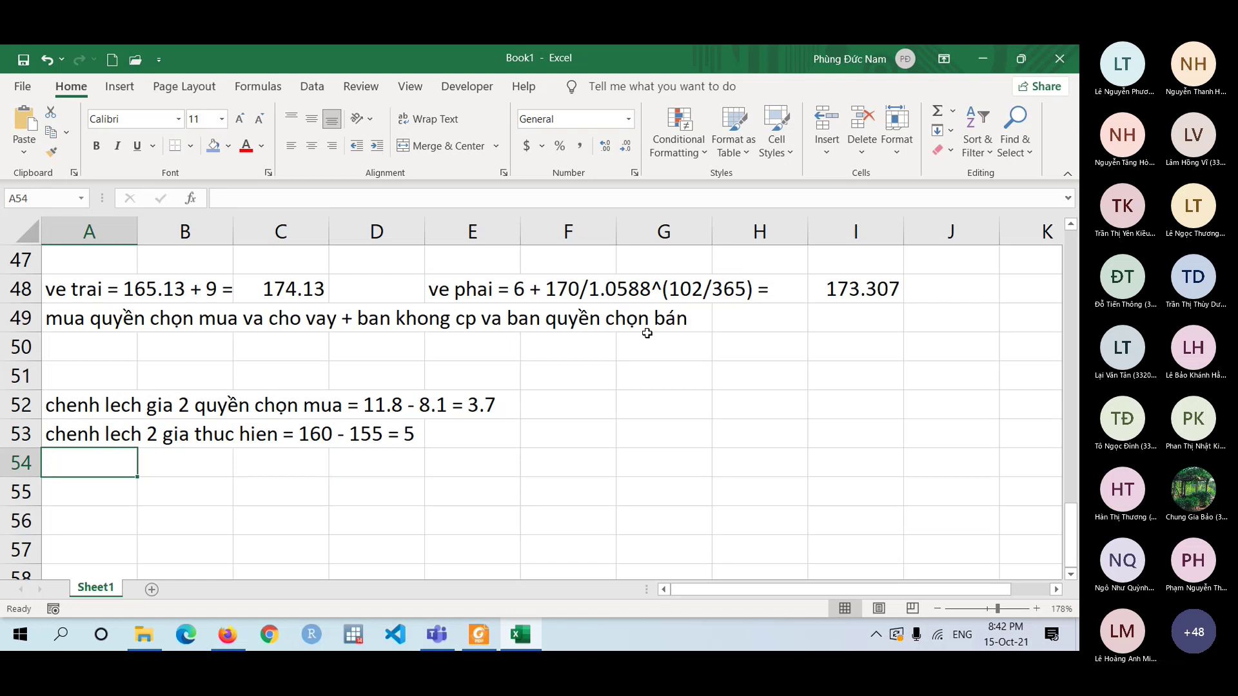
# Find problem 19 in the textbook PDF and enter its stock price in the workbook's cell A55 as "So = 90".
pyautogui.hotkey('alt', 'Tab')
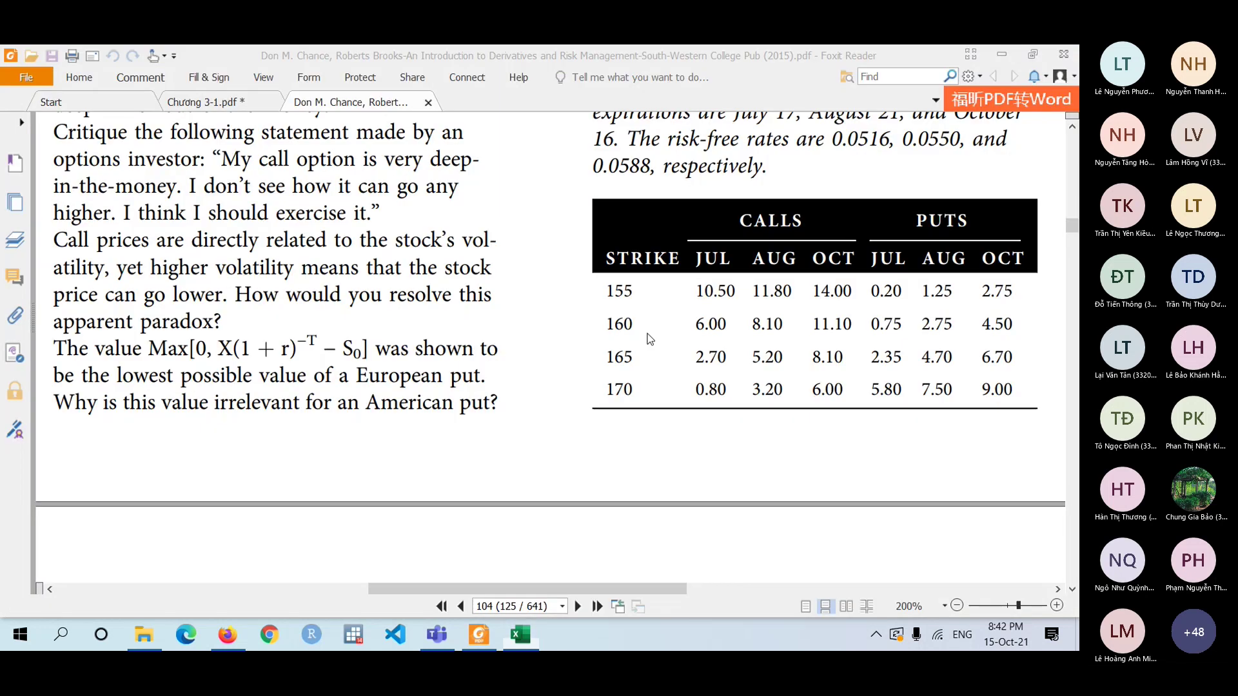
pyautogui.scroll(10, 649, 334)
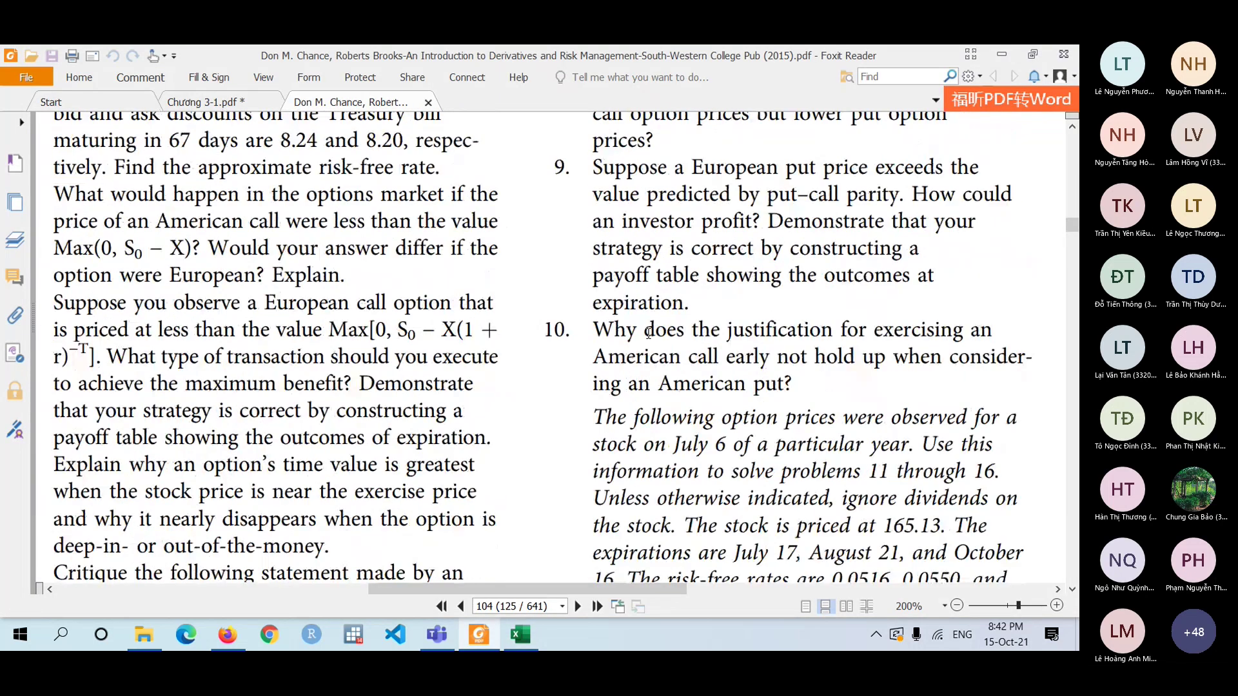
pyautogui.scroll(-12, 648, 334)
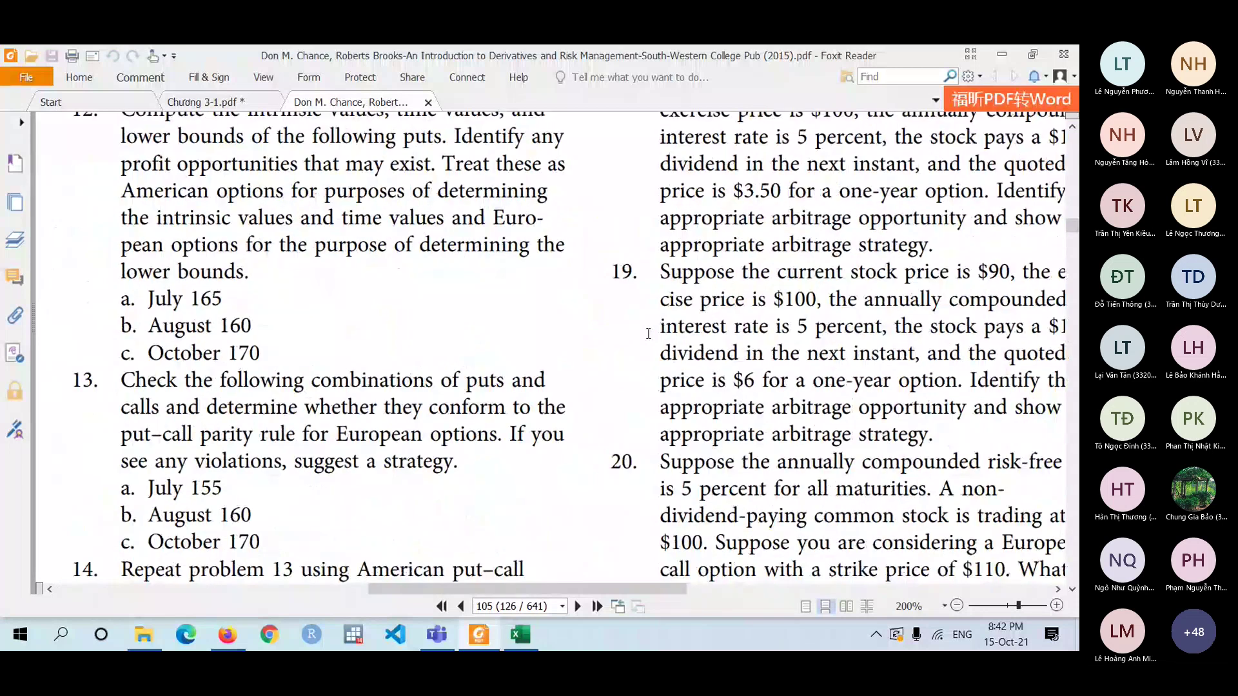
pyautogui.moveTo(627, 340); pyautogui.dragTo(536, 318)
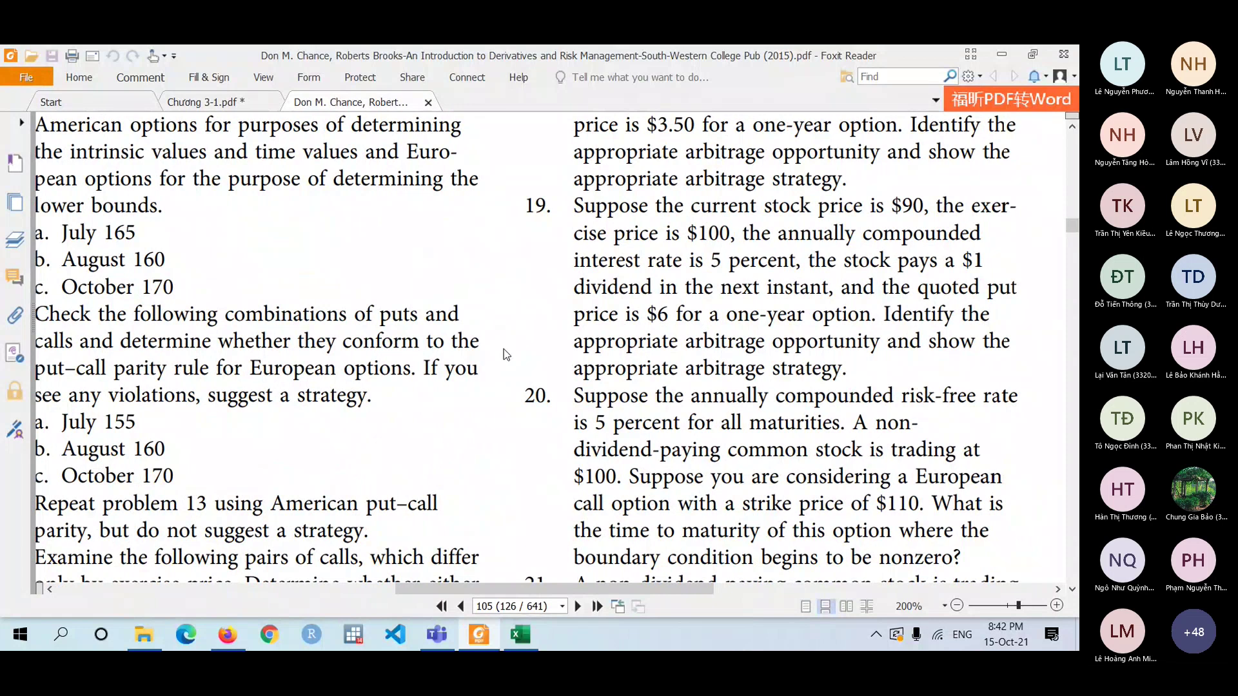
pyautogui.hotkey('alt', 'Tab')
pyautogui.scroll(-3, 504, 349)
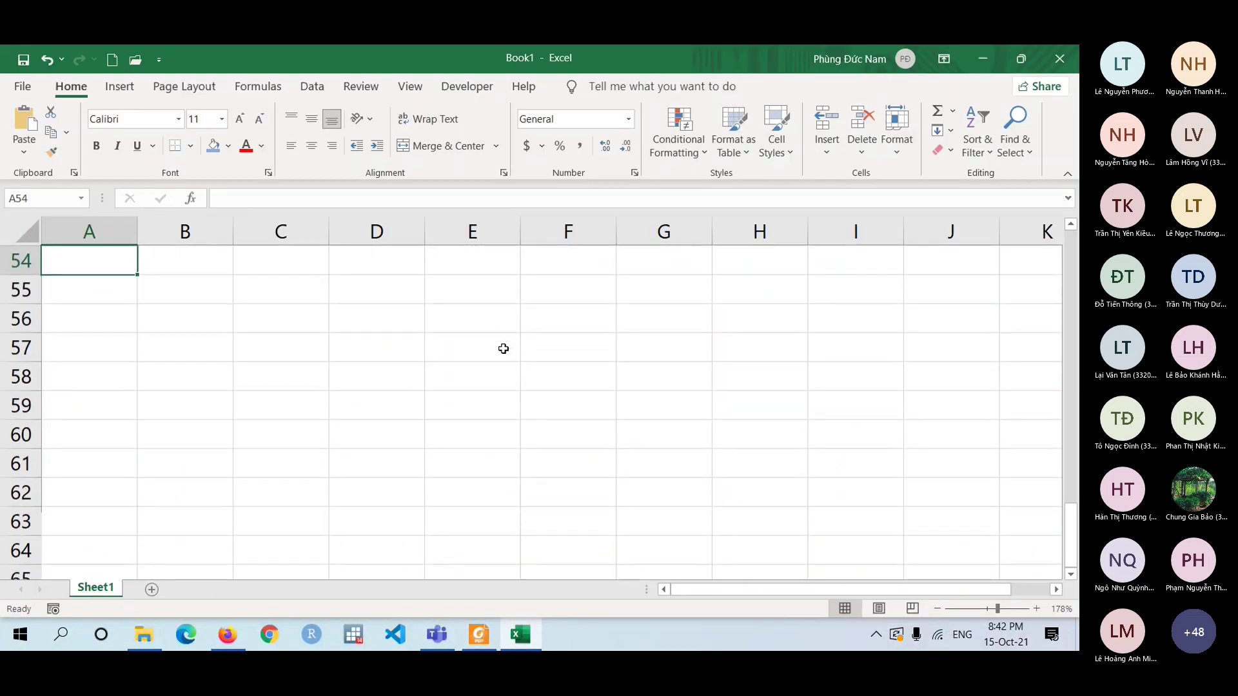
pyautogui.click(122, 296)
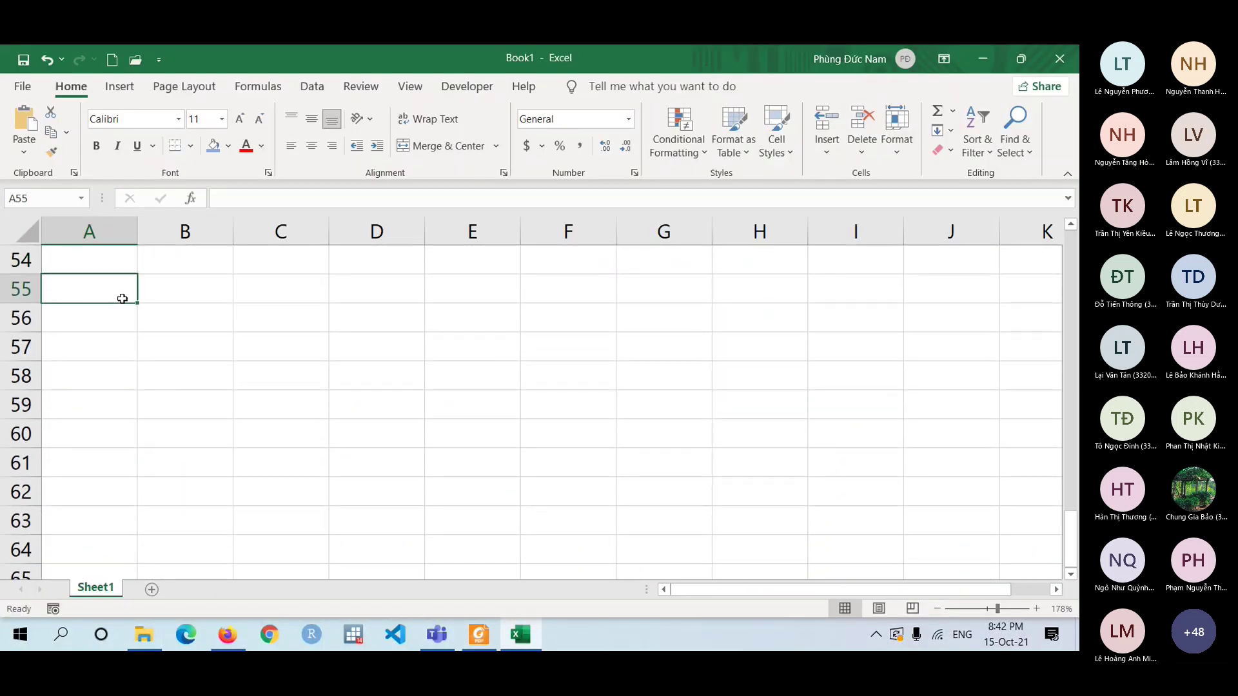
pyautogui.write('So = 90')
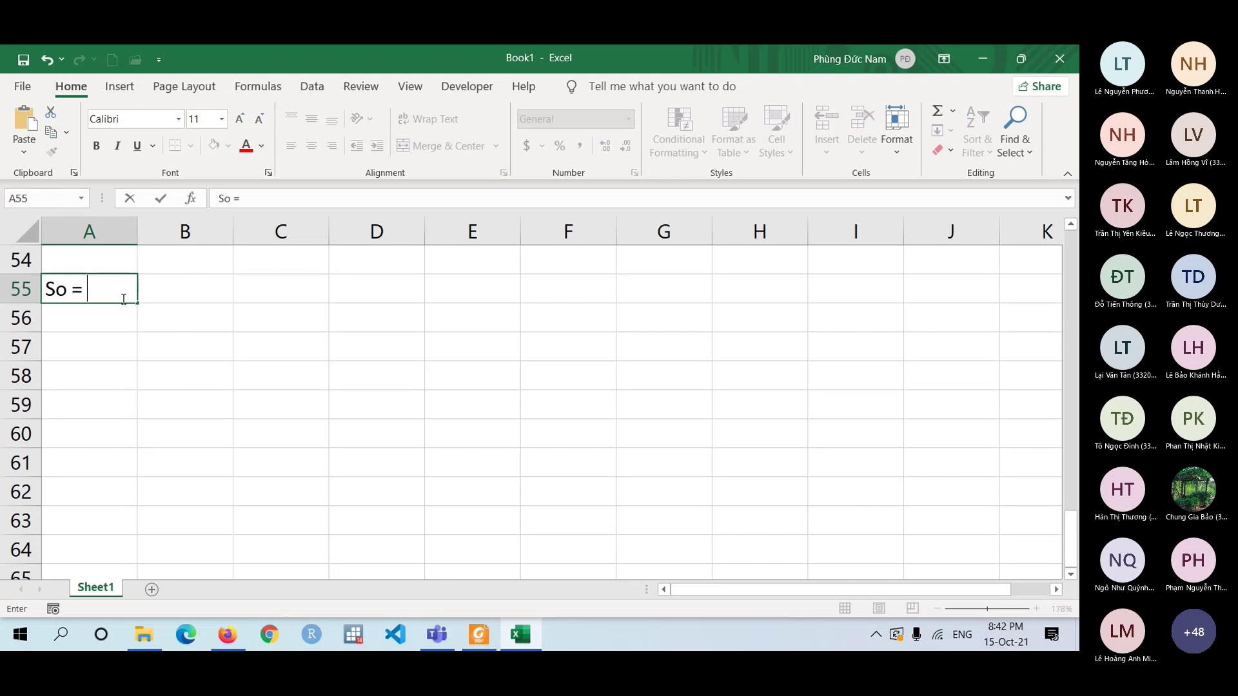
pyautogui.press('Tab')
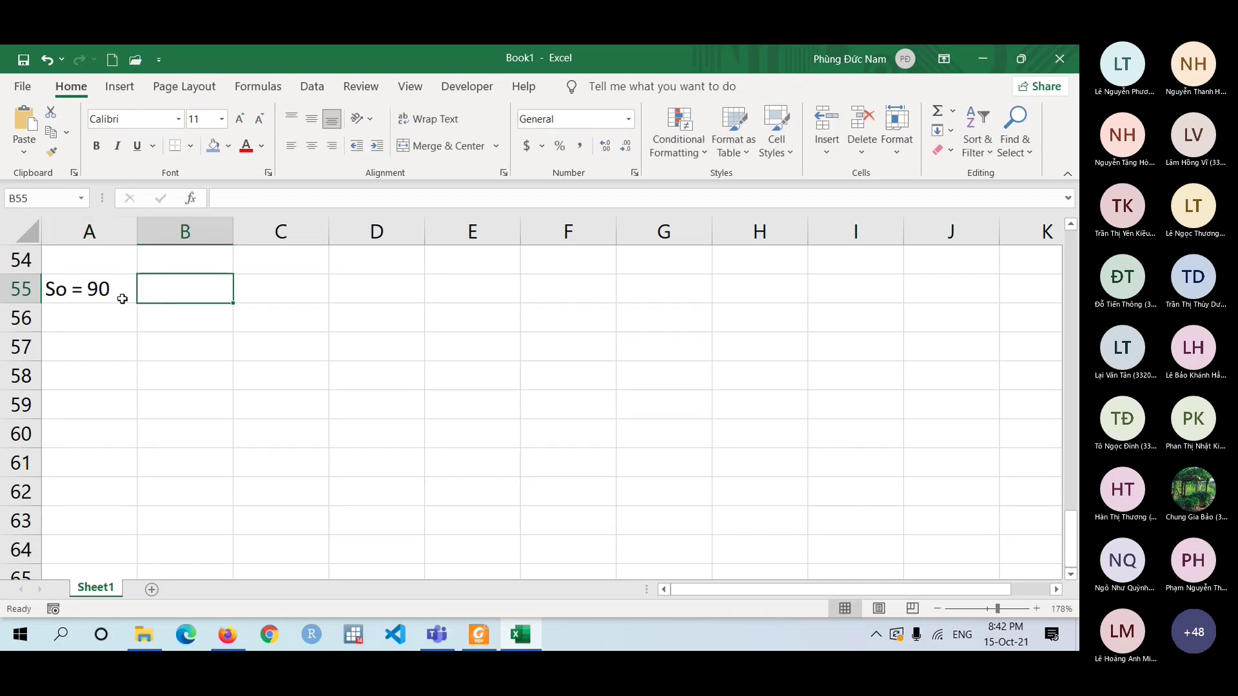
# Check problem 19 in the PDF and enter its exercise price in B55 as "X = 100".
pyautogui.hotkey('alt', 'Tab')
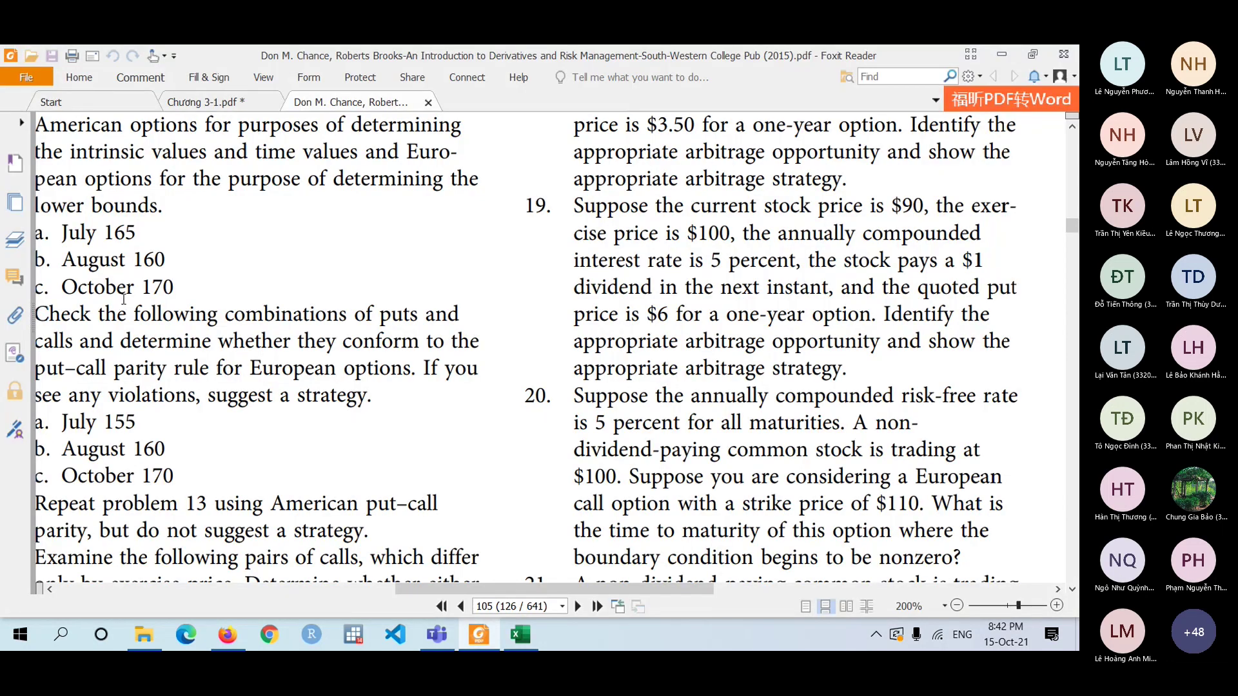
pyautogui.hotkey('alt', 'Tab')
pyautogui.write('X')
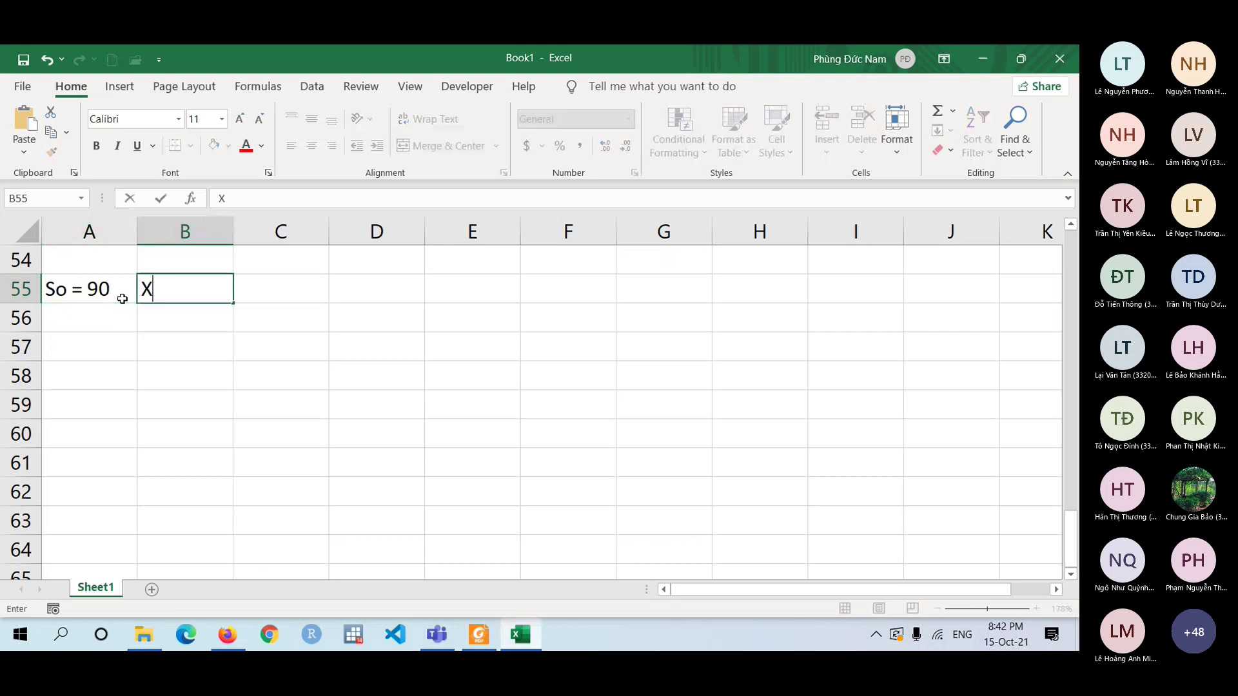
pyautogui.write(' = 100')
pyautogui.press('Tab')
# Look up the interest rate in problem 19 and enter it in C55 as "r = 5%".
pyautogui.hotkey('alt', 'Tab')
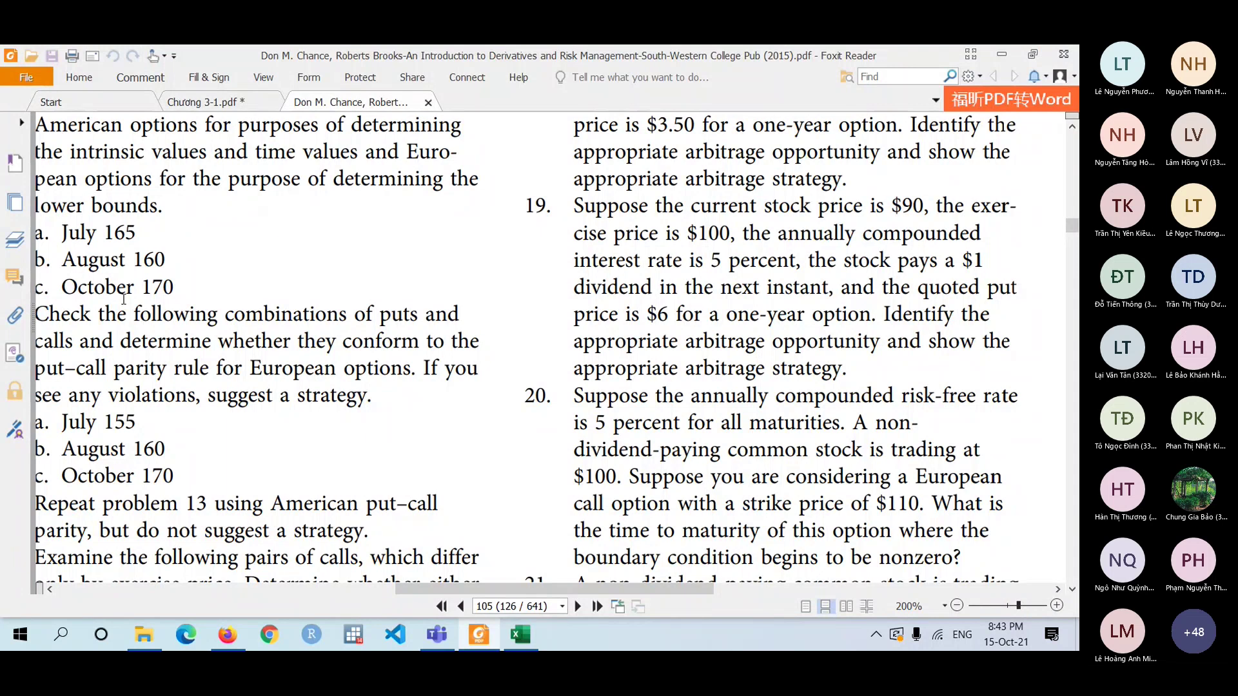
pyautogui.hotkey('alt', 'Tab')
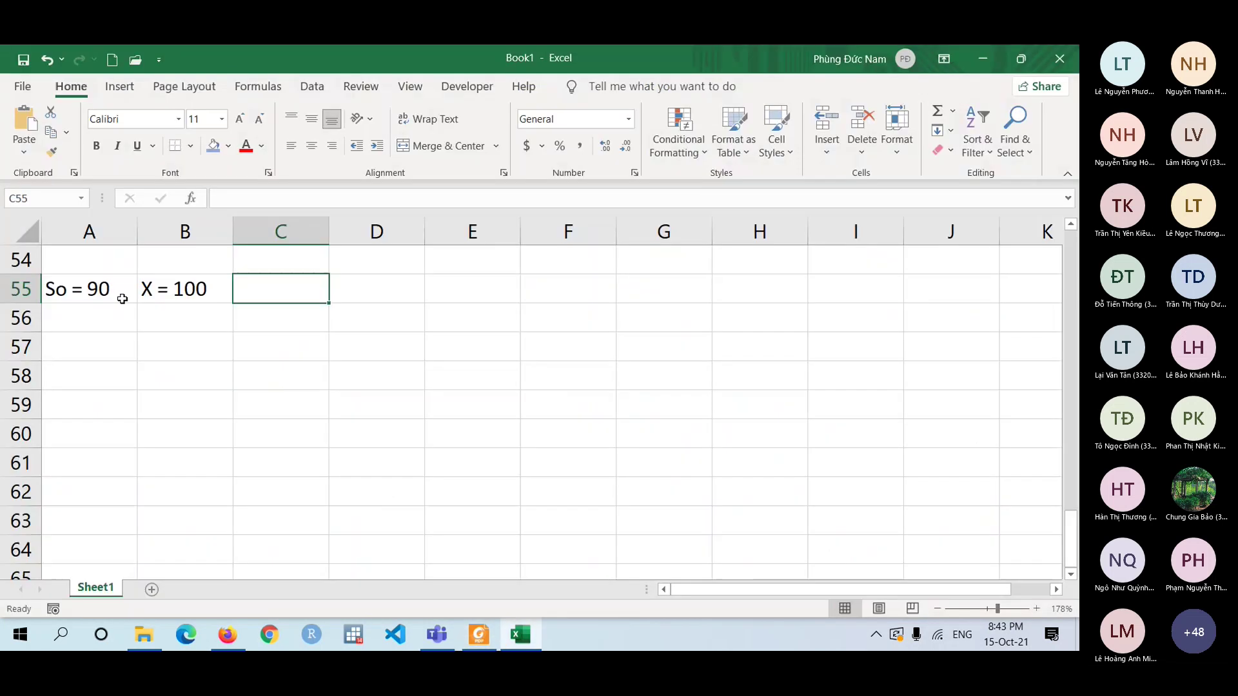
pyautogui.write('r = ')
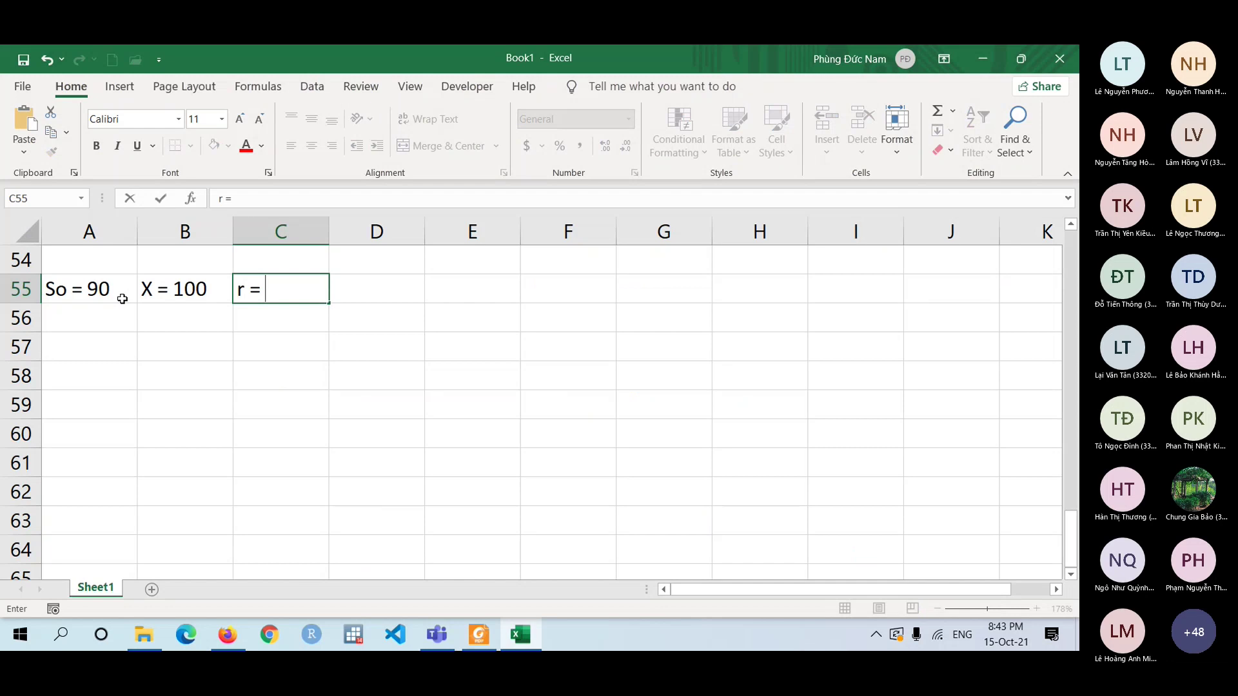
pyautogui.write('5%')
pyautogui.press('Return')
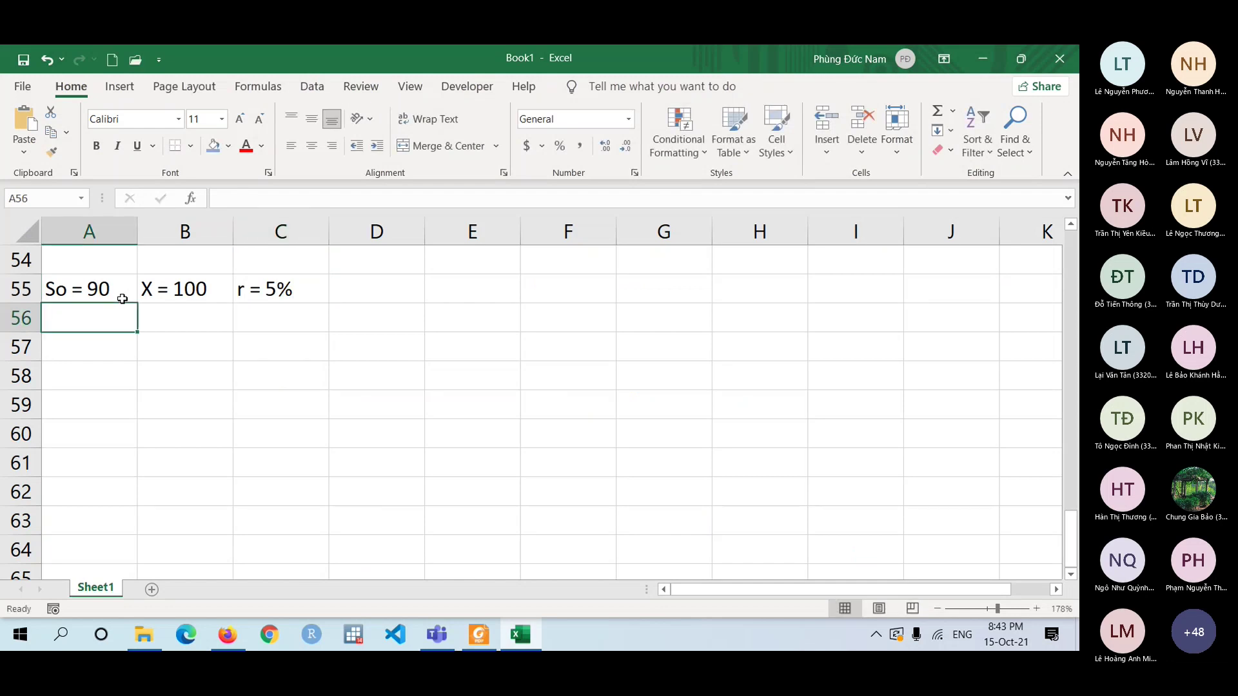
# Look up the dividend in problem 19 and enter it in D55 as "Do = 1".
pyautogui.press('Right')
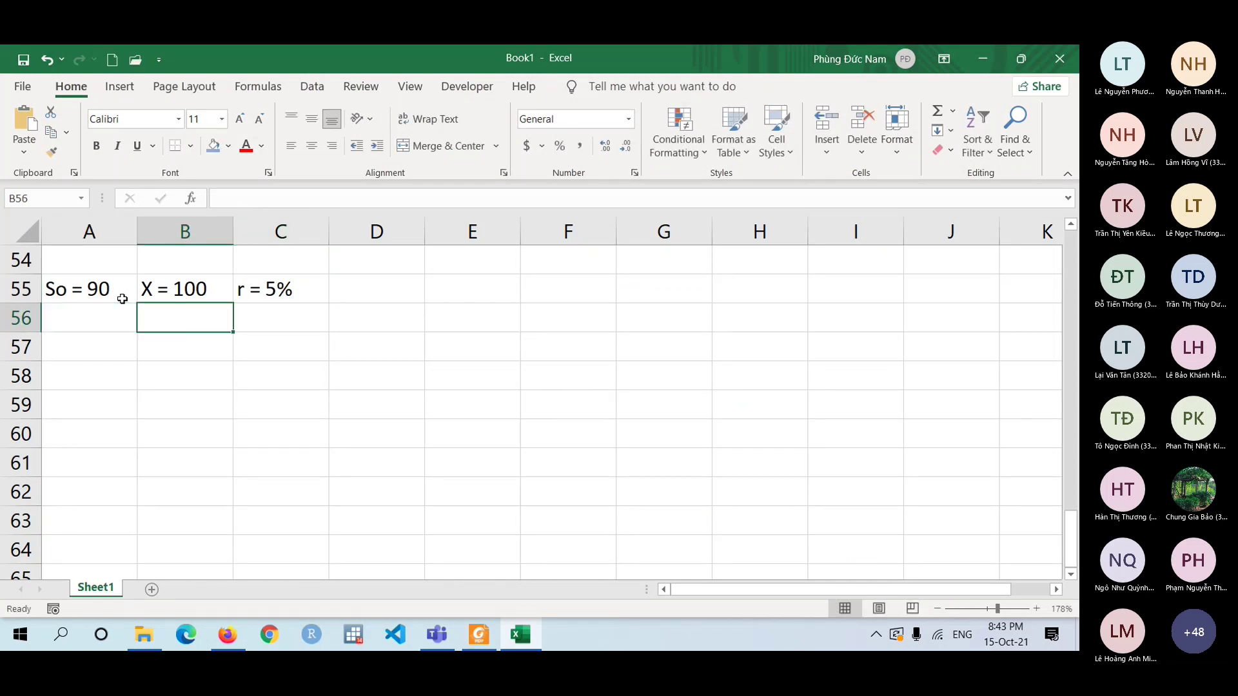
pyautogui.press('Right')
pyautogui.press('Right')
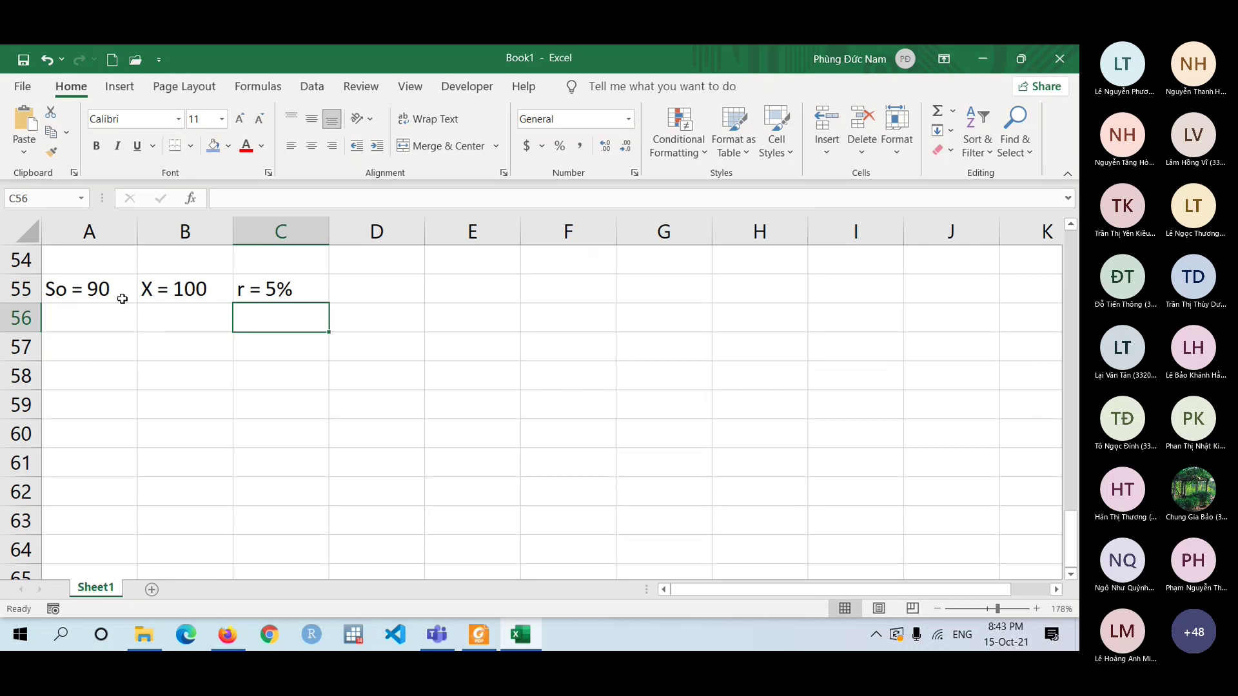
pyautogui.press('Up')
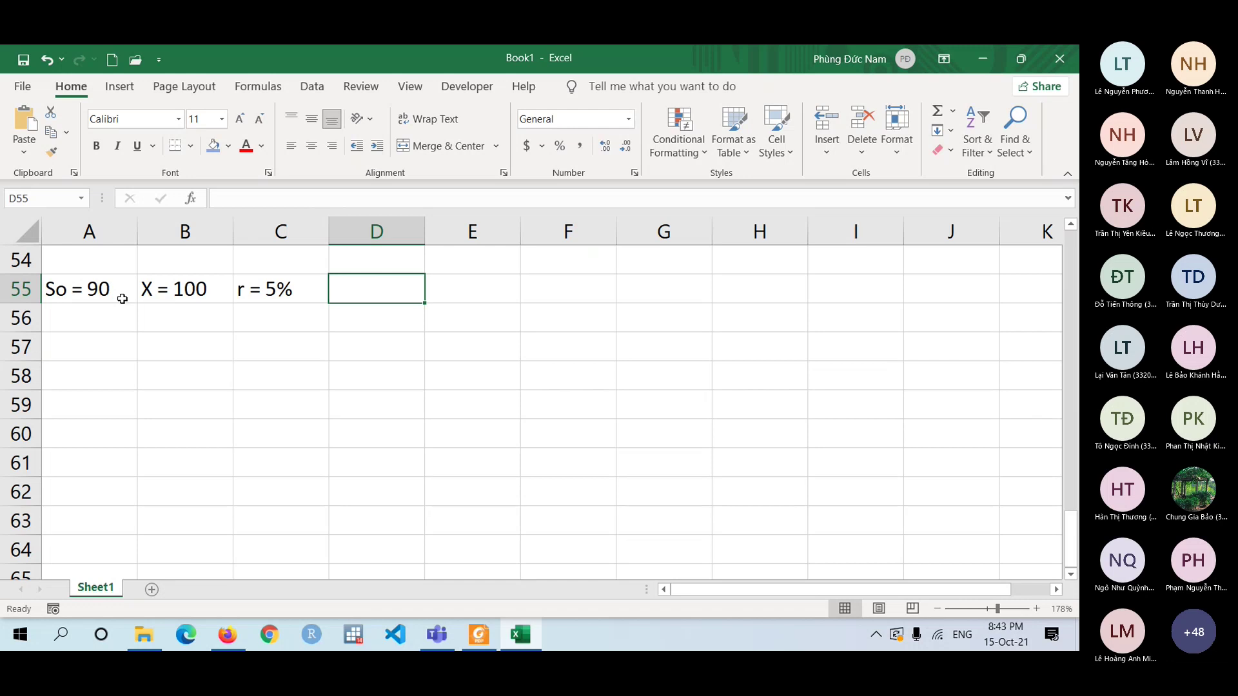
pyautogui.hotkey('alt', 'Tab')
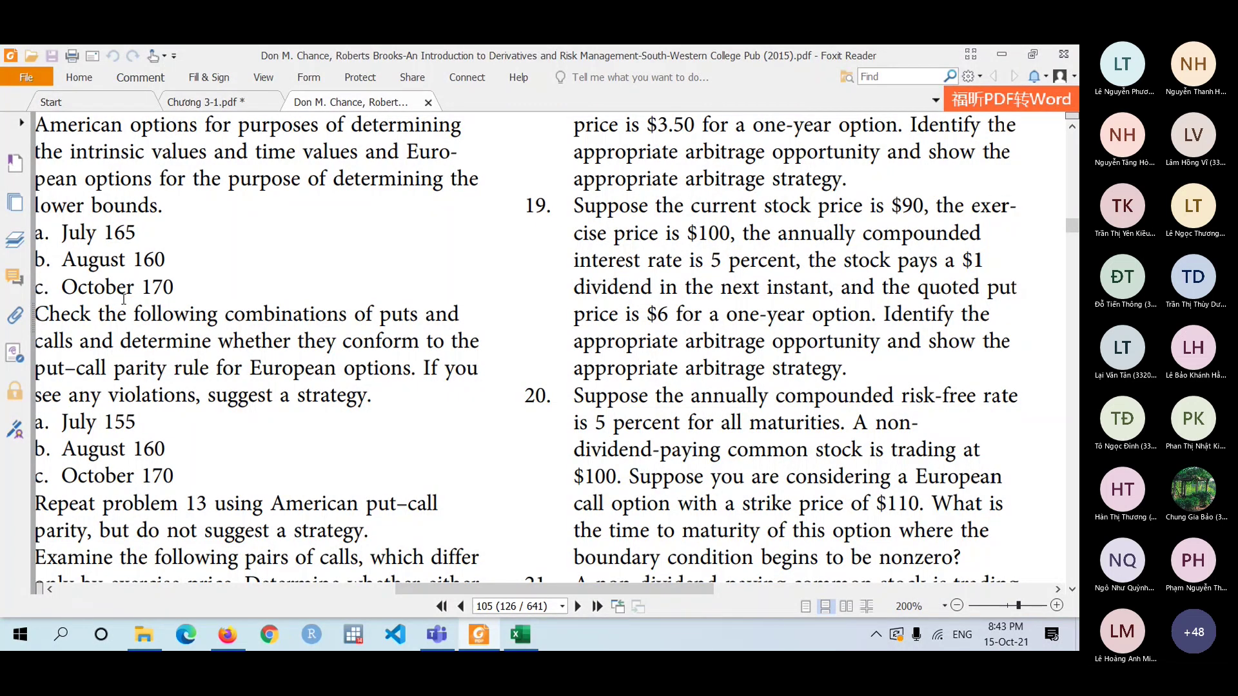
pyautogui.hotkey('alt', 'Tab')
pyautogui.write('o -')
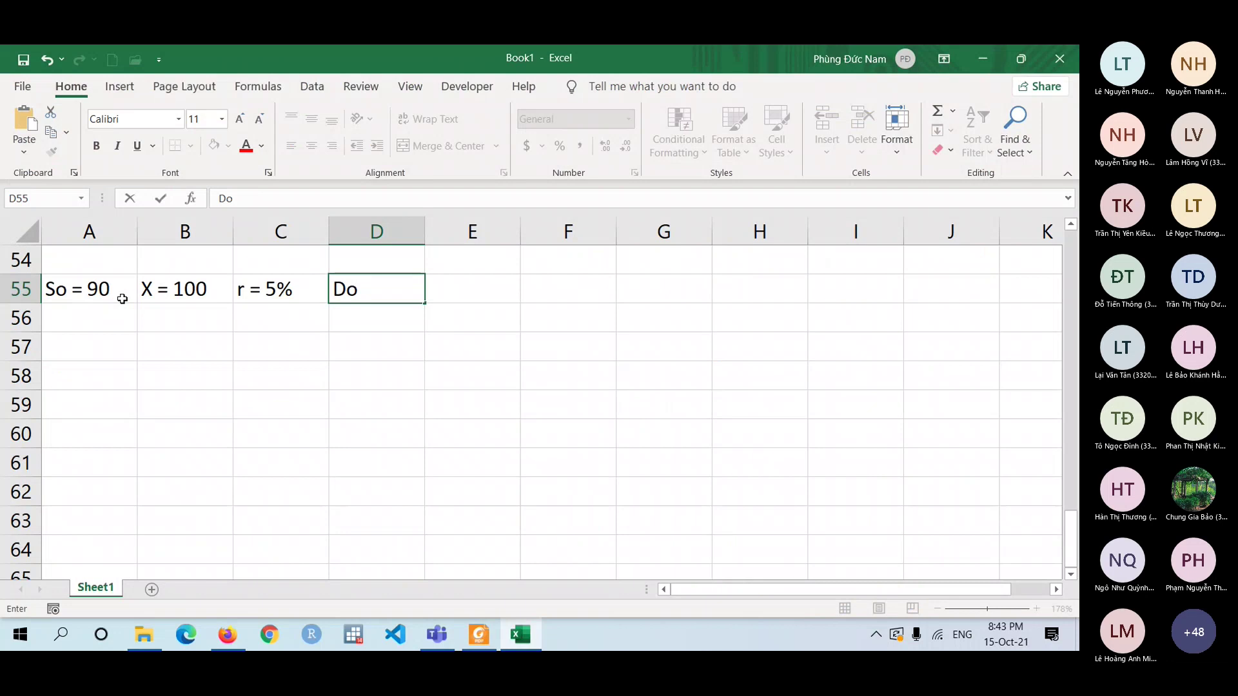
pyautogui.press('BackSpace')
pyautogui.write('= 1')
pyautogui.press('Return')
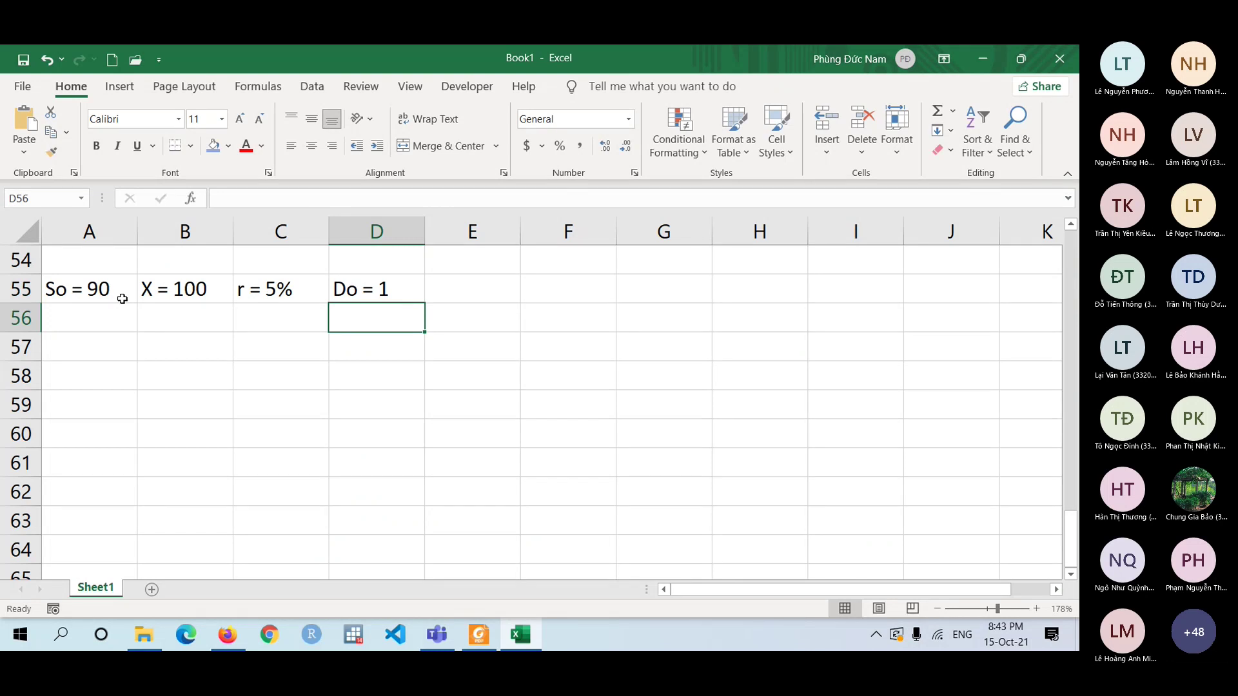
# Look up the quoted put price in problem 19 and enter it in E55 as "P = 6".
pyautogui.hotkey('alt', 'Tab')
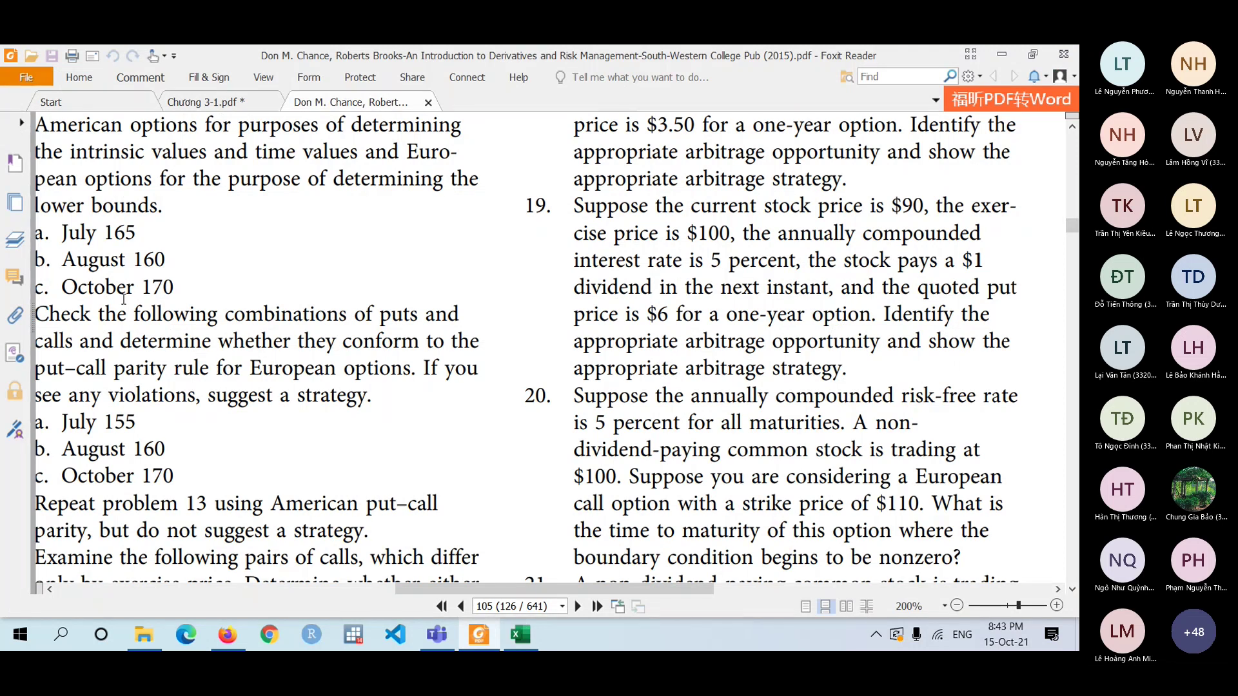
pyautogui.hotkey('alt', 'Tab')
pyautogui.press('Right')
pyautogui.press('Up')
pyautogui.write('P')
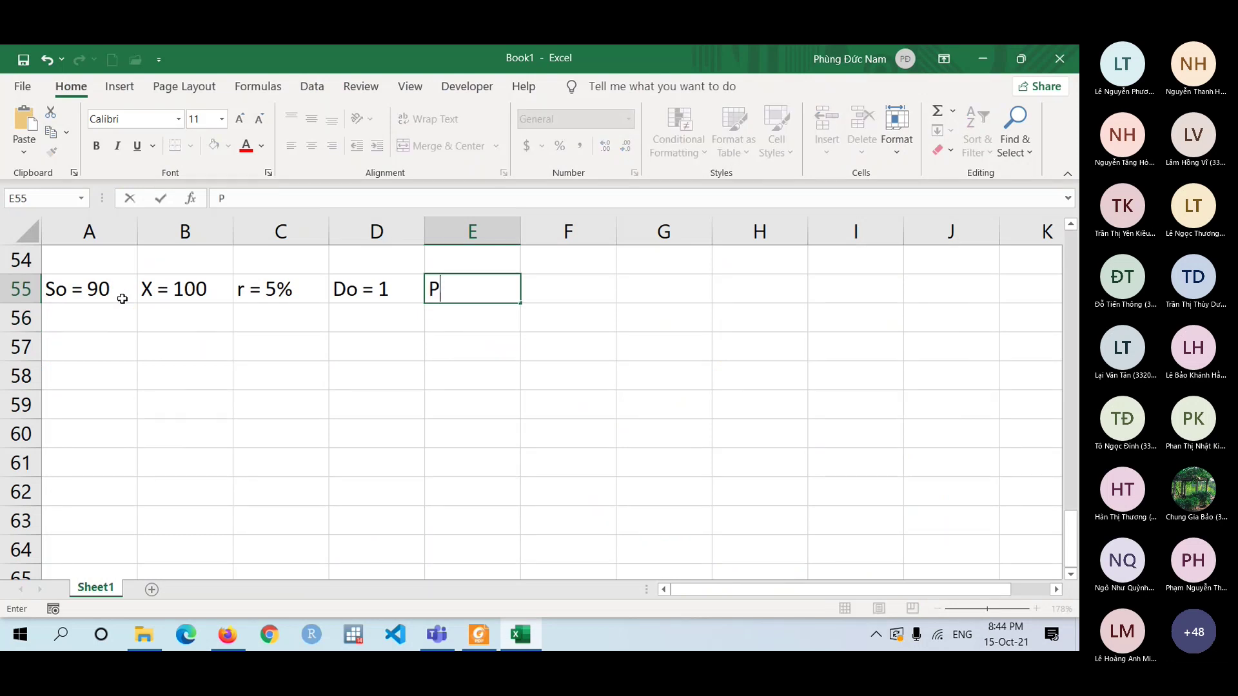
pyautogui.write(' = 6')
pyautogui.hotkey('ctrl', 'Return')
pyautogui.press('Return')
# Recheck the one-year put quote in the problem 19 text and complete the E55 entry as "P = 6".
pyautogui.hotkey('alt', 'Tab')
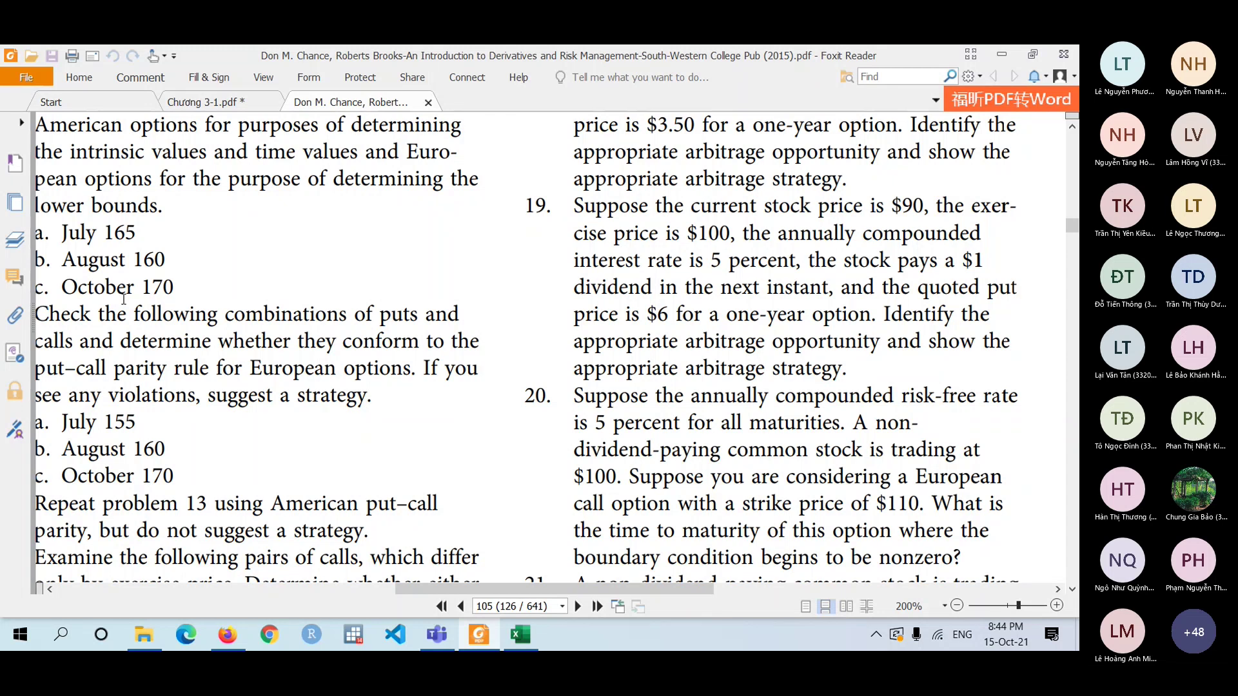
pyautogui.hotkey('alt', 'Tab')
pyautogui.press('Left')
pyautogui.press('Left')
pyautogui.press('Left')
pyautogui.press('Left')
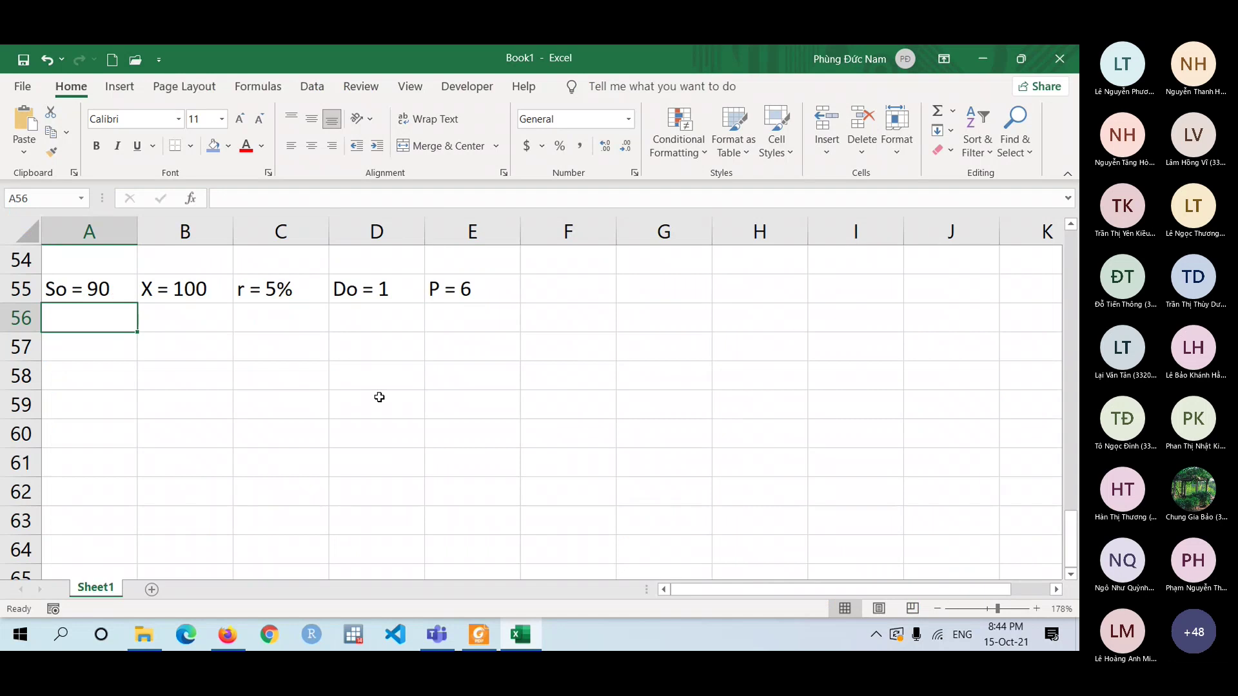
# Write the put's lower bound expression in A56 as the text "ghd = max(0, 100/1.05 - 90 - 1) =".
pyautogui.press('Down')
pyautogui.press('Up')
pyautogui.write('ghd =')
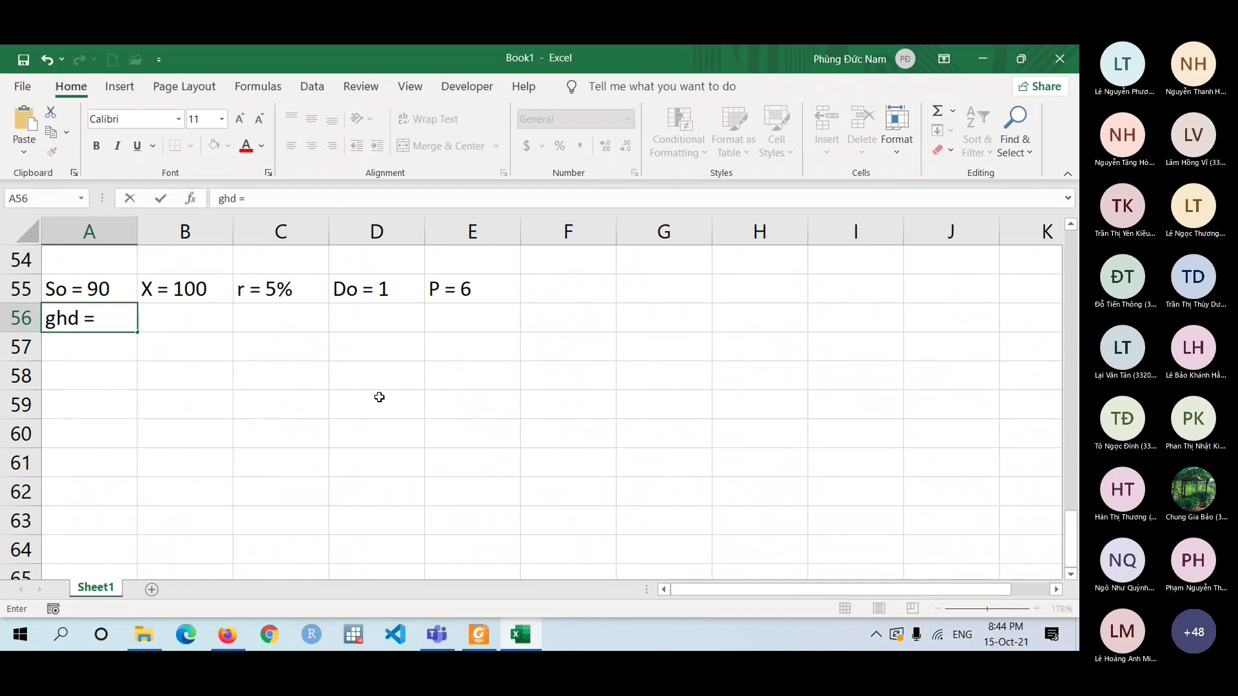
pyautogui.write('max(0,')
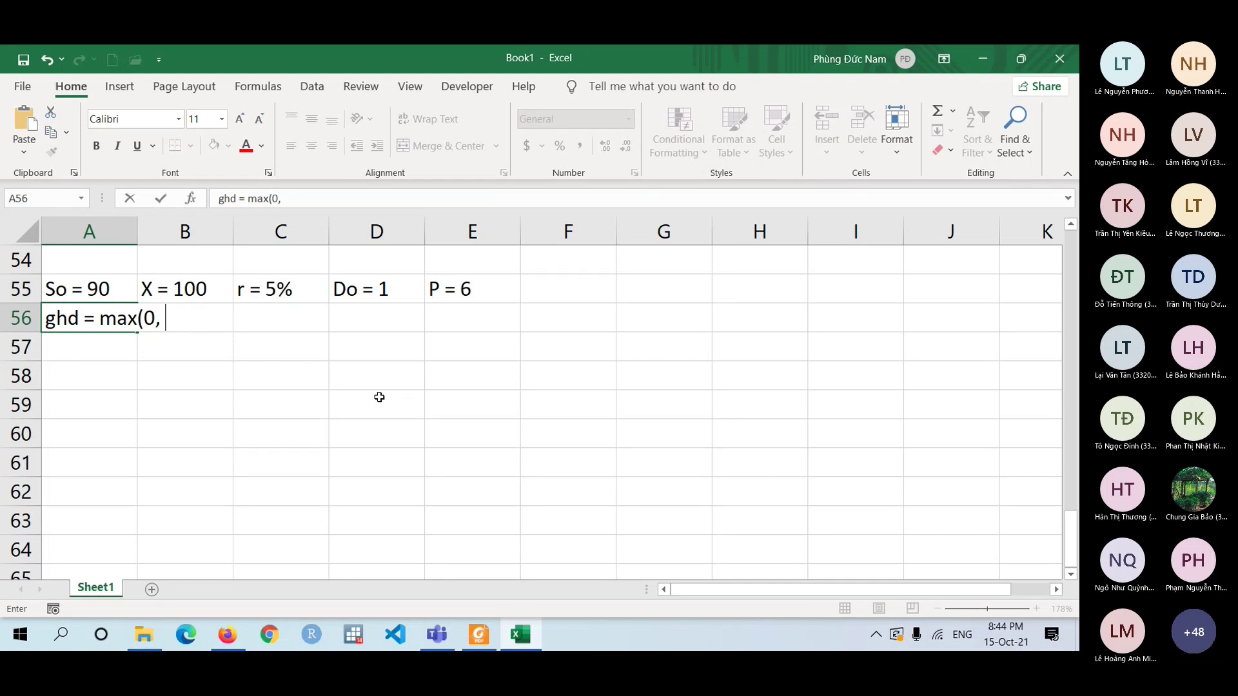
pyautogui.write('100/1.05')
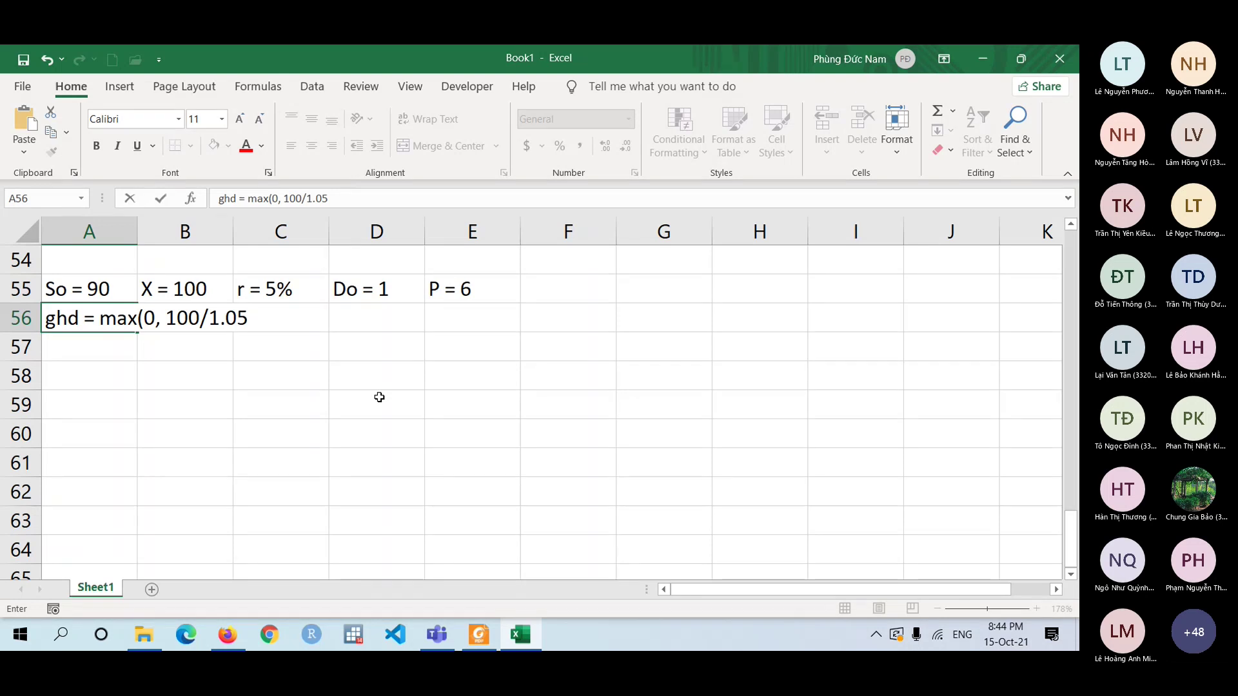
pyautogui.write('- 90')
pyautogui.write('- 1')
# Copy the max expression from the A56 text into E56 as the formula = MAX(0, 100/1.05 - 90 - 1).
pyautogui.press('F2')
pyautogui.press('Left')
pyautogui.press('Left')
pyautogui.hotkey('shift', 'Left')
pyautogui.hotkey('shift', 'Left')
pyautogui.hotkey('shift', 'Left')
pyautogui.hotkey('shift', 'Left')
pyautogui.hotkey('shift', 'Left')
pyautogui.hotkey('shift', 'Left')
pyautogui.hotkey('shift', 'Left')
pyautogui.hotkey('shift', 'Left')
pyautogui.hotkey('shift', 'Left')
pyautogui.hotkey('shift', 'Left')
pyautogui.hotkey('shift', 'Left')
pyautogui.hotkey('shift', 'Left')
pyautogui.hotkey('shift', 'Left')
pyautogui.hotkey('shift', 'Left')
pyautogui.hotkey('shift', 'Left')
pyautogui.hotkey('shift', 'Left')
pyautogui.hotkey('shift', 'Left')
pyautogui.hotkey('shift', 'Left')
pyautogui.hotkey('shift', 'Left')
pyautogui.hotkey('shift', 'Left')
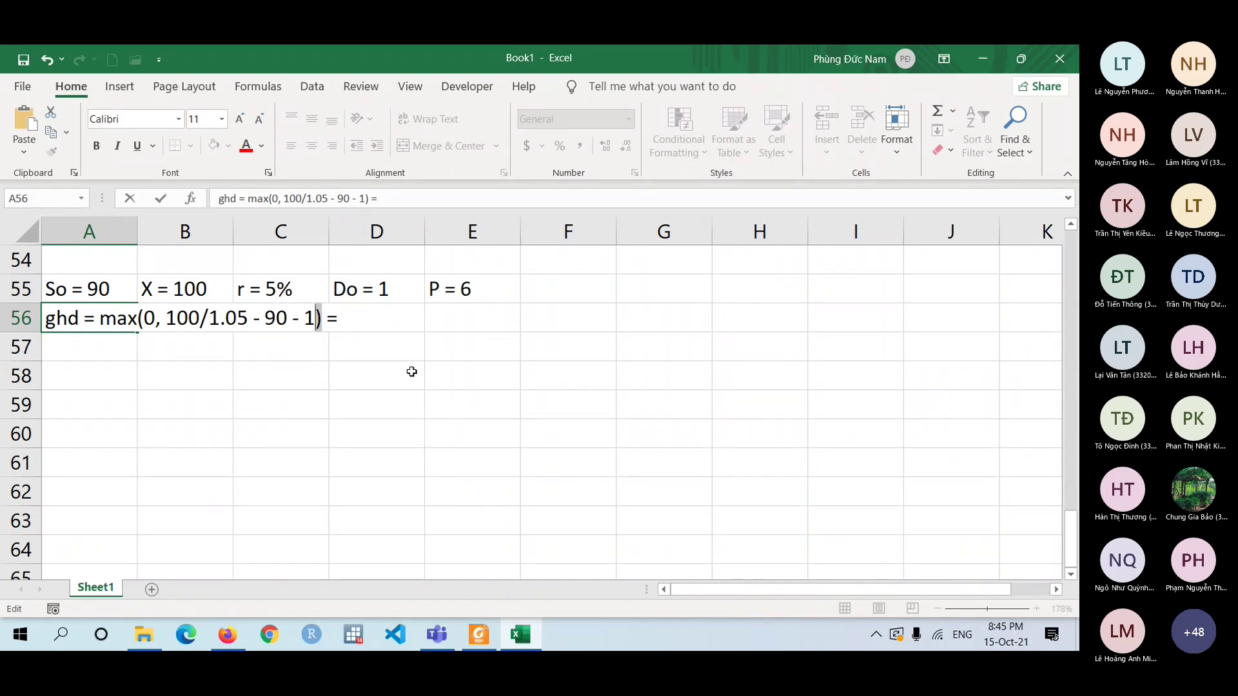
pyautogui.hotkey('shift', 'Left')
pyautogui.hotkey('shift', 'Left')
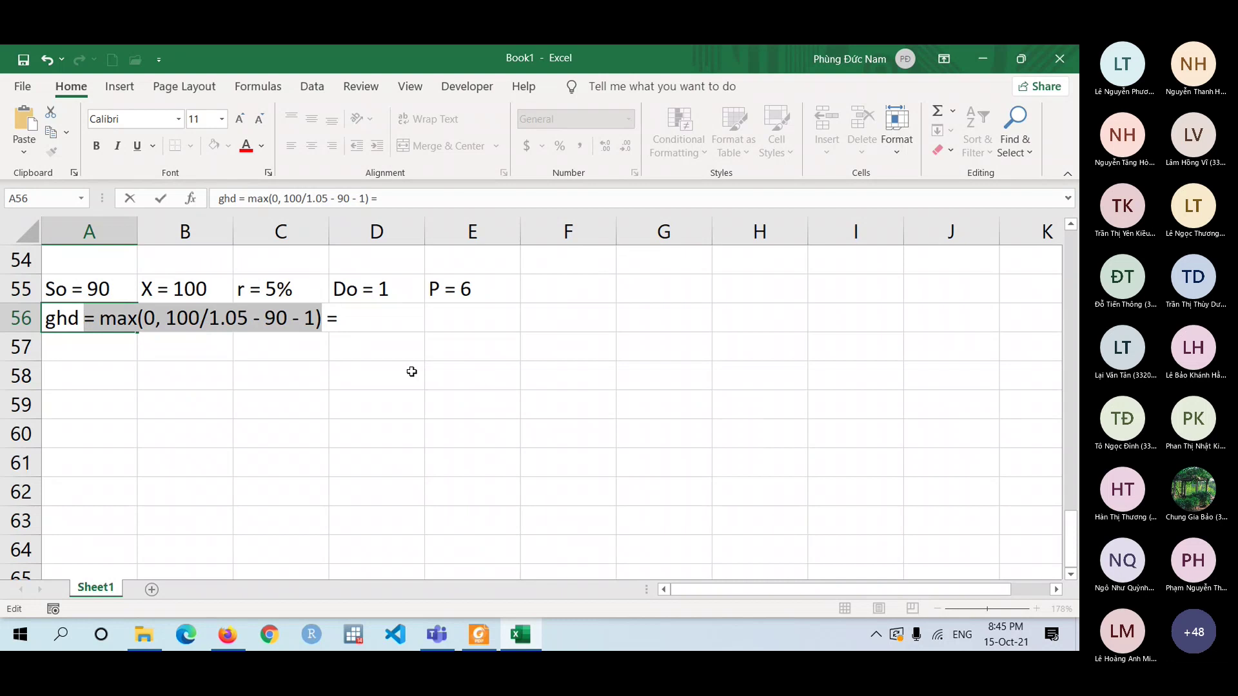
pyautogui.press('Return')
pyautogui.press('Up')
pyautogui.press('Right')
pyautogui.press('Right')
pyautogui.press('Right')
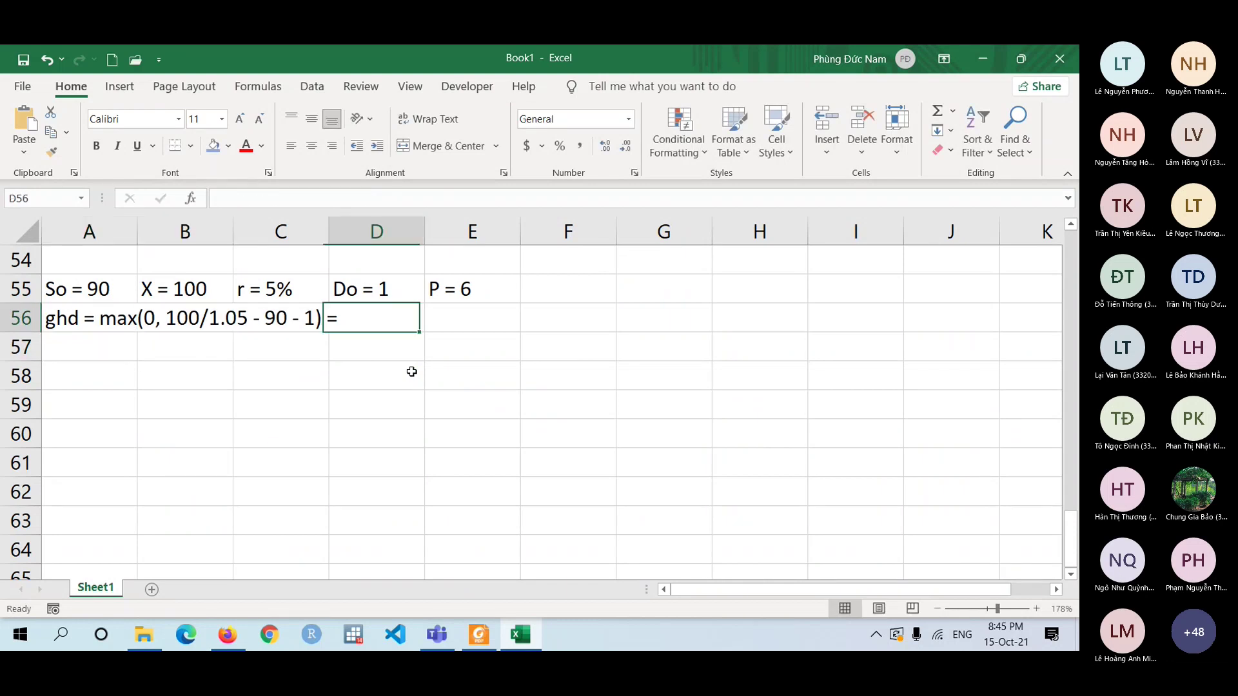
pyautogui.press('Right')
pyautogui.write('= MAX(0, 100/1.05 - 90 - 1)')
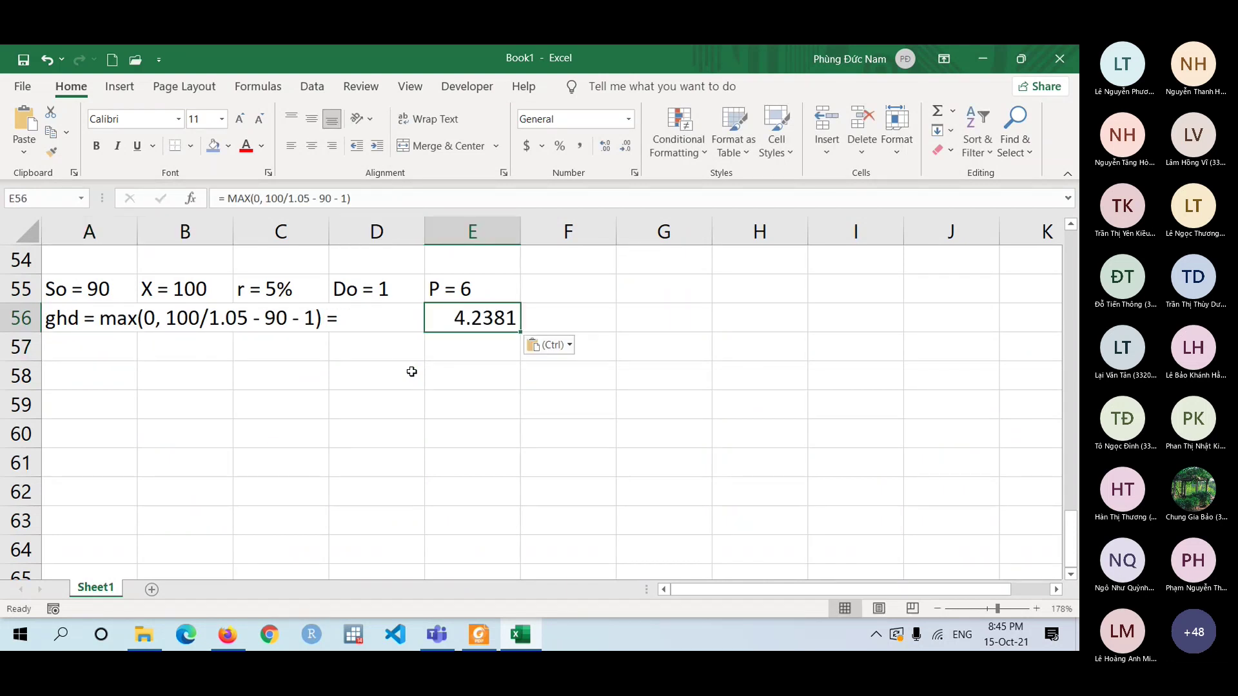
# Compare the quoted put price in E55 with the calculated lower bound in E56.
pyautogui.press('Down')
pyautogui.press('Up')
pyautogui.press('Up')
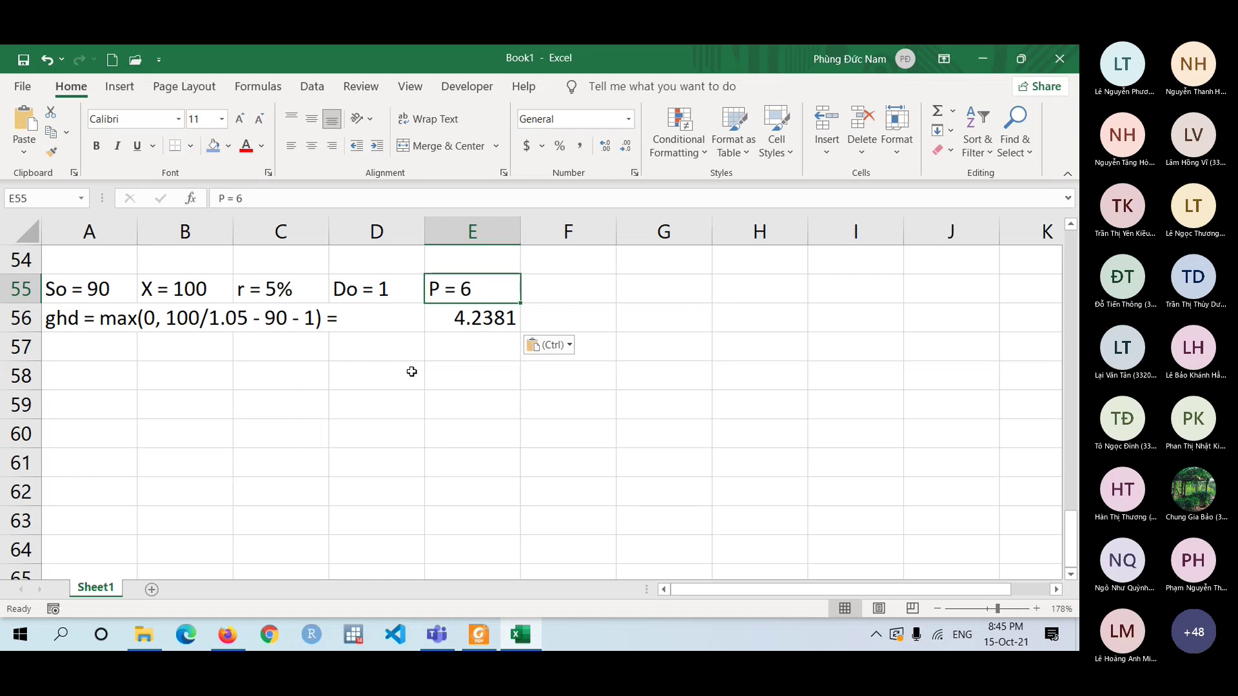
pyautogui.press('Down')
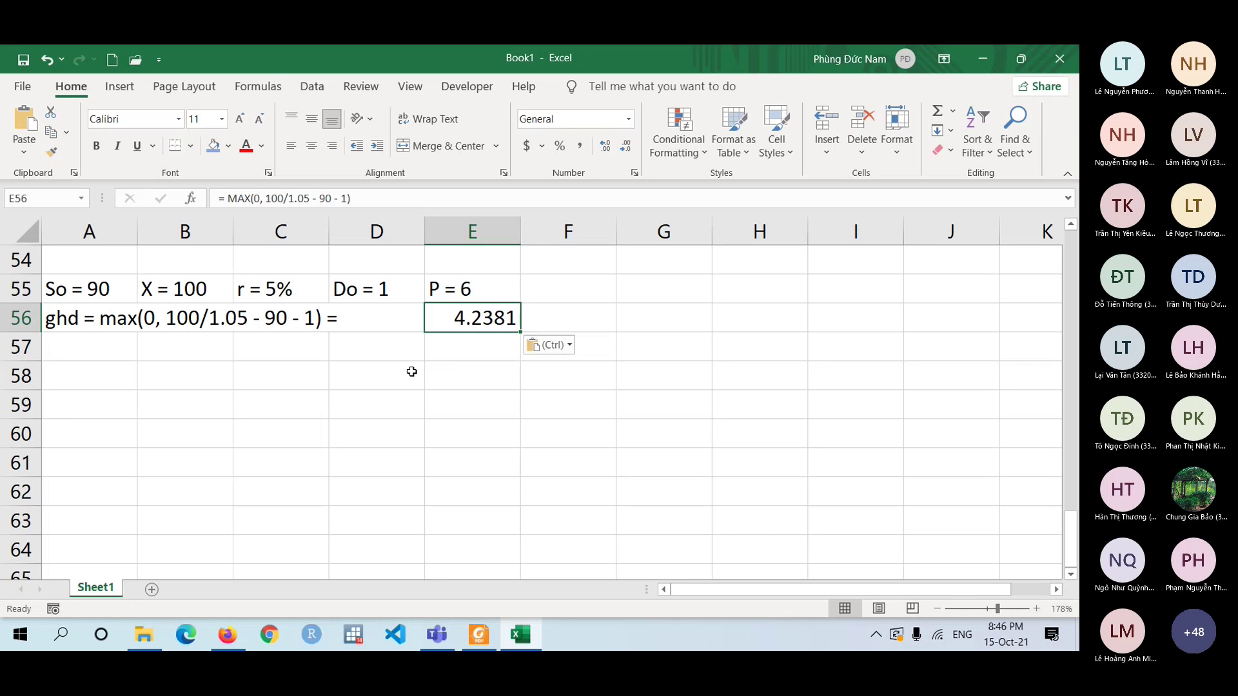
pyautogui.press('Up')
pyautogui.press('Up')
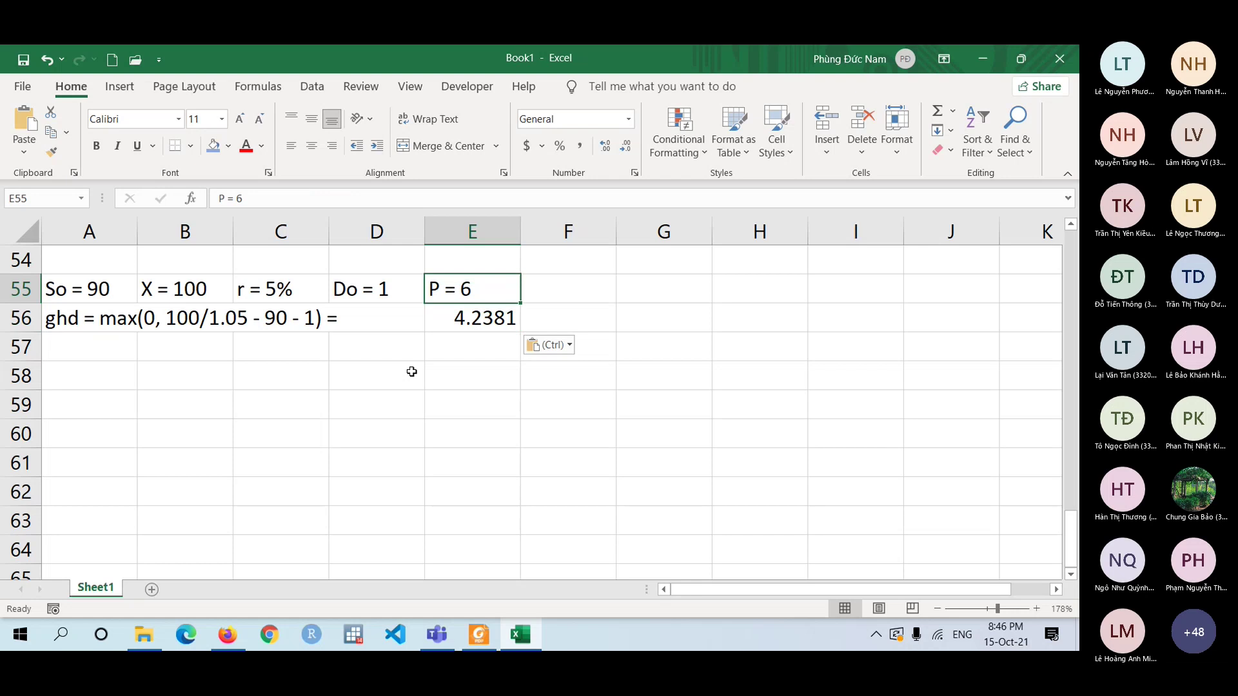
pyautogui.press('Down')
pyautogui.press('Down')
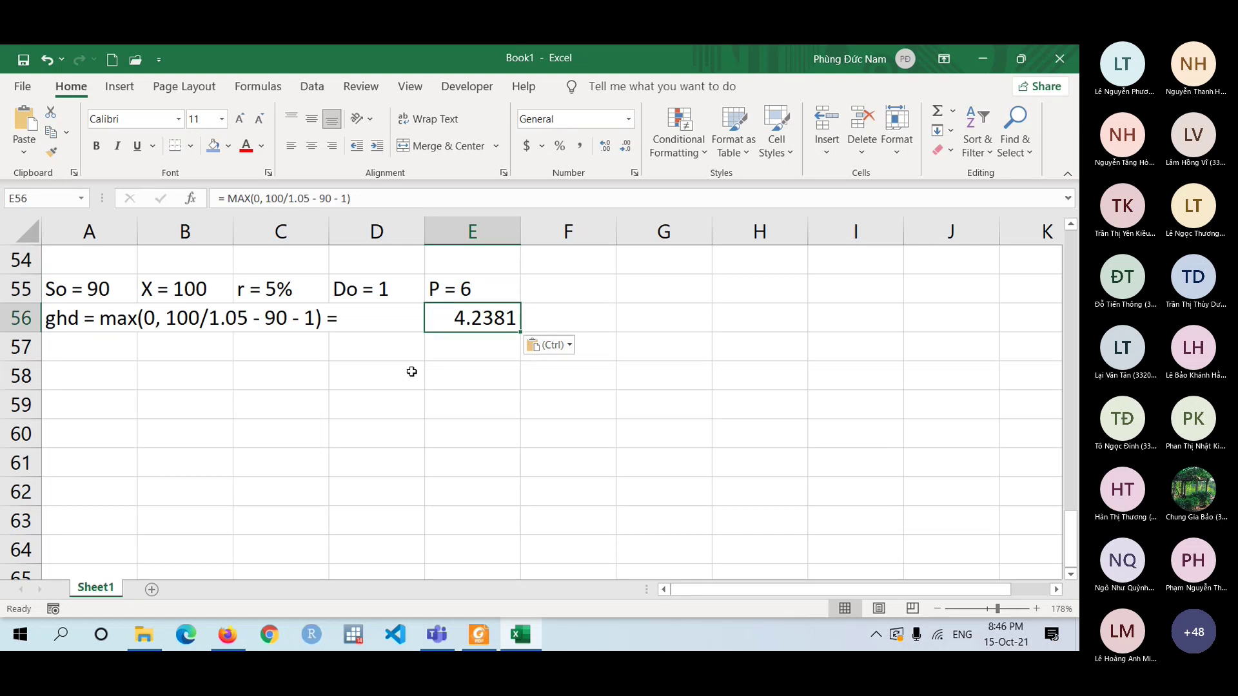
pyautogui.press('Up')
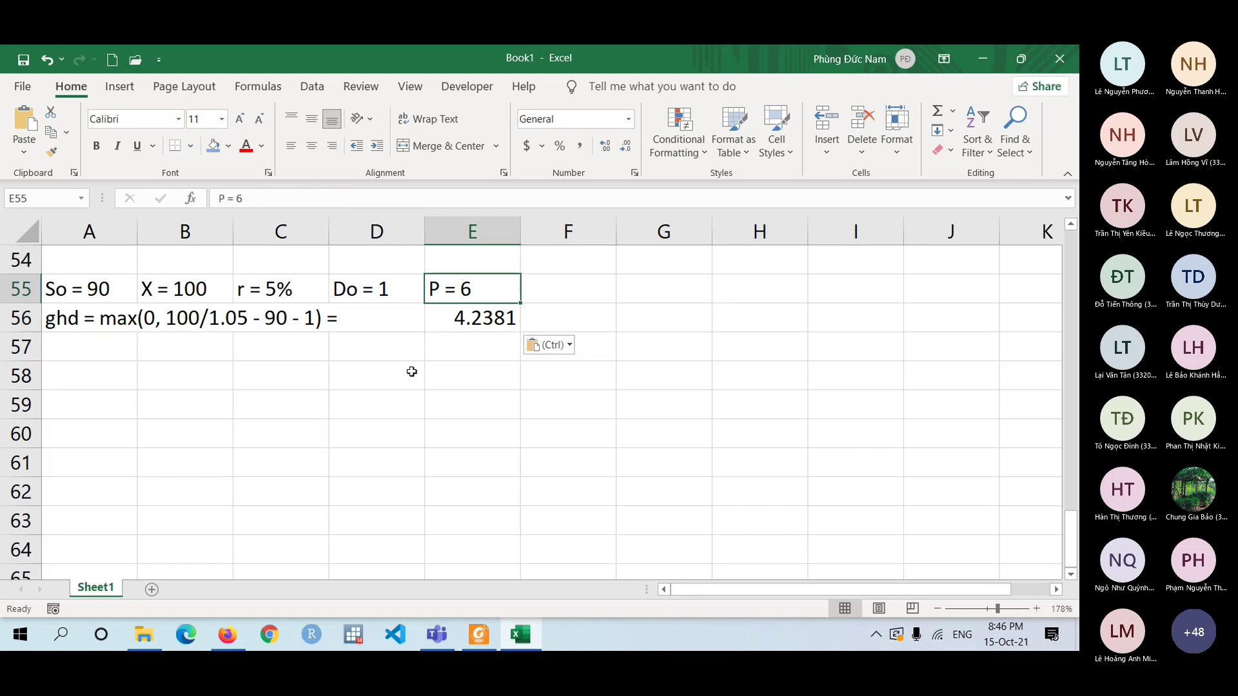
pyautogui.press('Down')
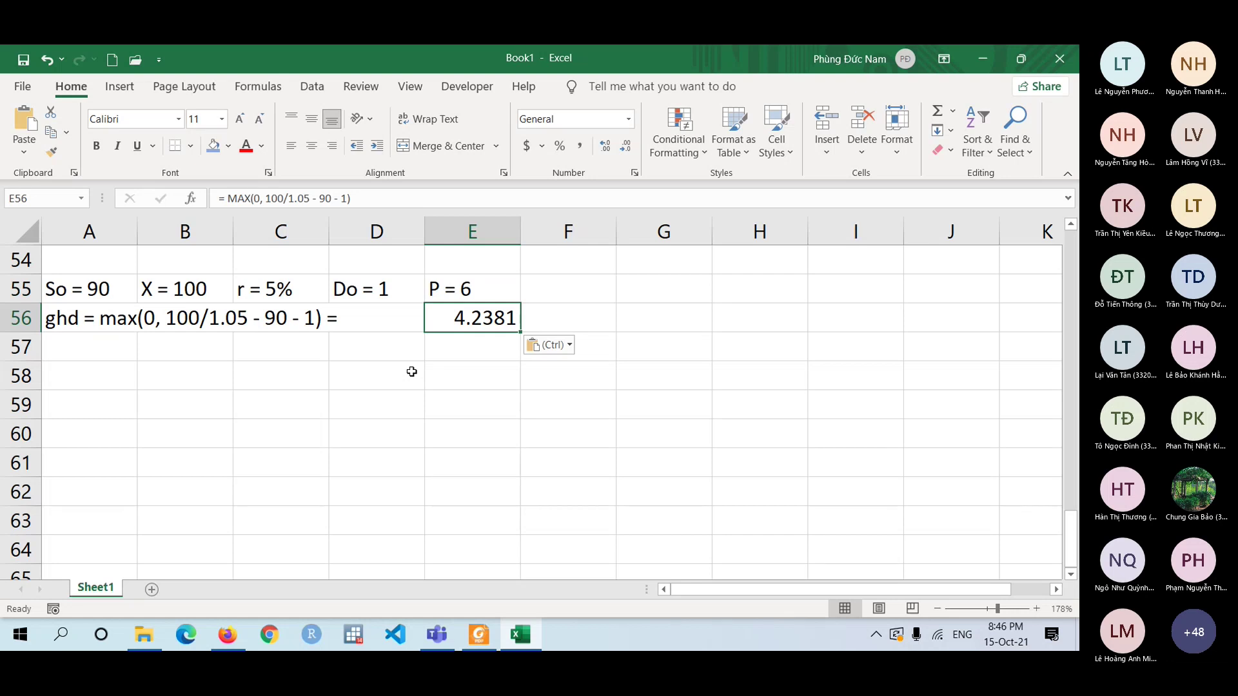
pyautogui.press('Up')
# Review the terms of the lower bound expression in row 56, from the discounted exercise price to the stock price and dividend.
pyautogui.press('Down')
pyautogui.press('Left')
pyautogui.press('Left')
pyautogui.press('Left')
pyautogui.press('Left')
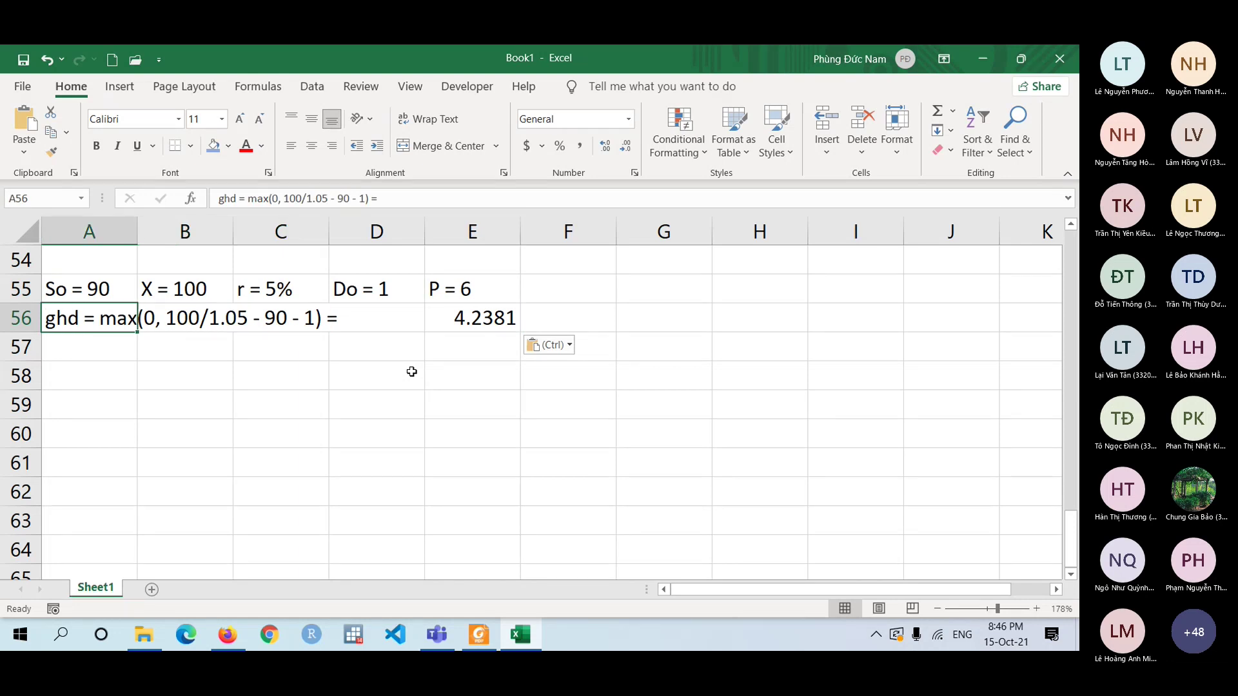
pyautogui.press('Right')
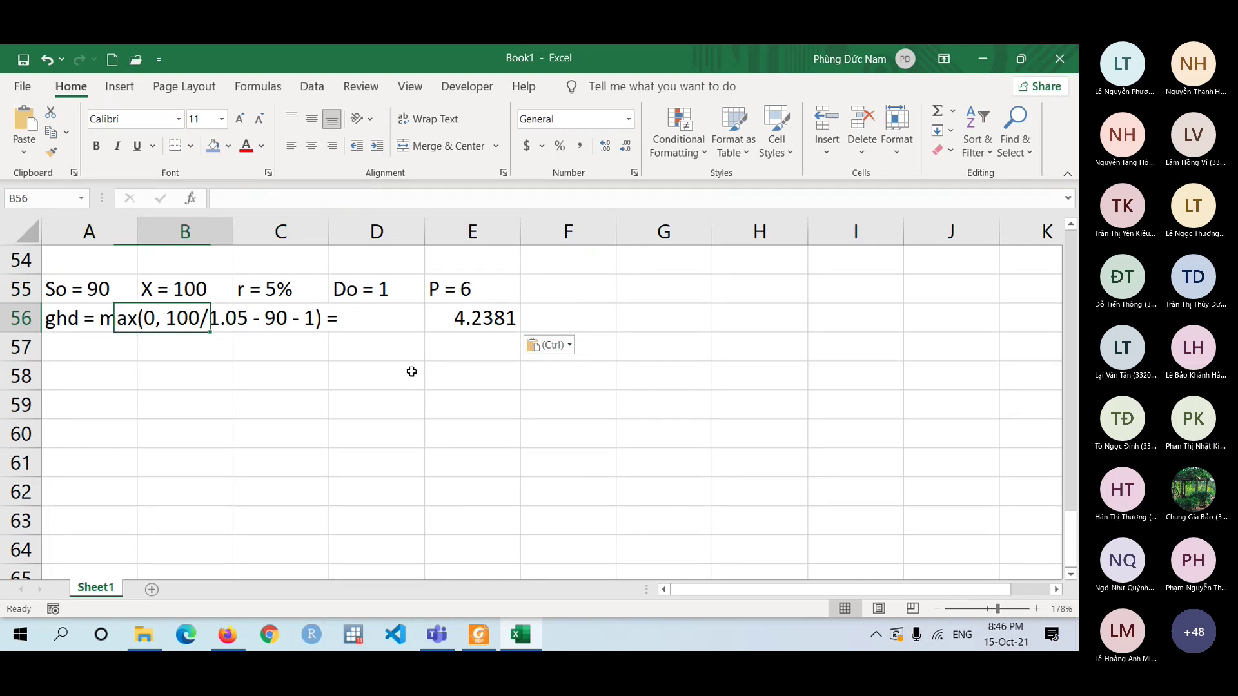
pyautogui.press('Right')
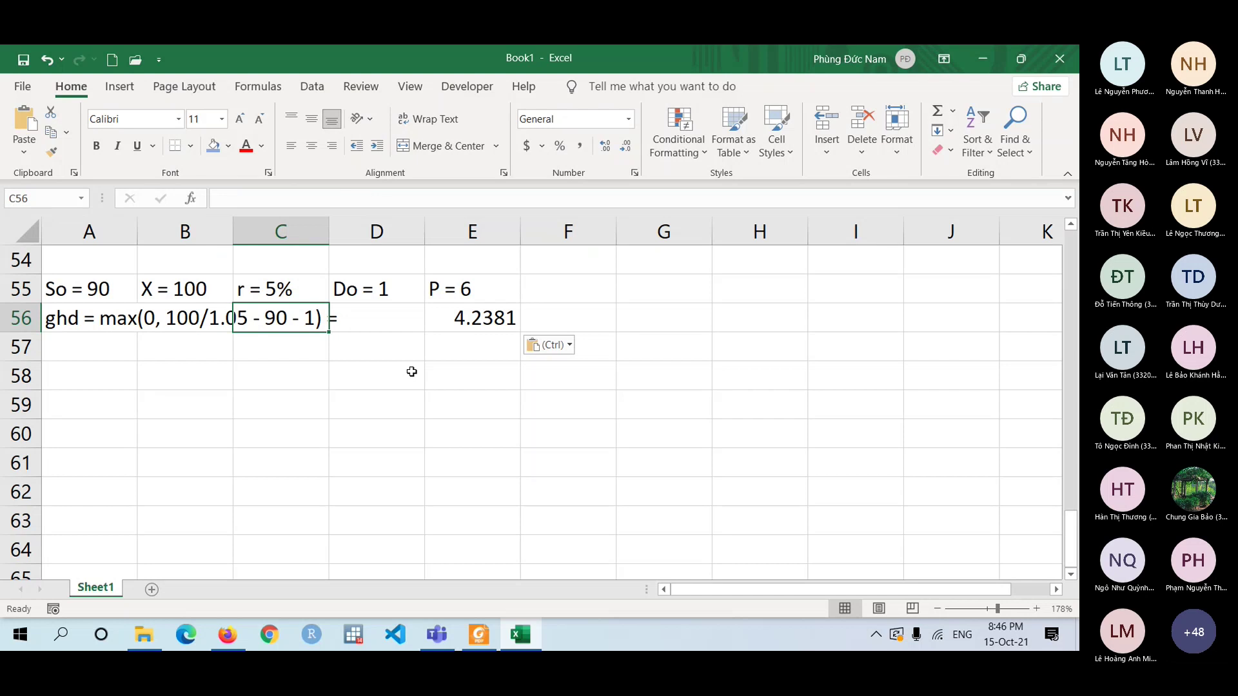
pyautogui.press('Left')
pyautogui.press('Left')
pyautogui.press('Right')
pyautogui.press('Left')
pyautogui.press('Right')
pyautogui.press('Right')
pyautogui.press('Left')
pyautogui.press('Down')
pyautogui.press('Down')
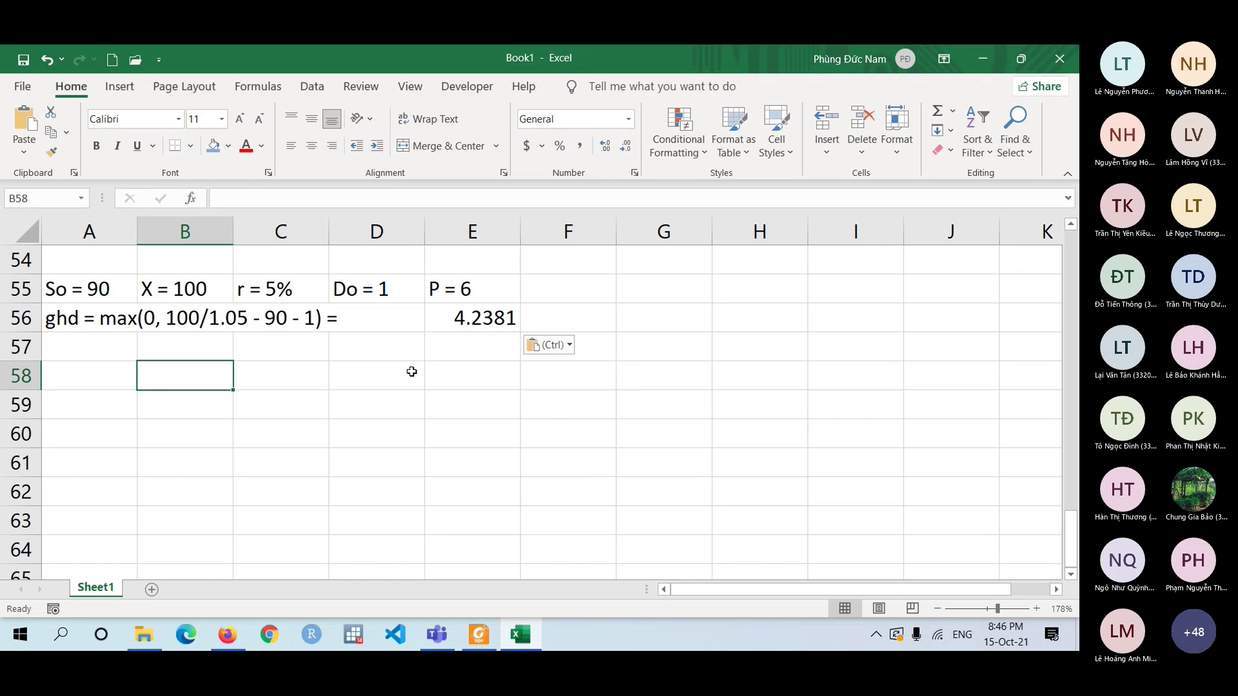
pyautogui.press('Up')
pyautogui.press('Up')
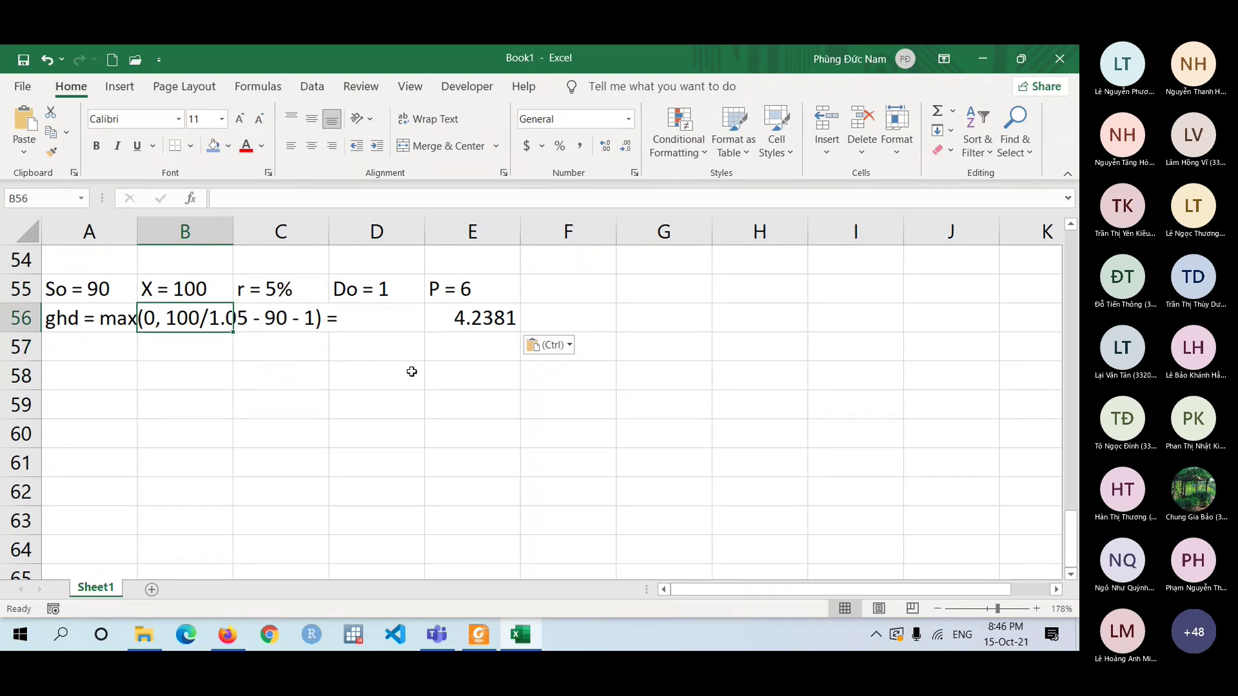
# Note the replicating strategy in B58 as "di vay pv(X) va mua cp".
pyautogui.press('Right')
pyautogui.press('Down')
pyautogui.press('Down')
pyautogui.press('Left')
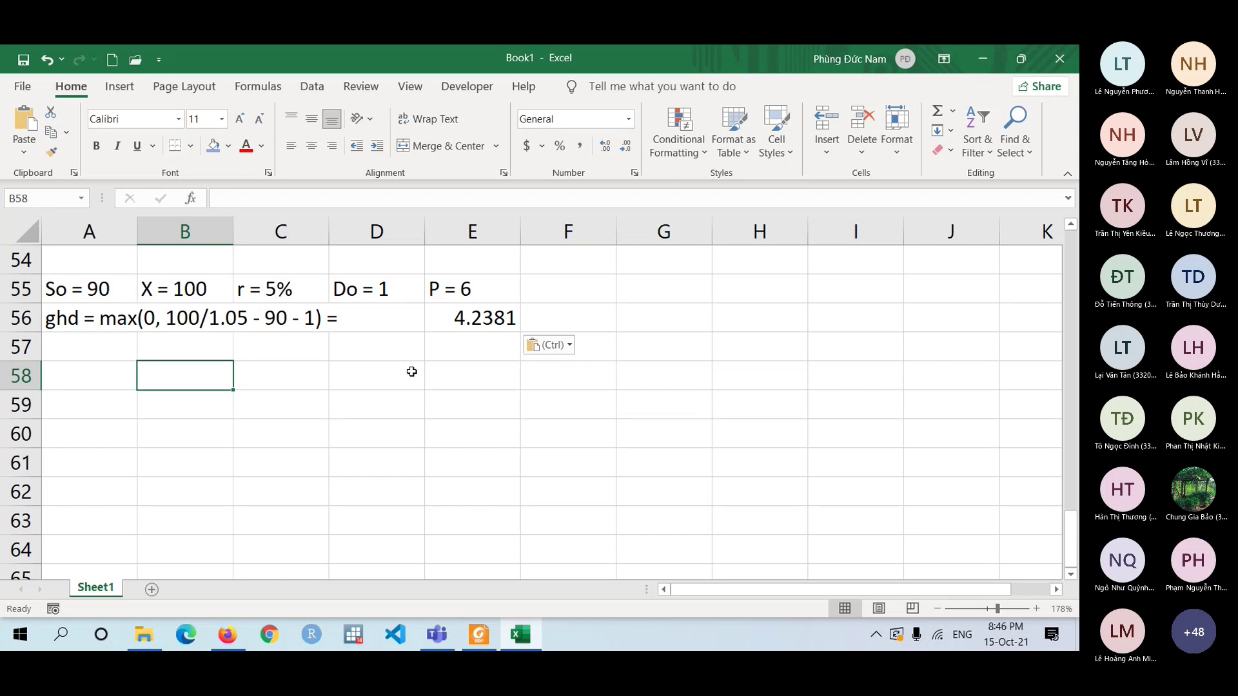
pyautogui.write('di vay ')
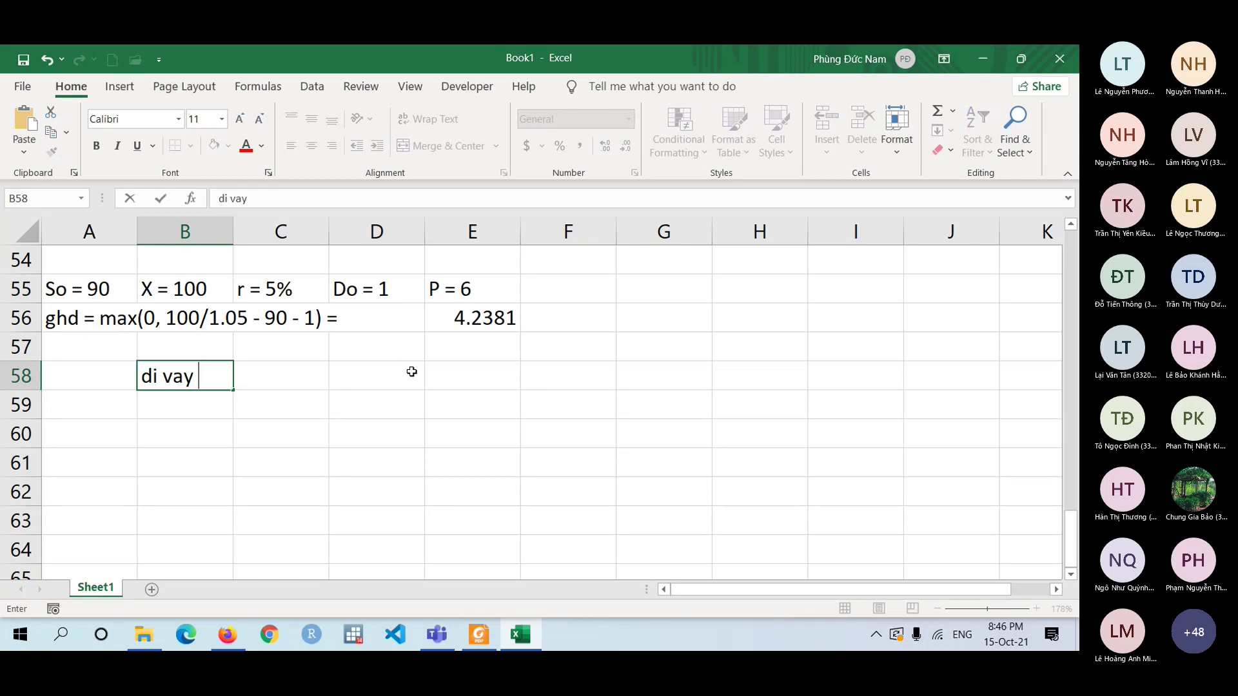
pyautogui.write('pv(X) v')
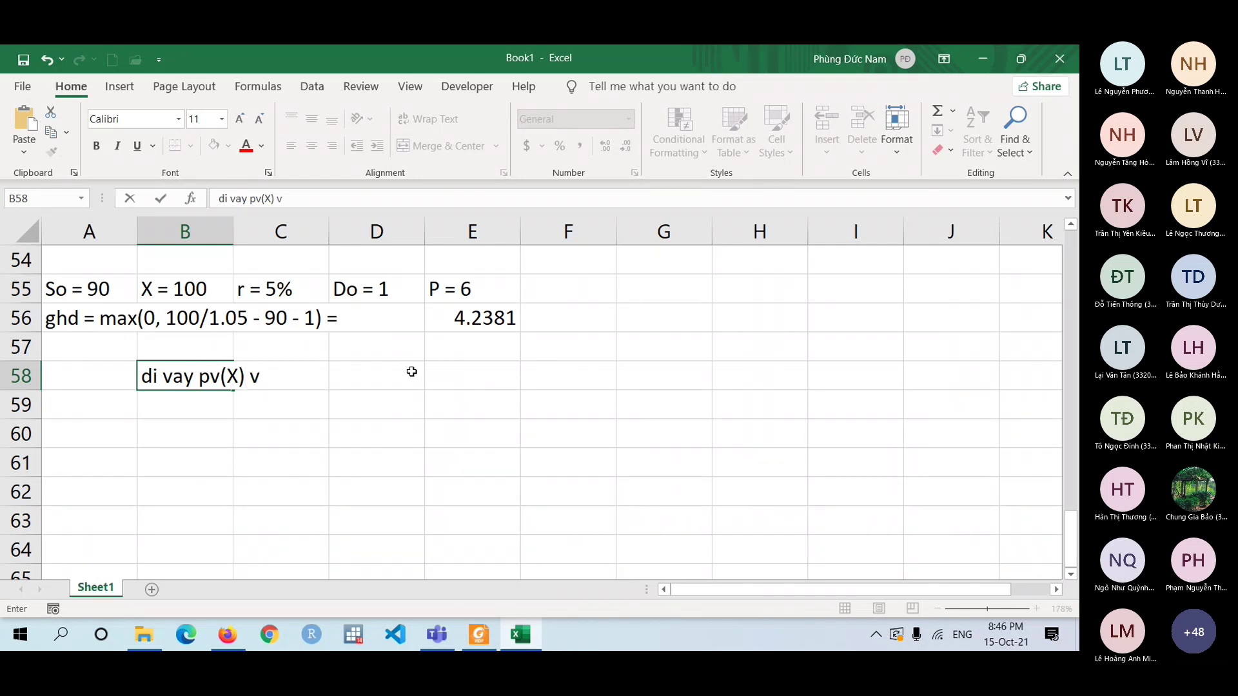
pyautogui.write('a')
pyautogui.write('mua cp')
pyautogui.press('Return')
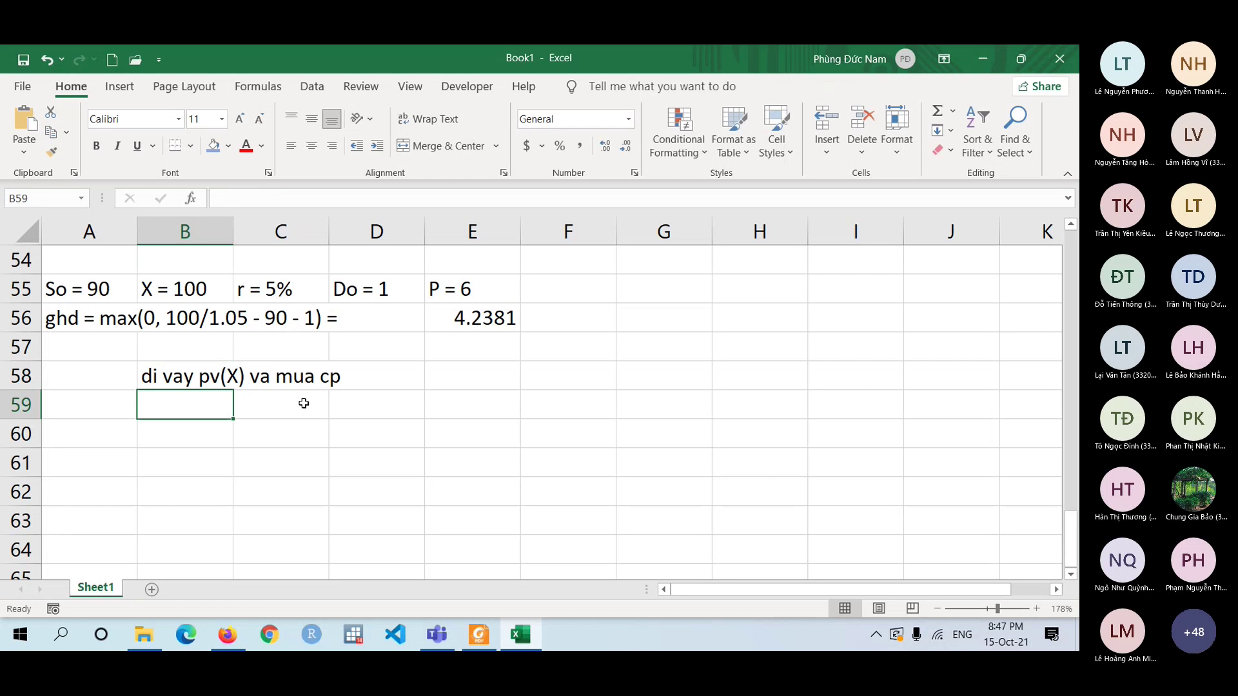
# Examine the strategy note in B58 against the lower bound in E56 and the quoted put price in E55.
pyautogui.press('Up')
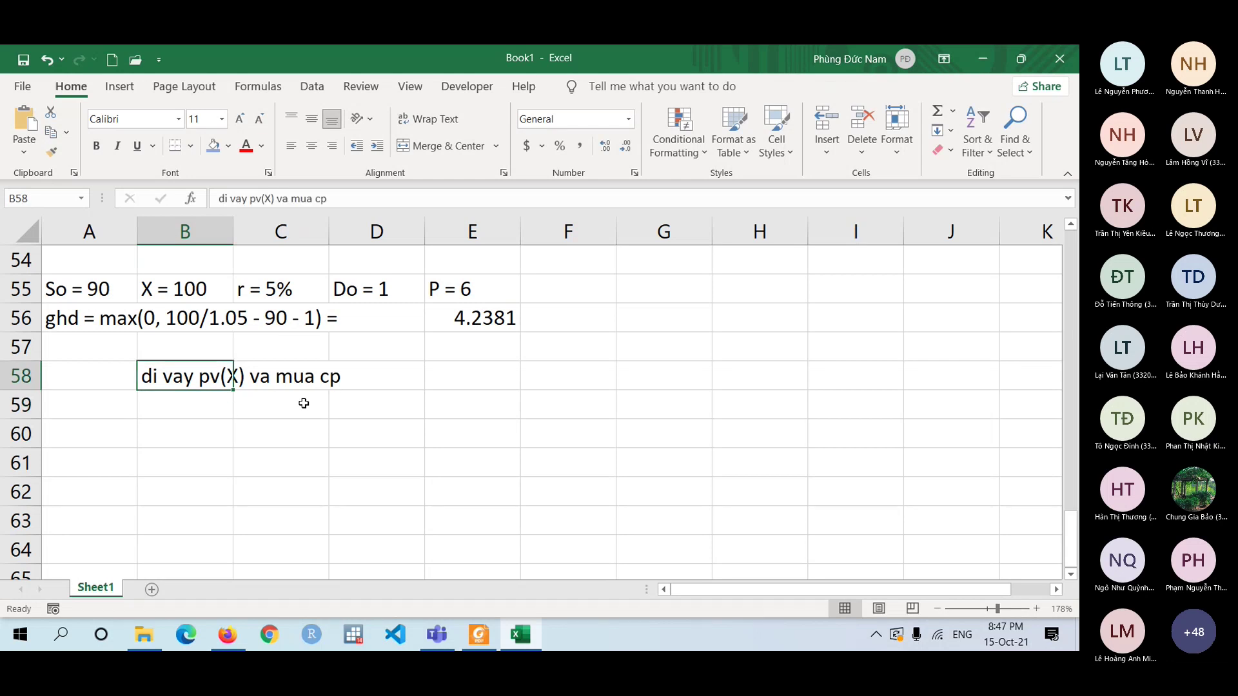
pyautogui.press('Right')
pyautogui.press('Right')
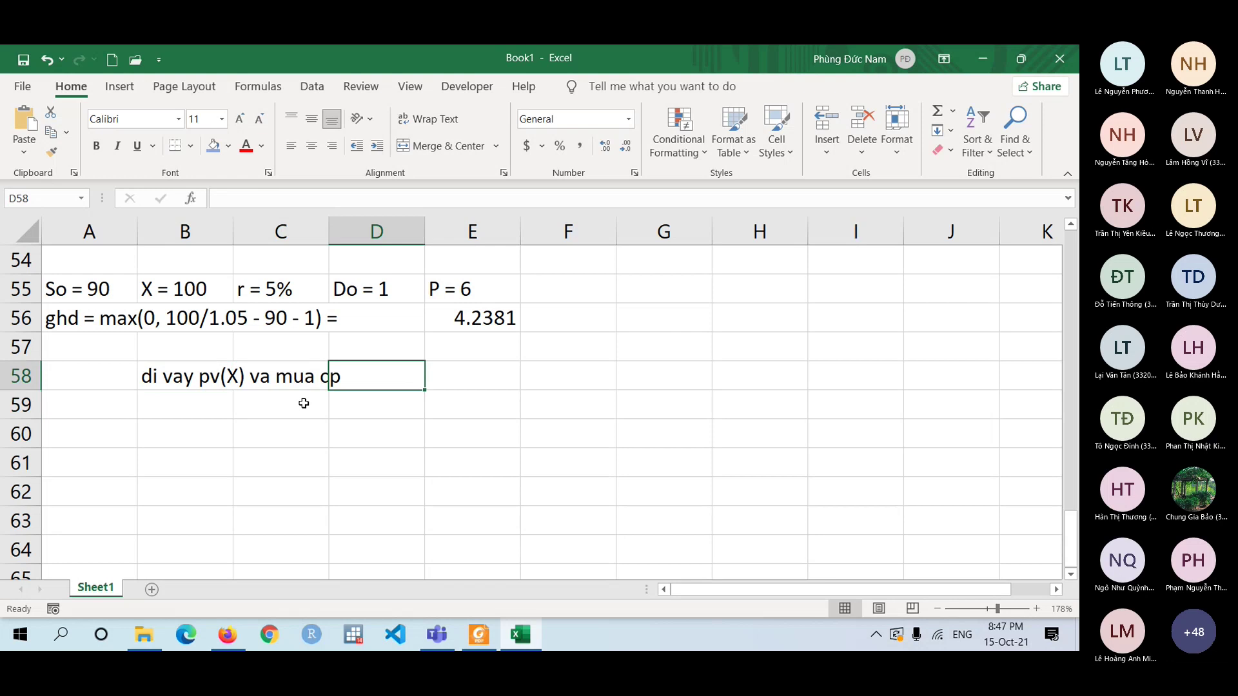
pyautogui.press('Up')
pyautogui.press('Up')
pyautogui.press('Right')
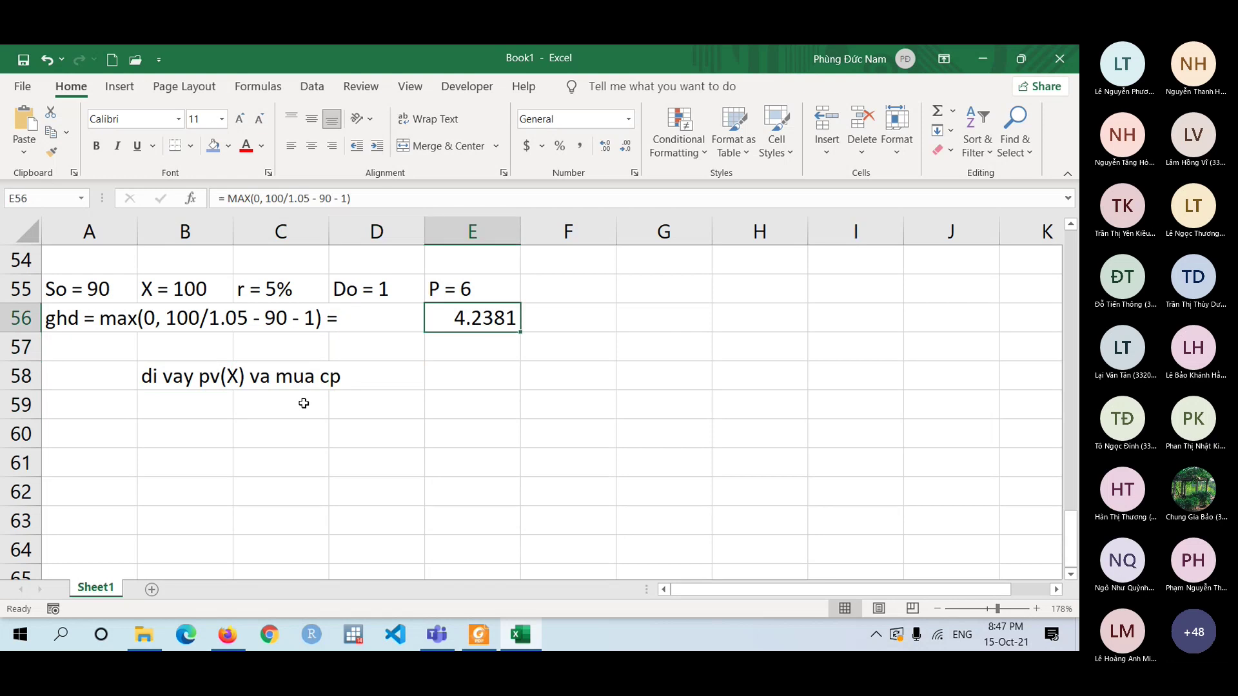
pyautogui.press('Down')
pyautogui.press('Left')
pyautogui.press('Left')
pyautogui.press('Down')
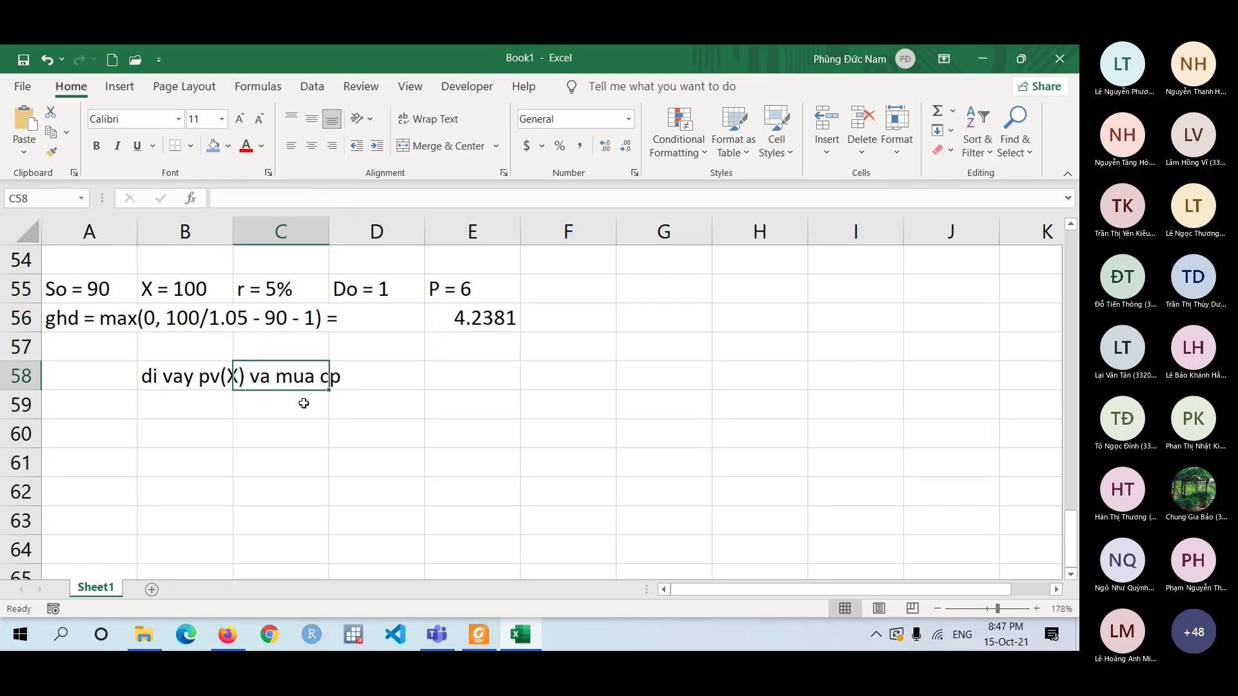
pyautogui.press('Right')
pyautogui.press('Right')
pyautogui.press('Up')
pyautogui.press('Up')
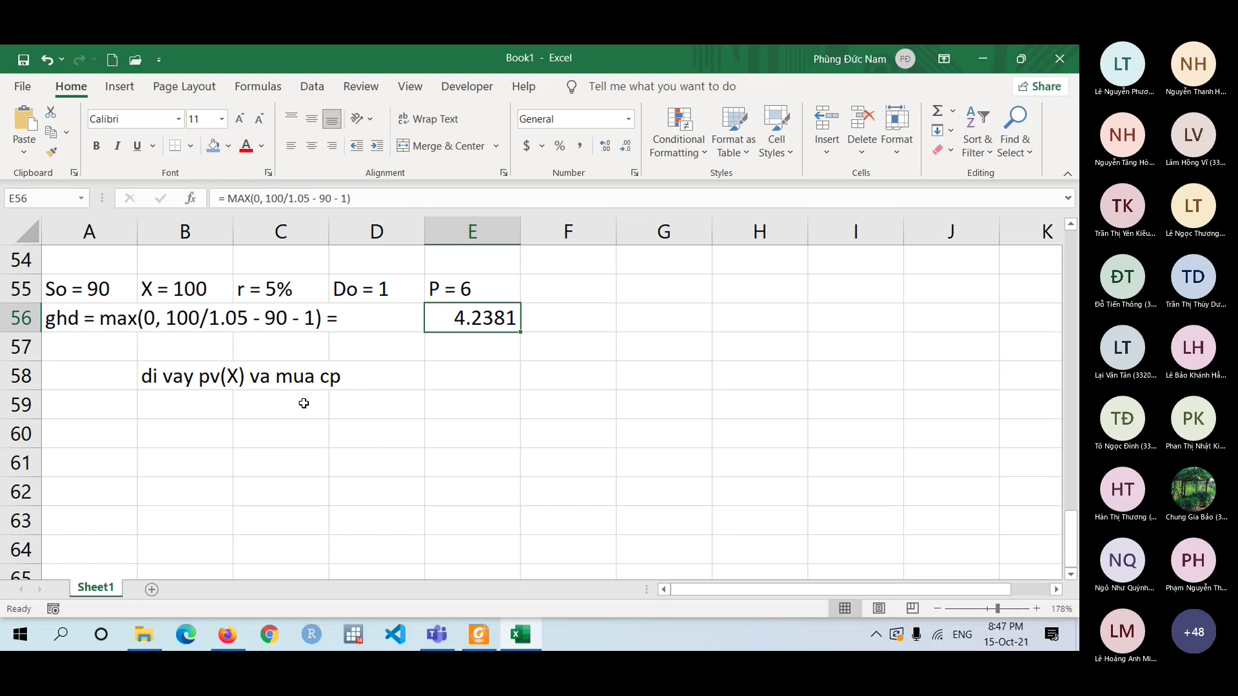
pyautogui.press('Up')
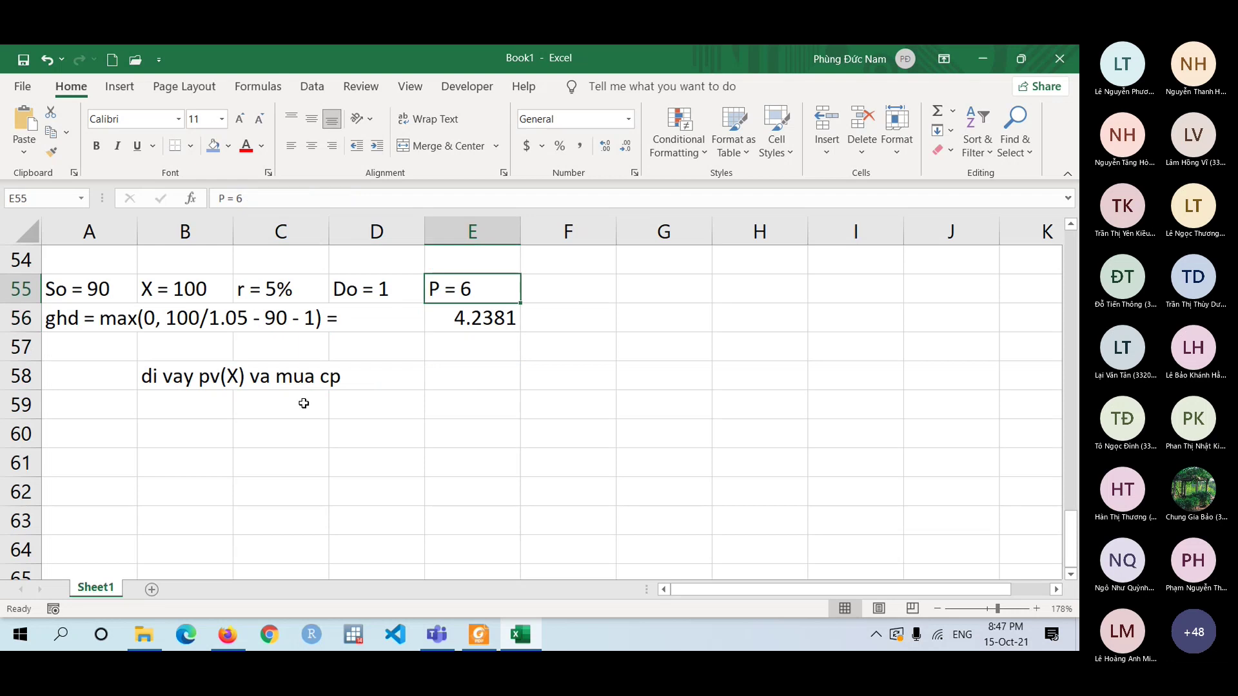
pyautogui.press('Down')
pyautogui.press('Down')
pyautogui.press('Down')
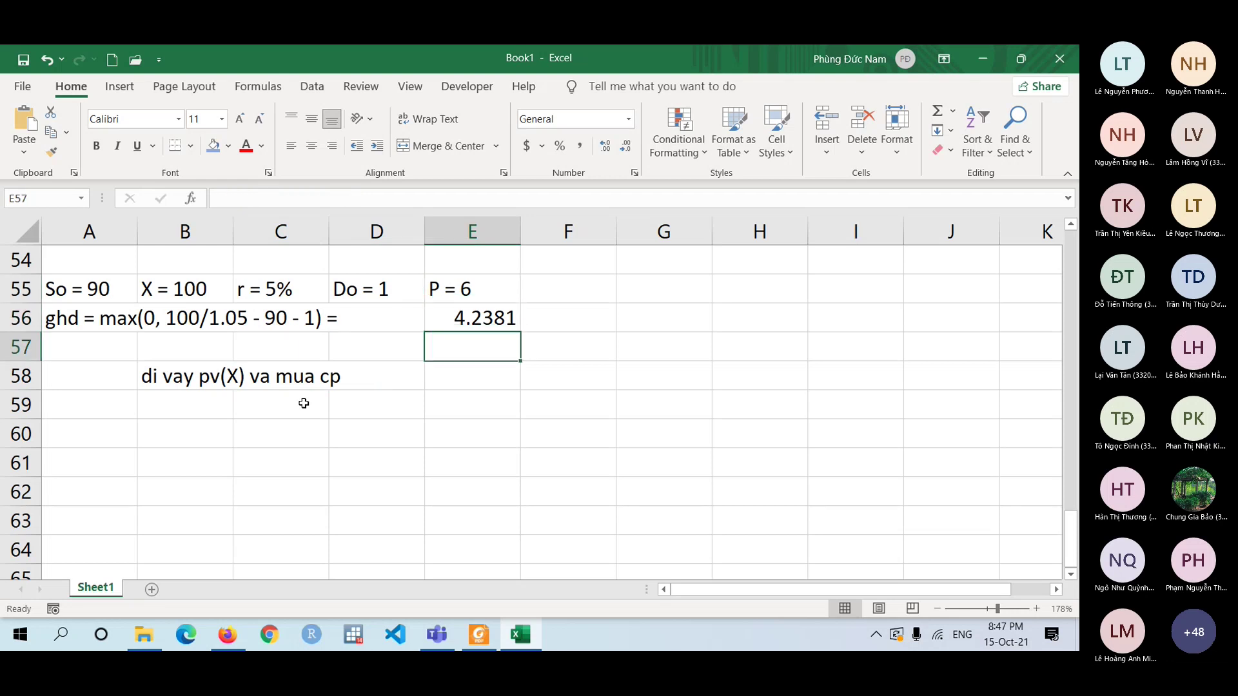
pyautogui.press('Left')
pyautogui.press('Left')
pyautogui.press('Down')
pyautogui.press('Left')
pyautogui.press('Up')
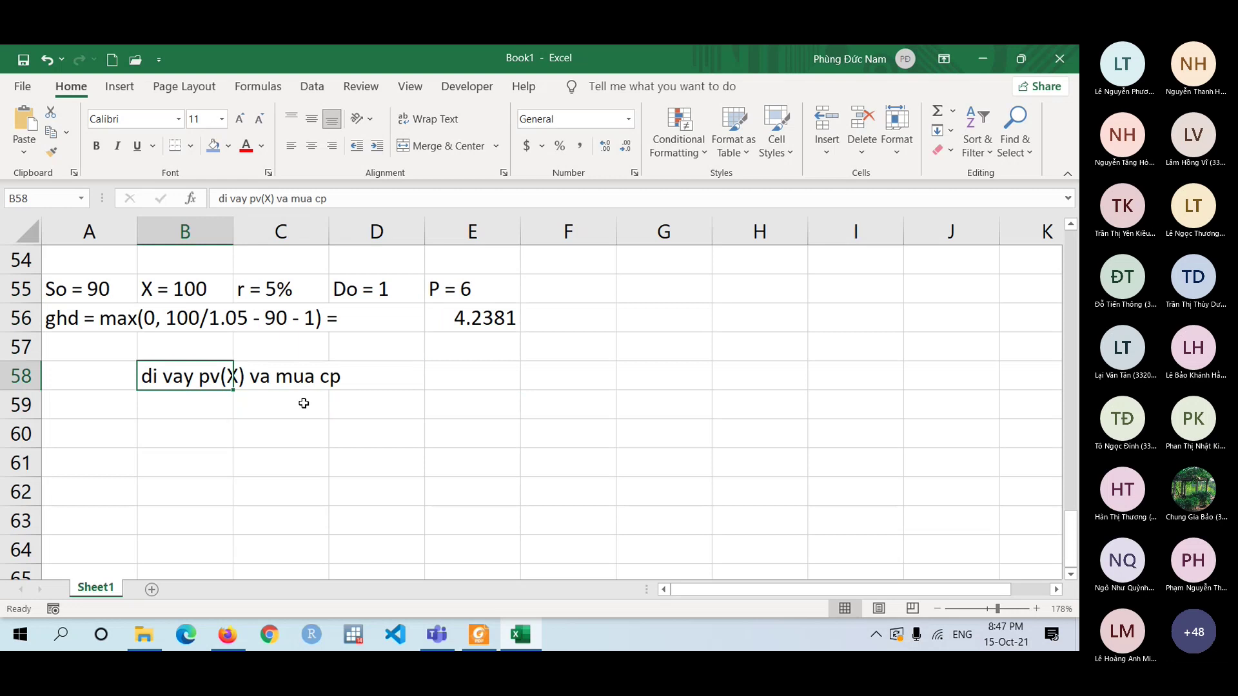
pyautogui.press('Down')
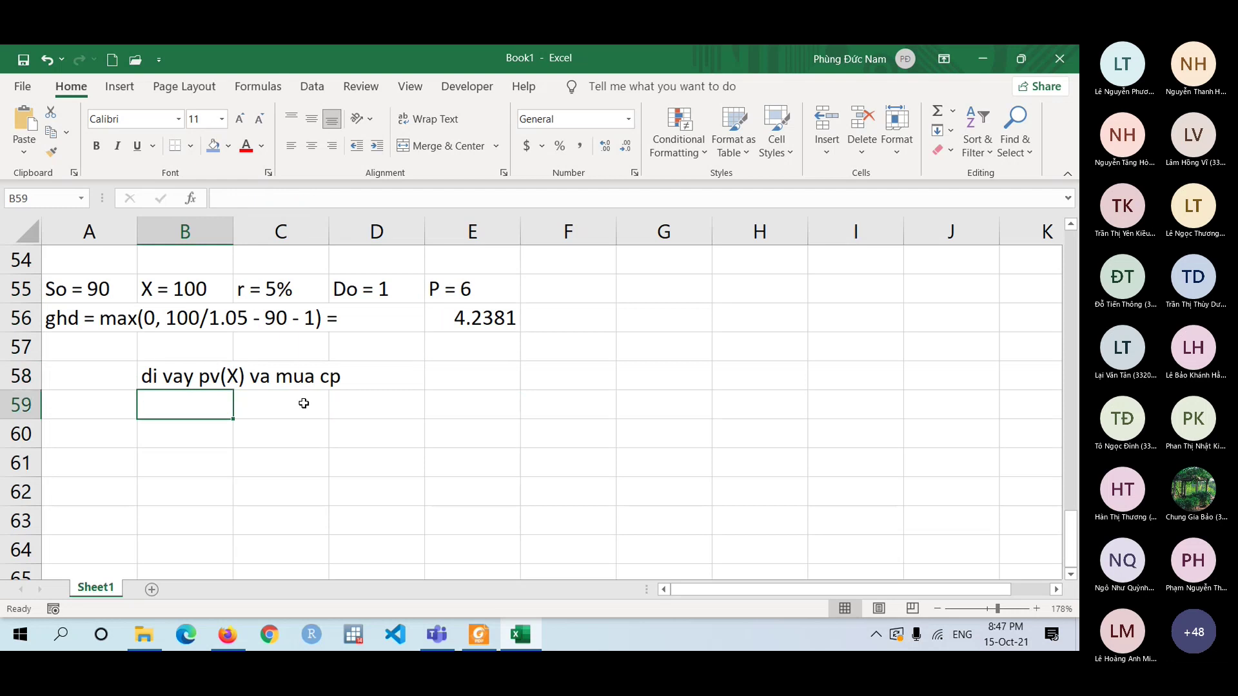
pyautogui.press('Right')
pyautogui.press('Right')
pyautogui.press('Right')
pyautogui.press('Up')
pyautogui.press('Up')
pyautogui.press('Up')
pyautogui.press('Up')
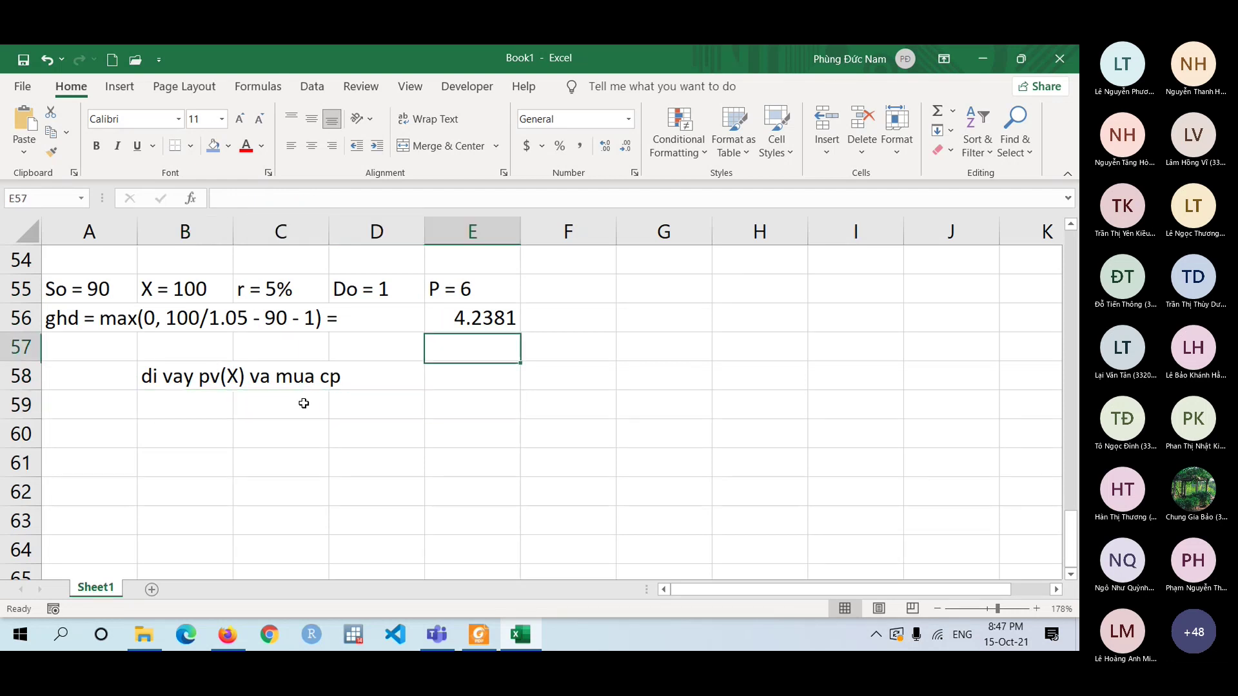
pyautogui.press('Down')
pyautogui.press('Down')
pyautogui.press('Down')
pyautogui.press('Down')
pyautogui.press('Down')
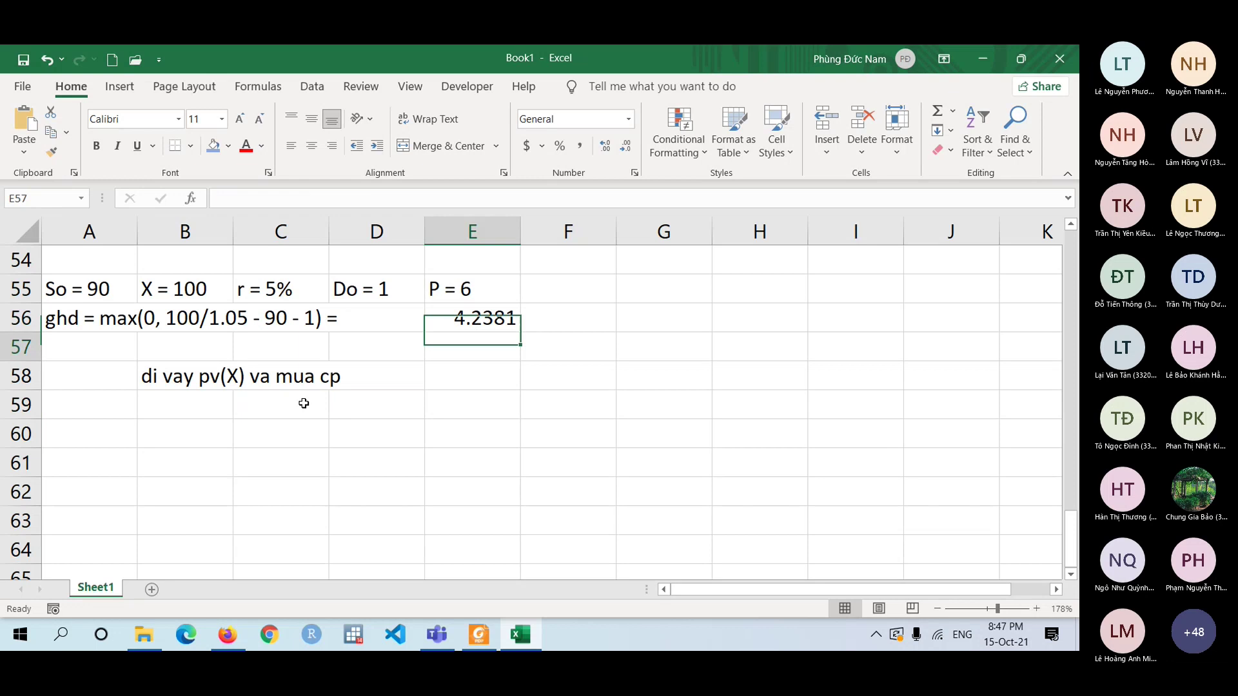
# Review problem 19's given values in row 55, up to the dividend in D55, alongside the strategy note in B58.
pyautogui.press('Left')
pyautogui.press('Left')
pyautogui.press('Left')
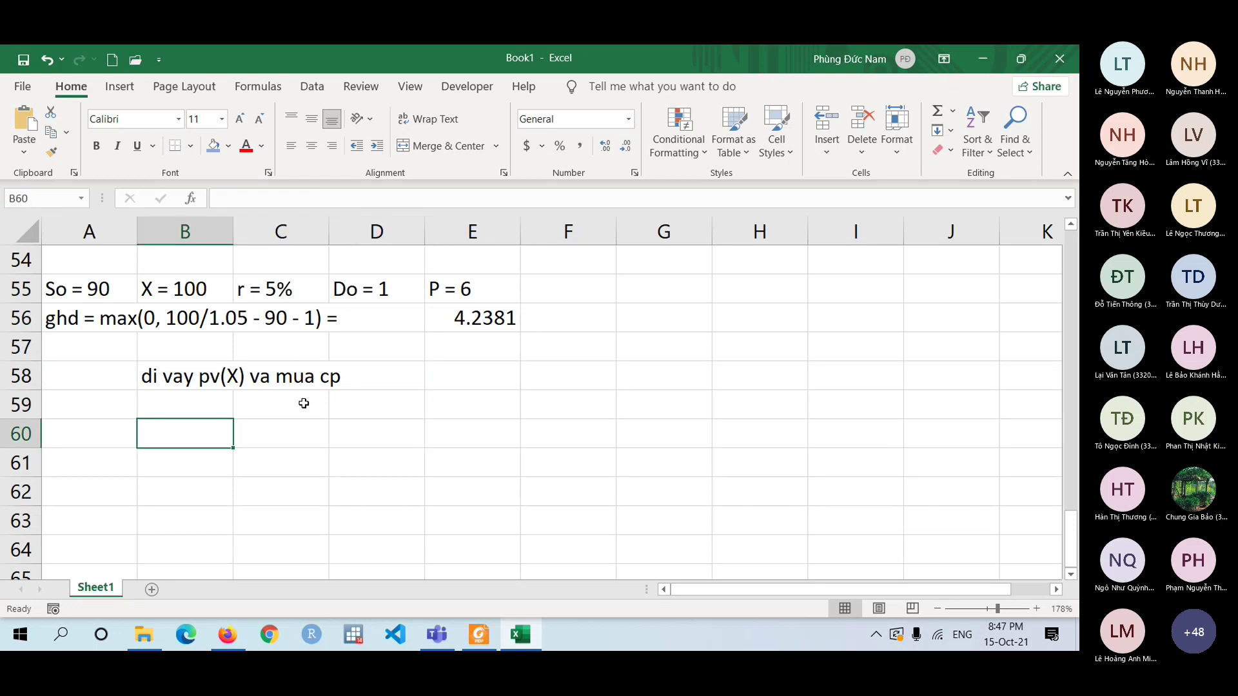
pyautogui.press('Left')
pyautogui.press('Right')
pyautogui.press('Up')
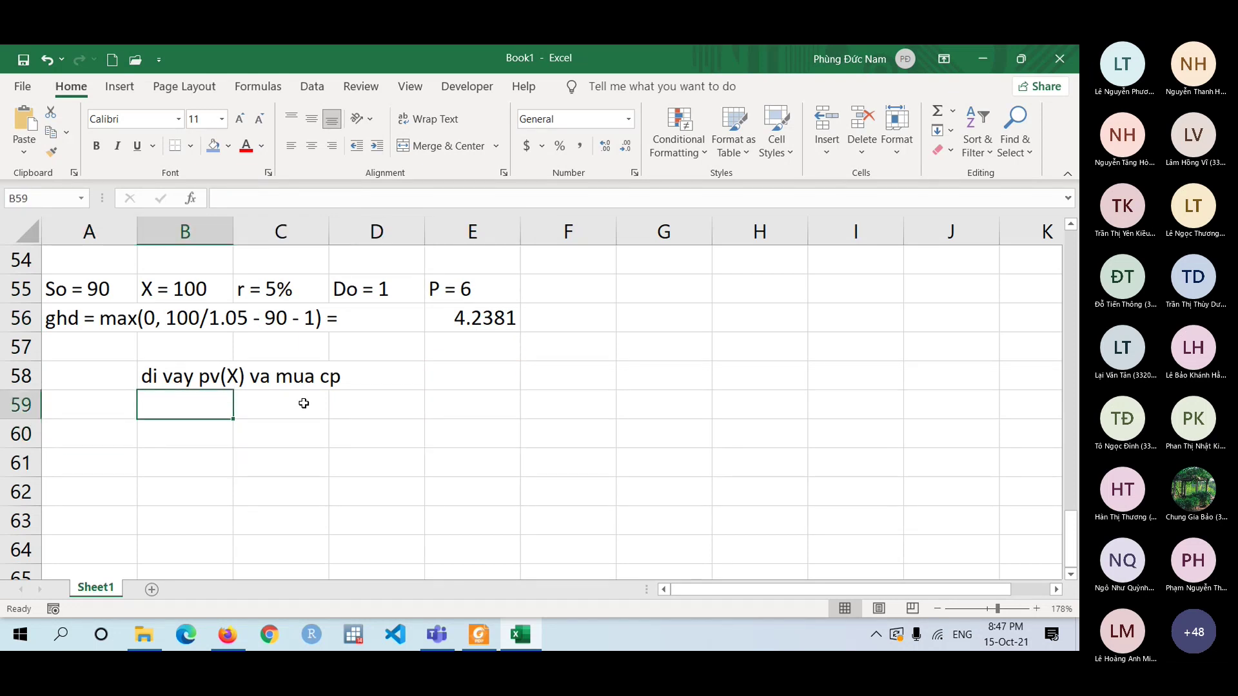
pyautogui.press('Left')
pyautogui.press('Up')
pyautogui.press('Up')
pyautogui.press('Up')
pyautogui.press('Up')
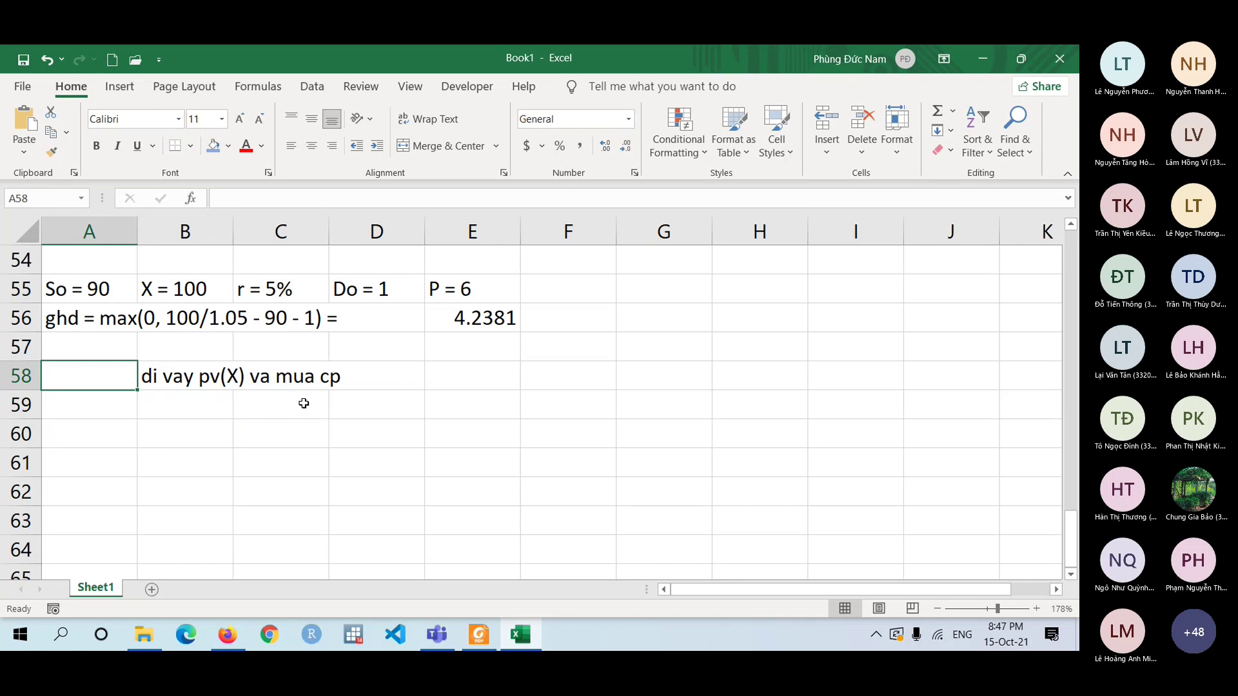
pyautogui.press('Right')
pyautogui.press('Right')
pyautogui.press('Right')
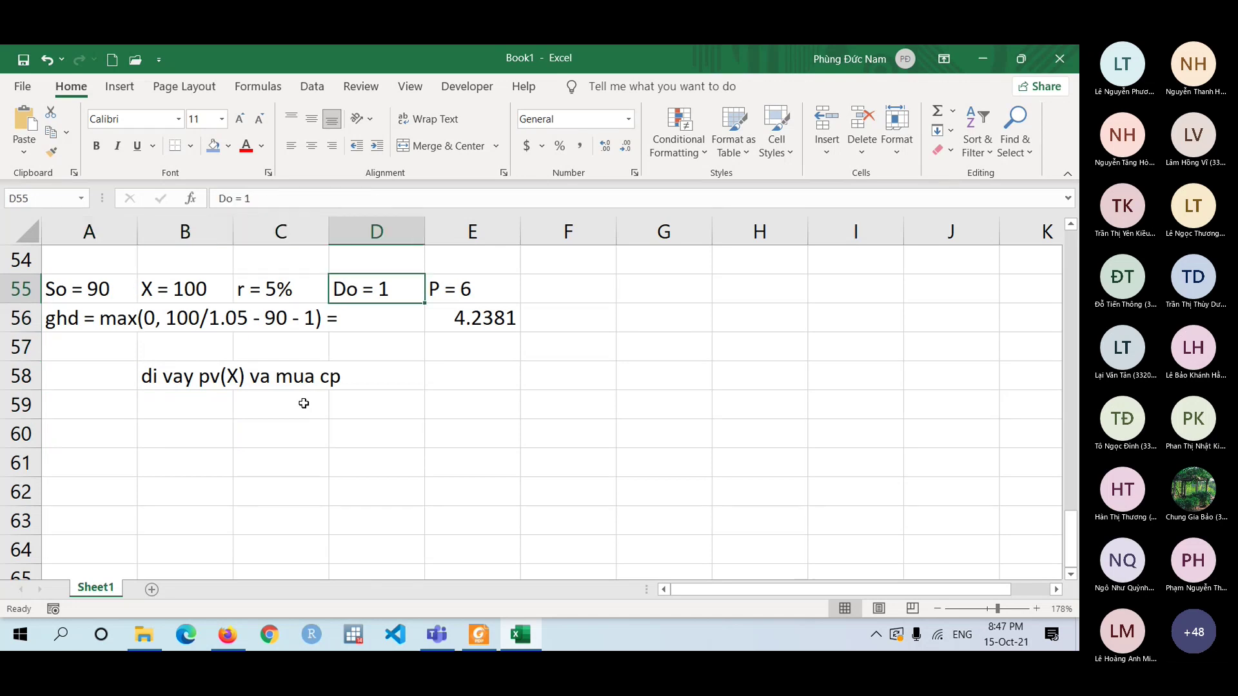
pyautogui.press('Left')
pyautogui.press('Left')
pyautogui.press('Left')
pyautogui.press('Down')
pyautogui.press('Down')
pyautogui.press('Down')
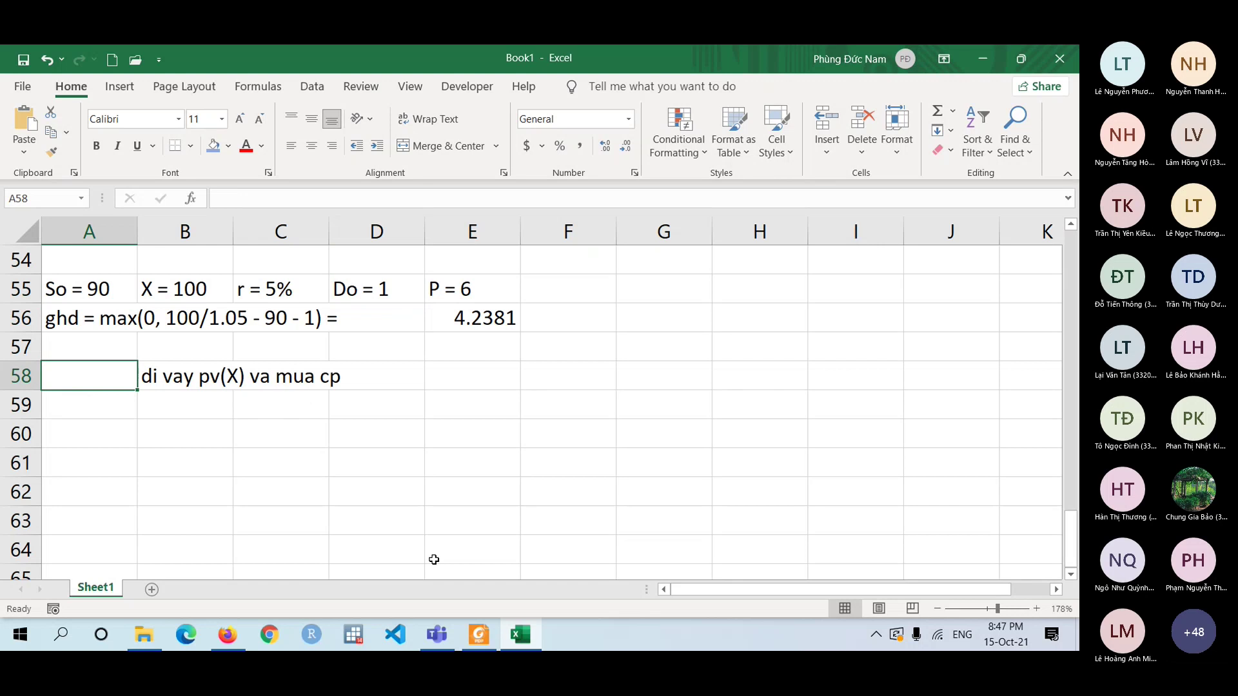
# Switch to the Teams meeting and check the latest messages in the meeting chat.
pyautogui.click(441, 646)
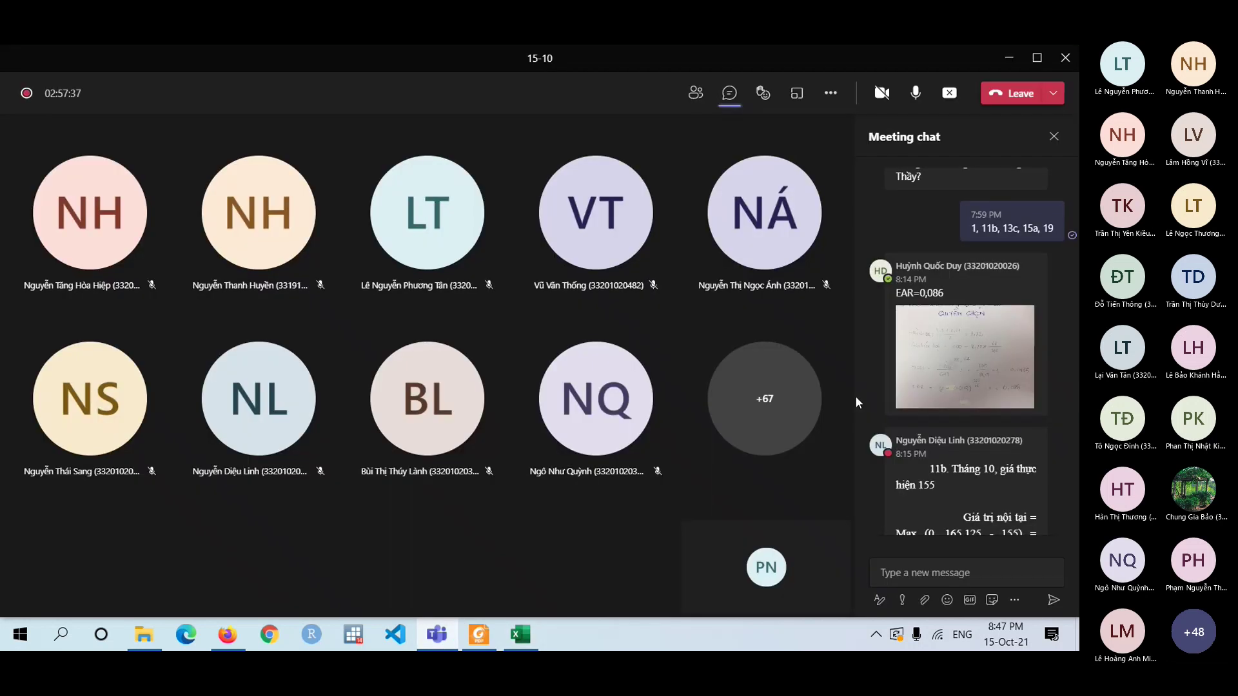
pyautogui.scroll(-10, 865, 392)
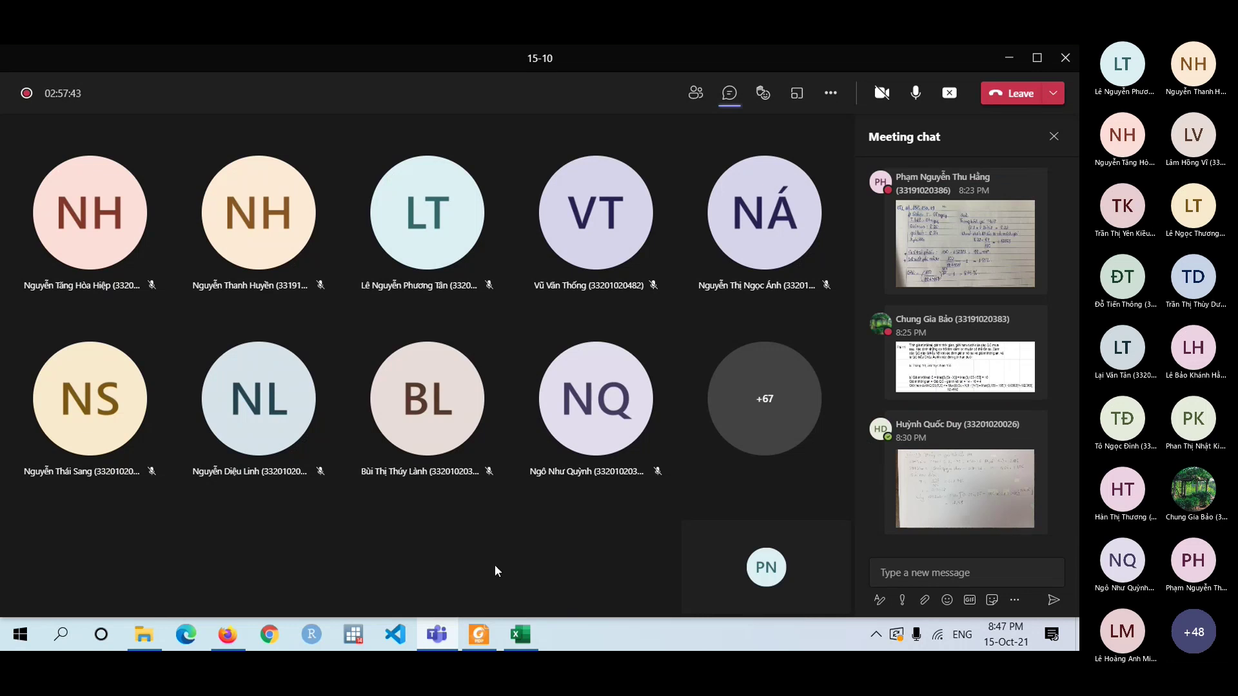
# Switch to the textbook in Foxit Reader and look through the problems from 19 on to page 106.
pyautogui.click(485, 641)
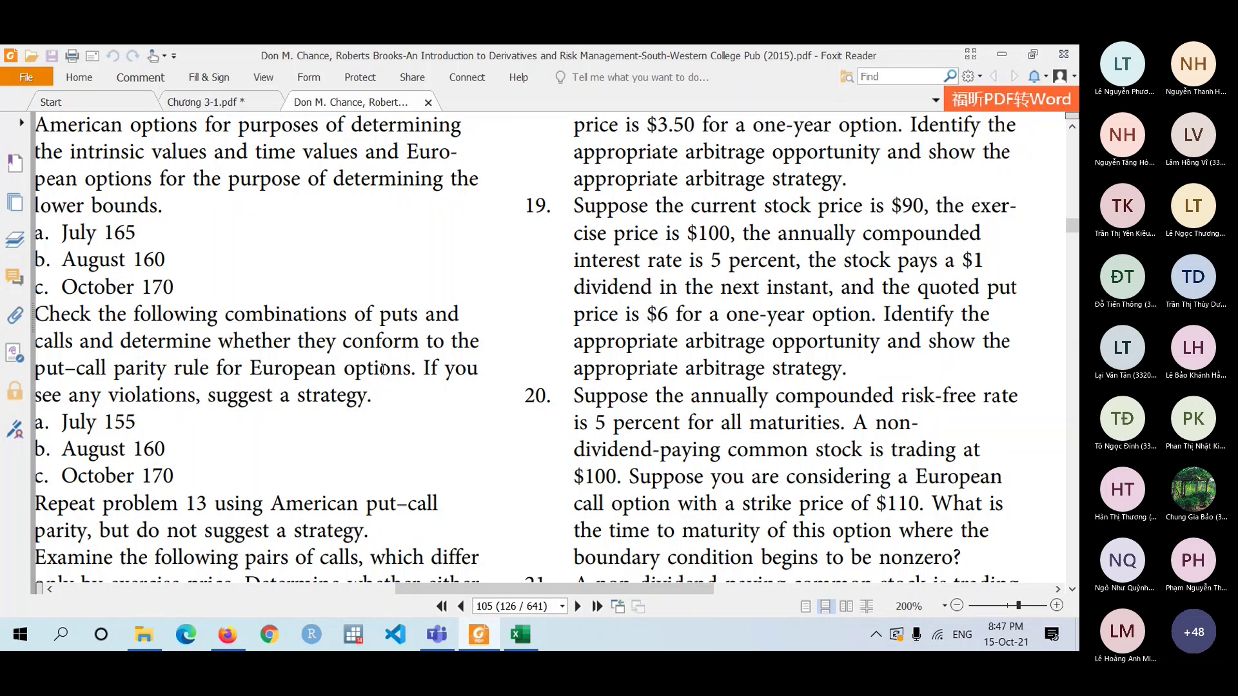
pyautogui.moveTo(488, 291); pyautogui.dragTo(526, 274)
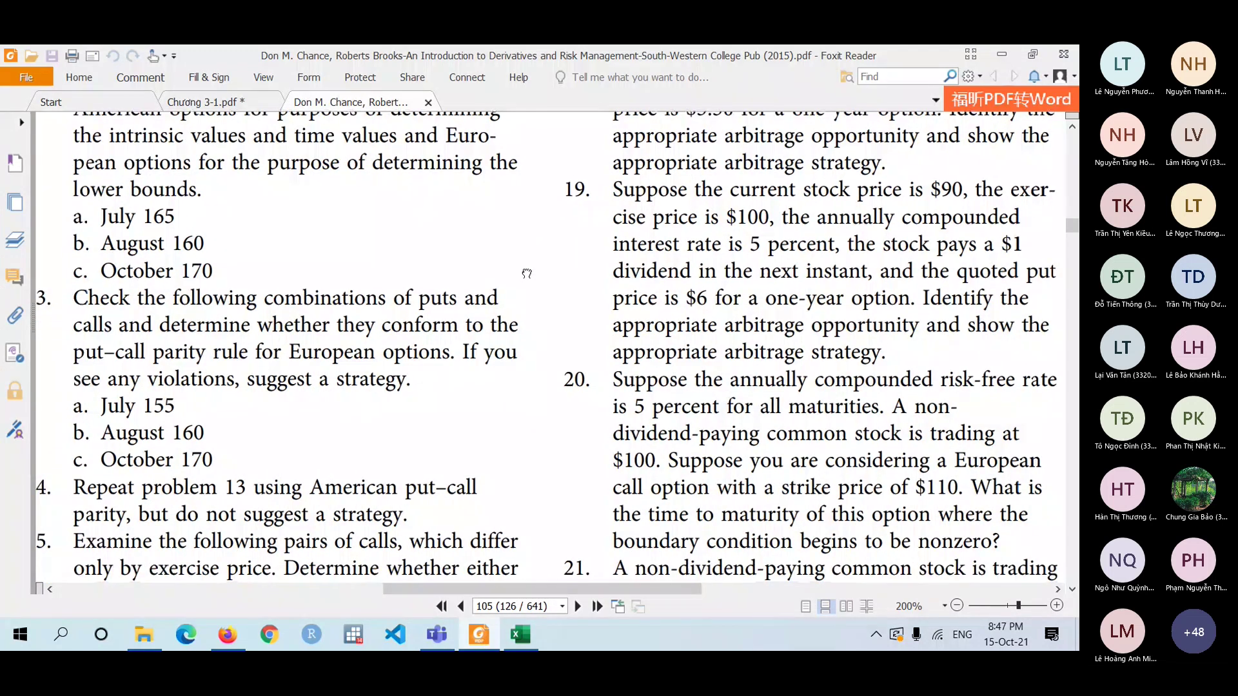
pyautogui.scroll(-10, 527, 274)
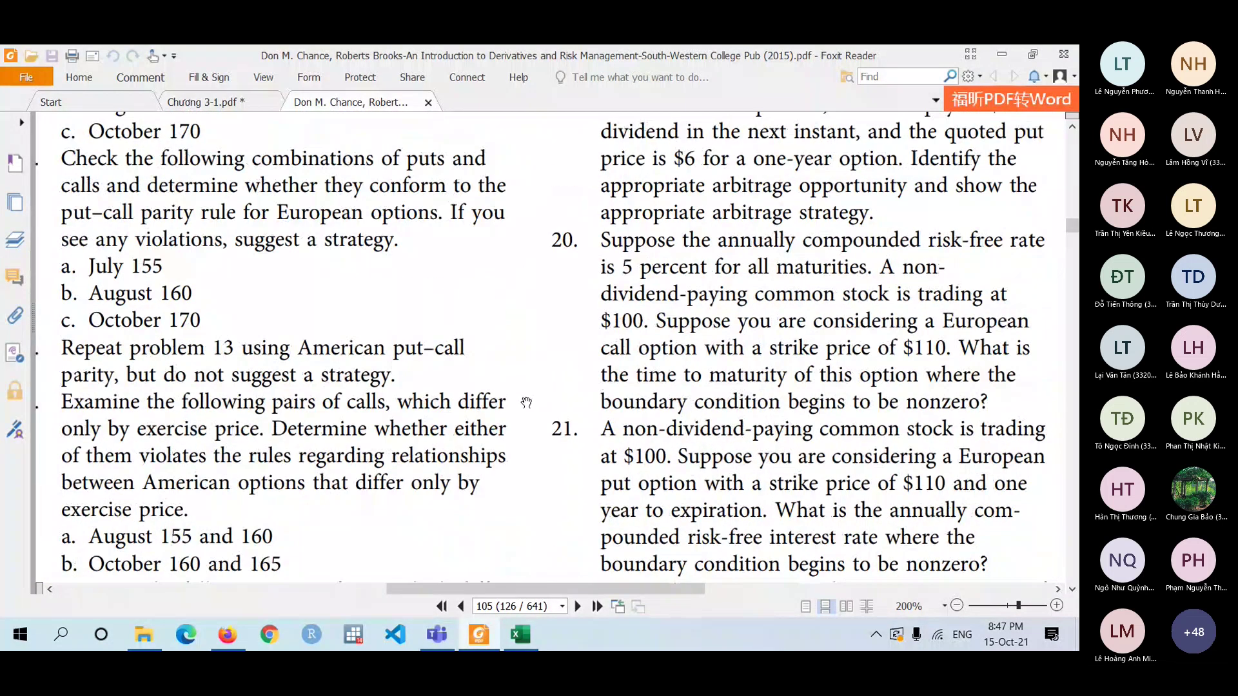
pyautogui.scroll(-9, 526, 402)
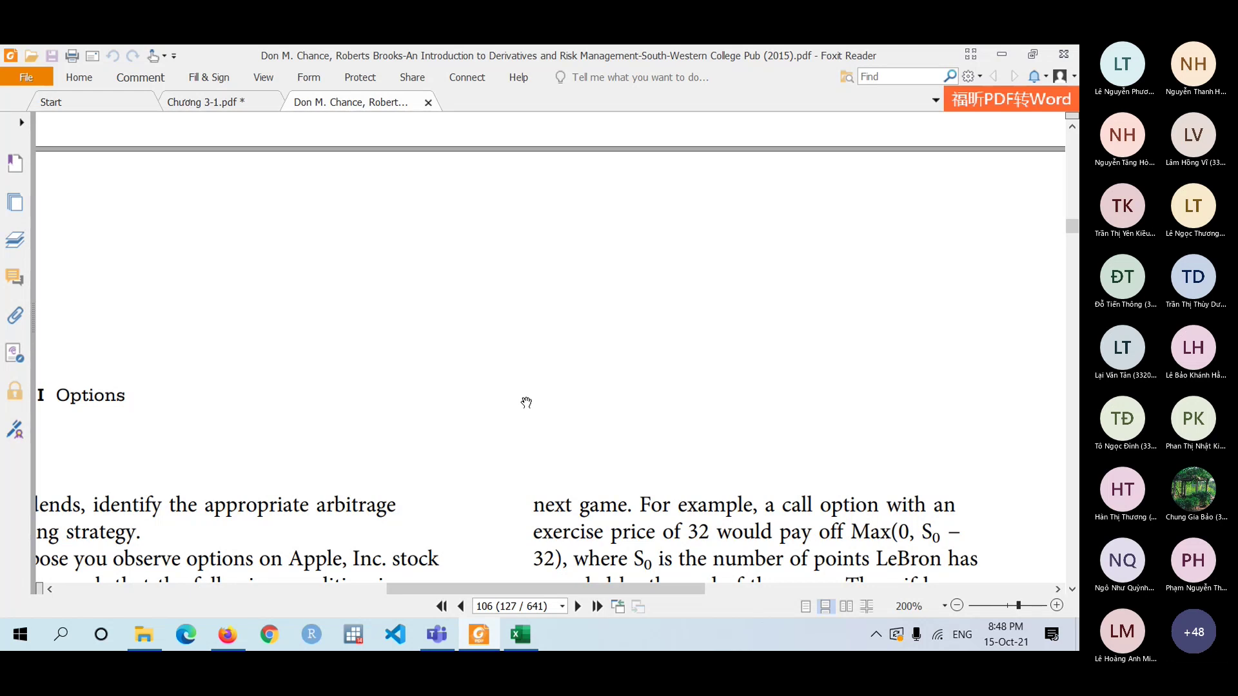
pyautogui.scroll(-1, 526, 402)
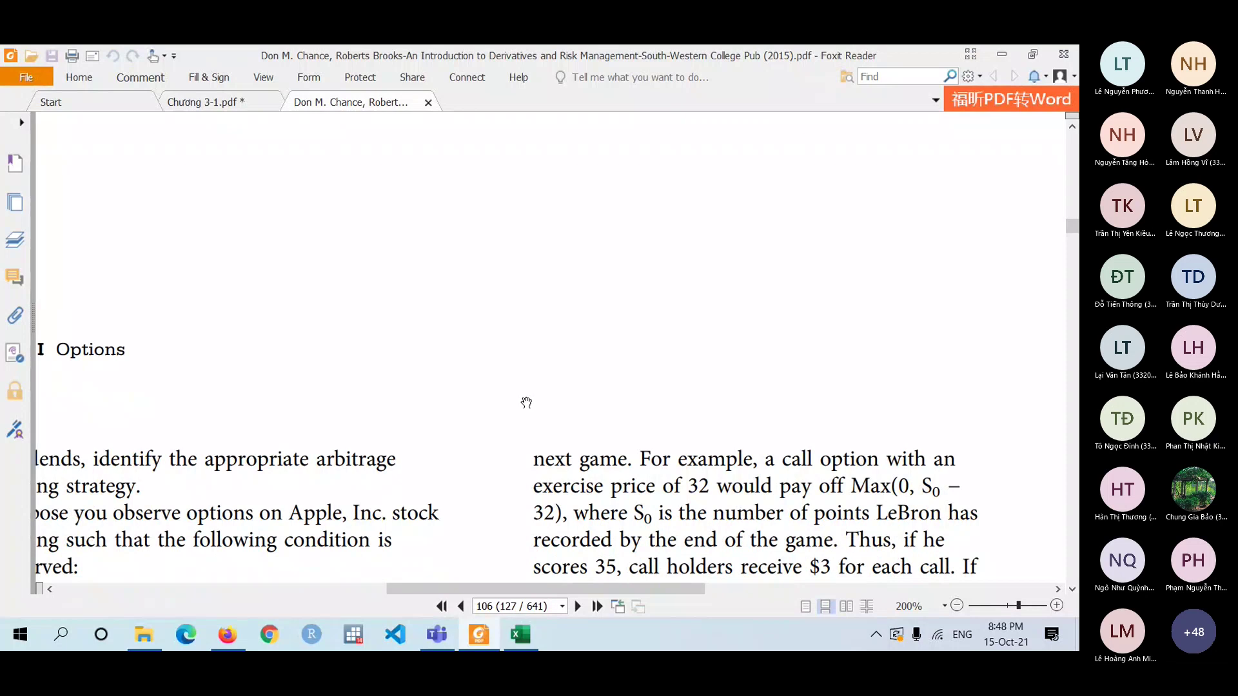
pyautogui.scroll(-3, 526, 402)
pyautogui.scroll(-1, 528, 398)
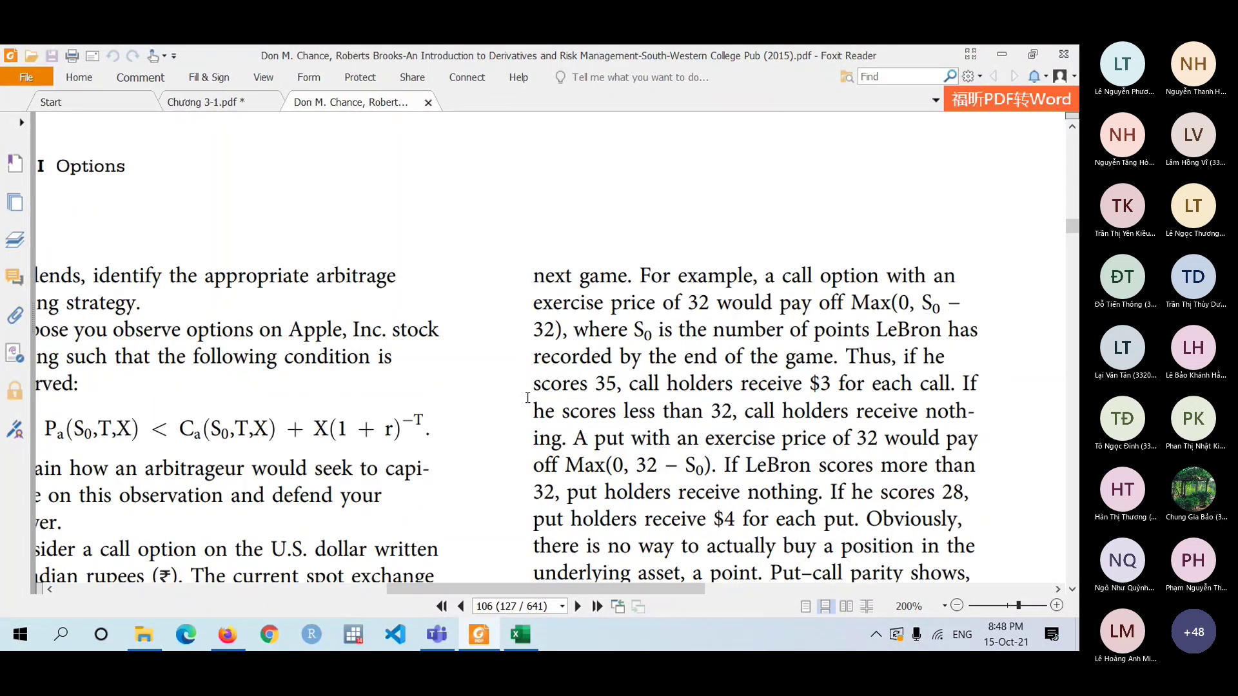
# Switch to the Teams meeting and download its attendance list from the participant options.
pyautogui.click(432, 636)
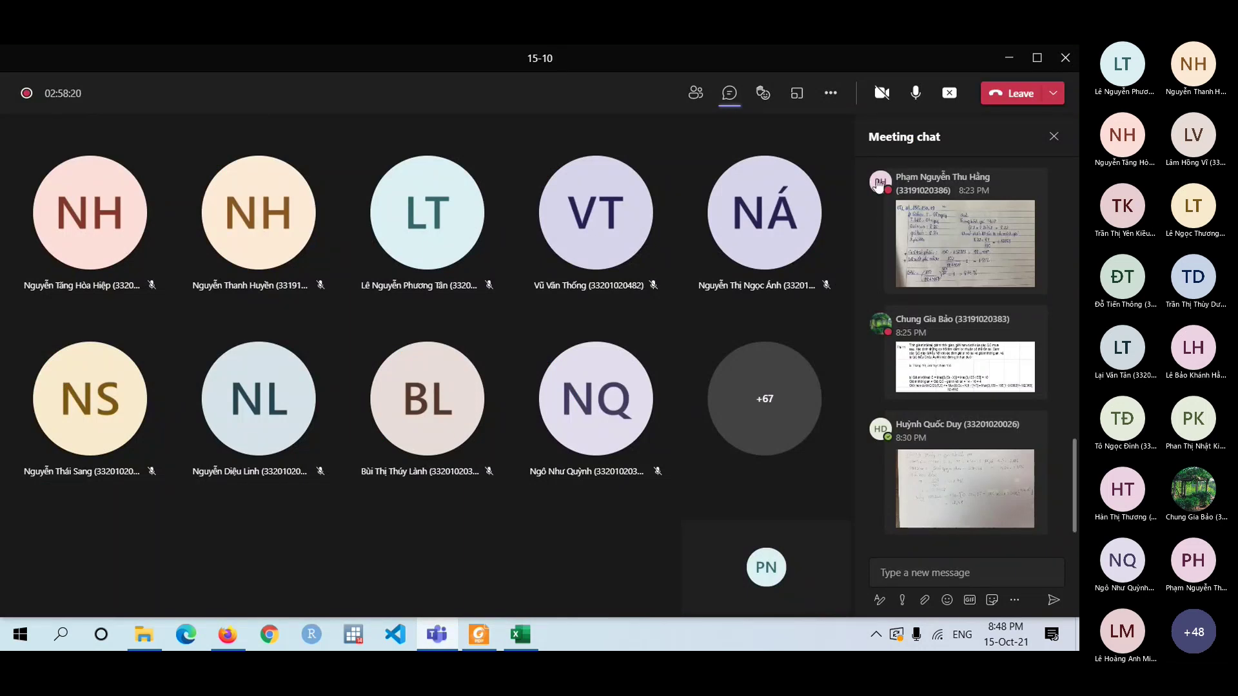
pyautogui.click(699, 101)
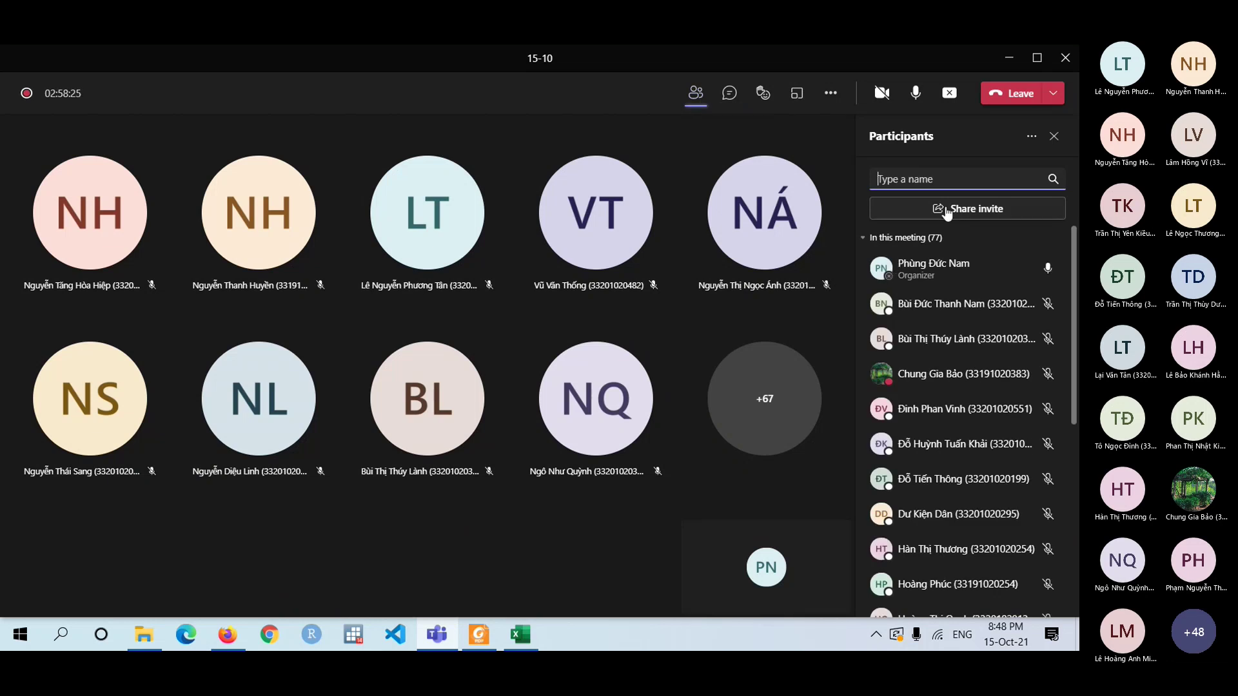
pyautogui.click(1032, 138)
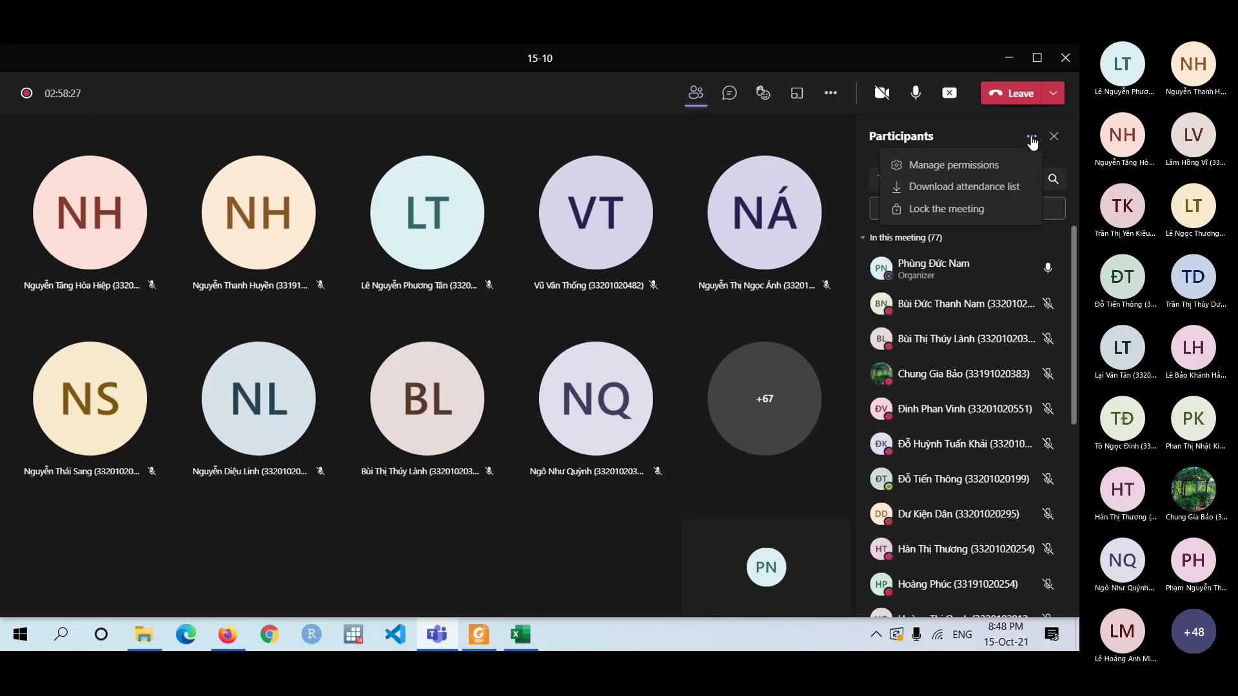
pyautogui.click(999, 187)
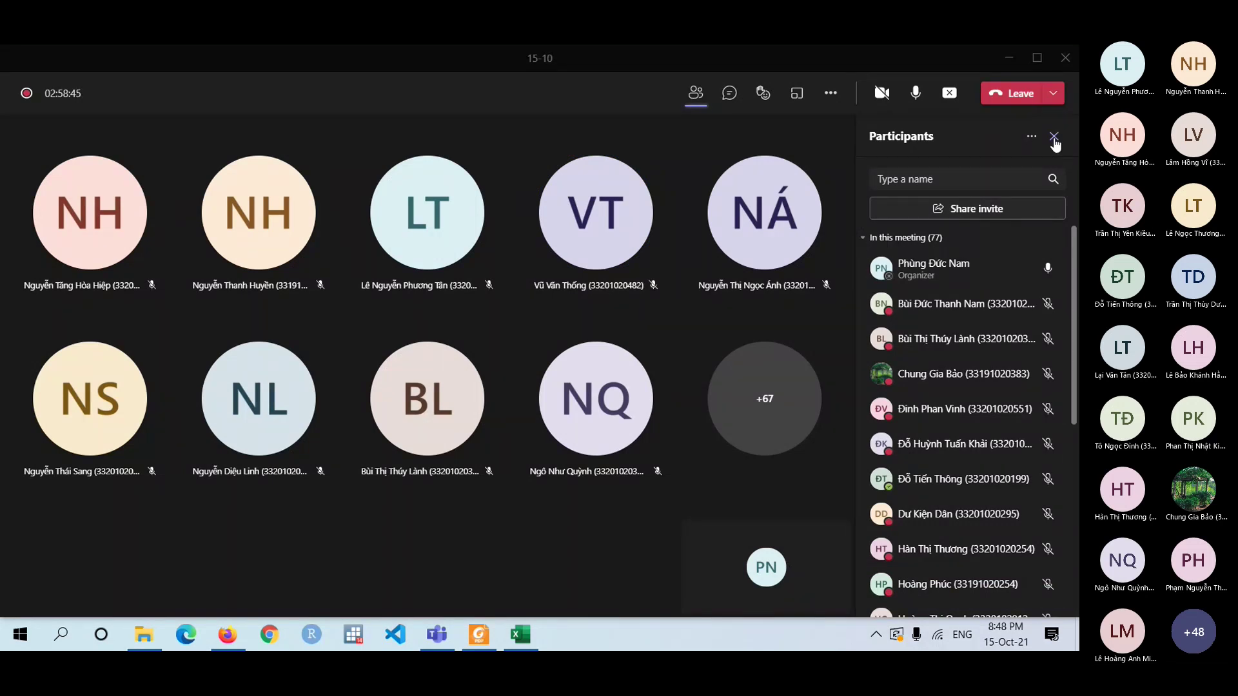
pyautogui.click(1031, 138)
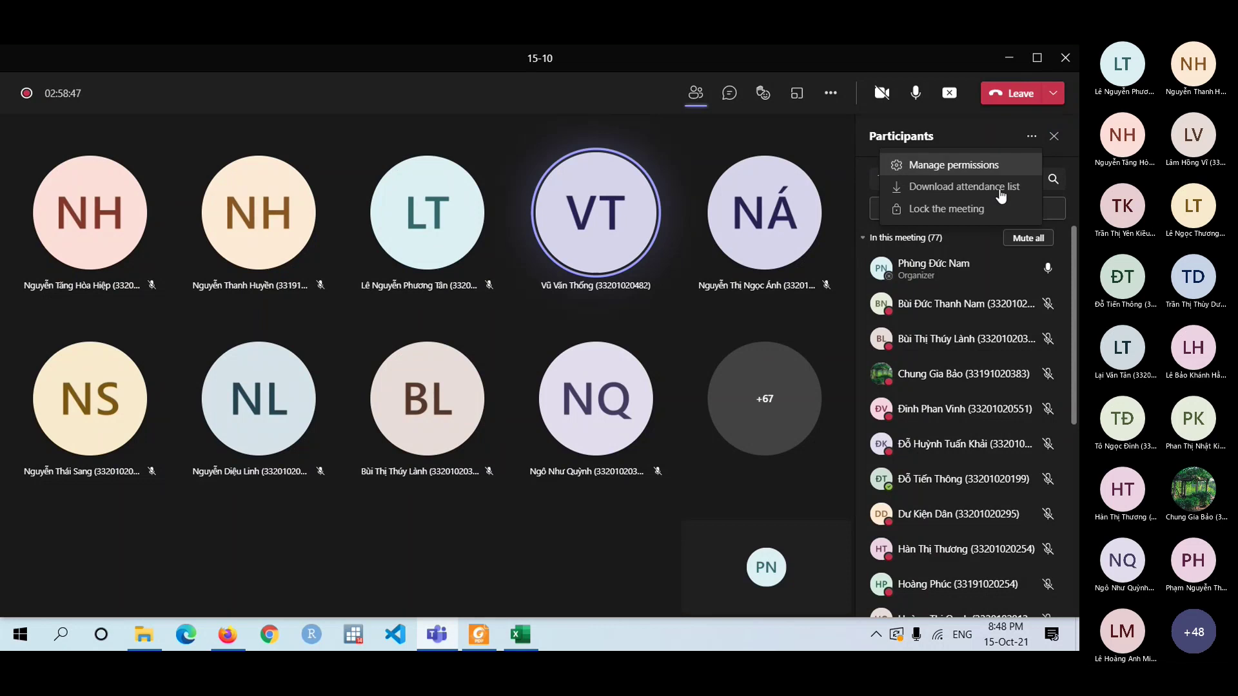
pyautogui.click(404, 568)
# Open meetingAttendanceList.csv from the Downloads folder in Excel and check how far its records extend.
pyautogui.click(145, 635)
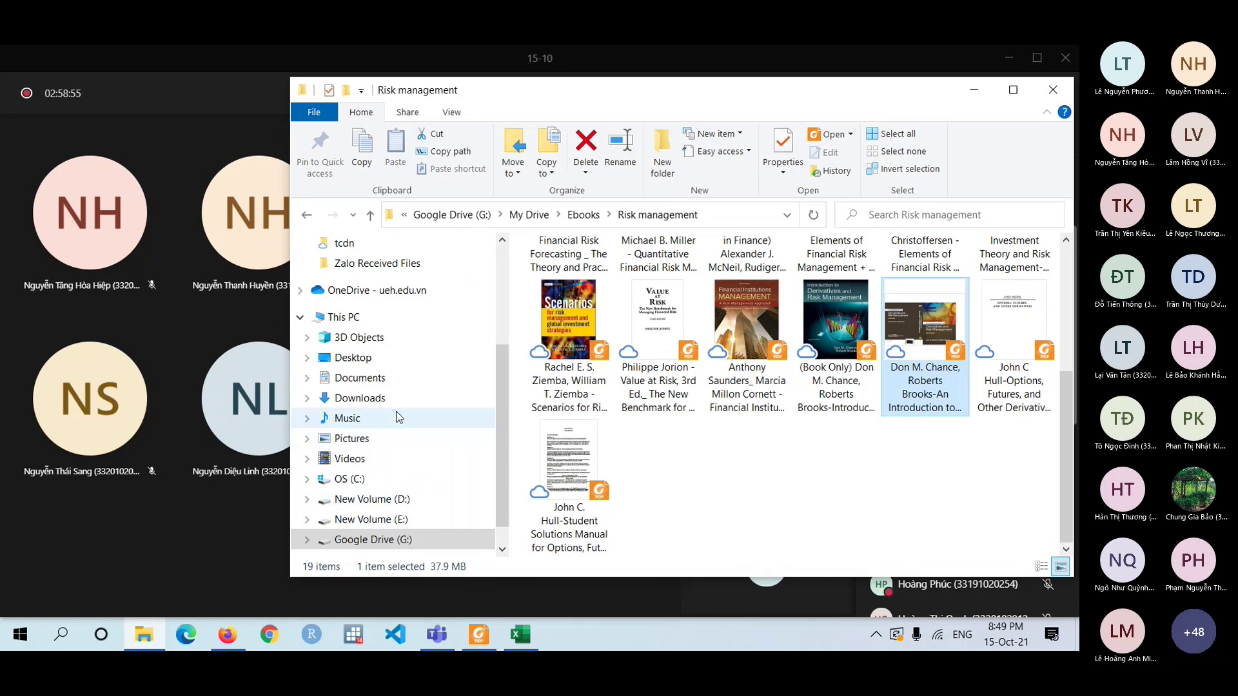
pyautogui.click(359, 398)
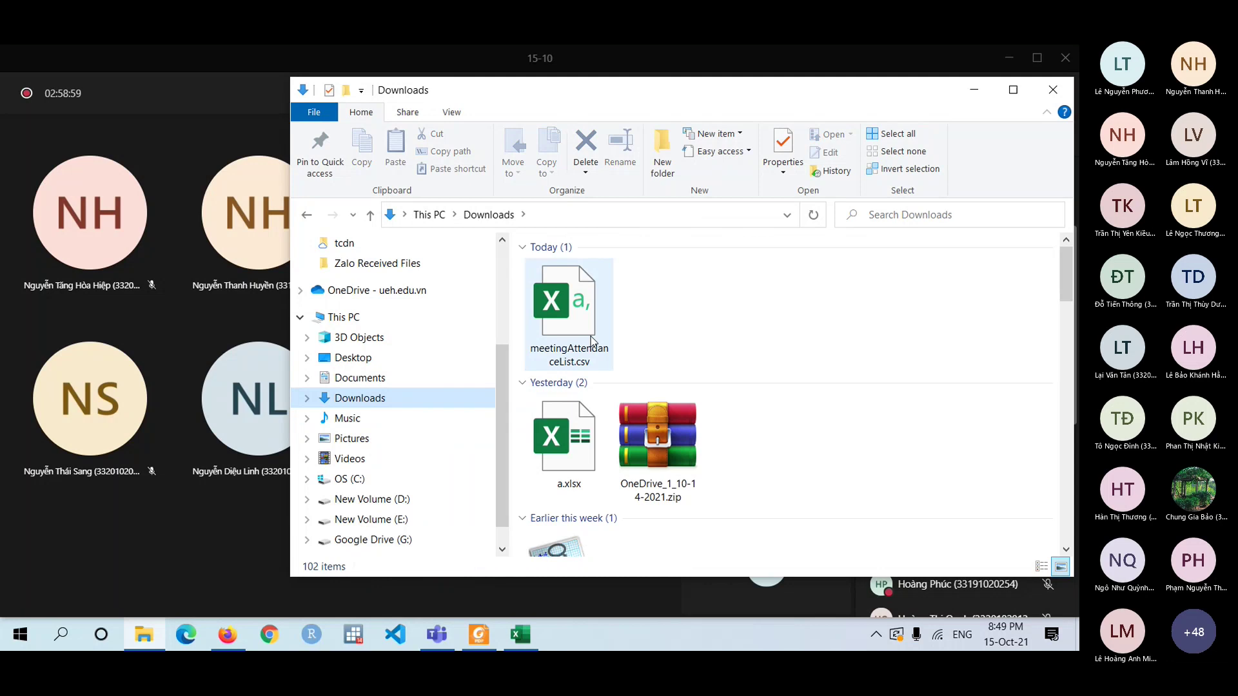
pyautogui.click(591, 340)
pyautogui.hotkey('alt', 'Tab')
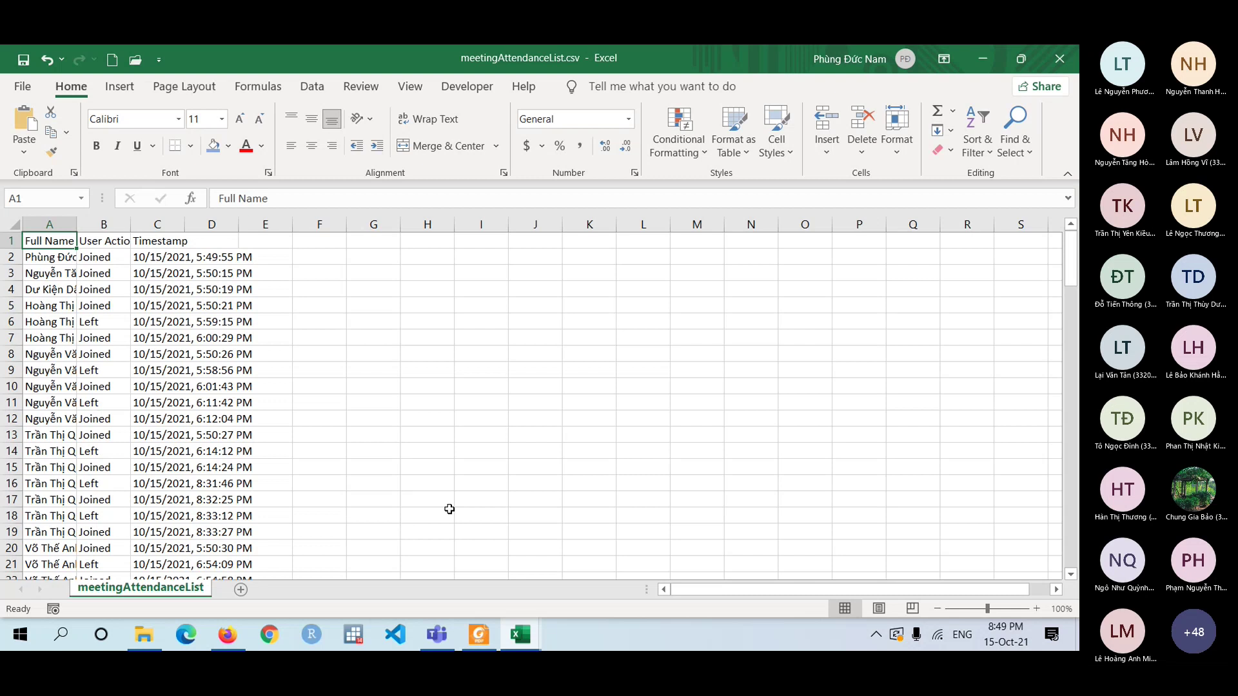
pyautogui.press('Down')
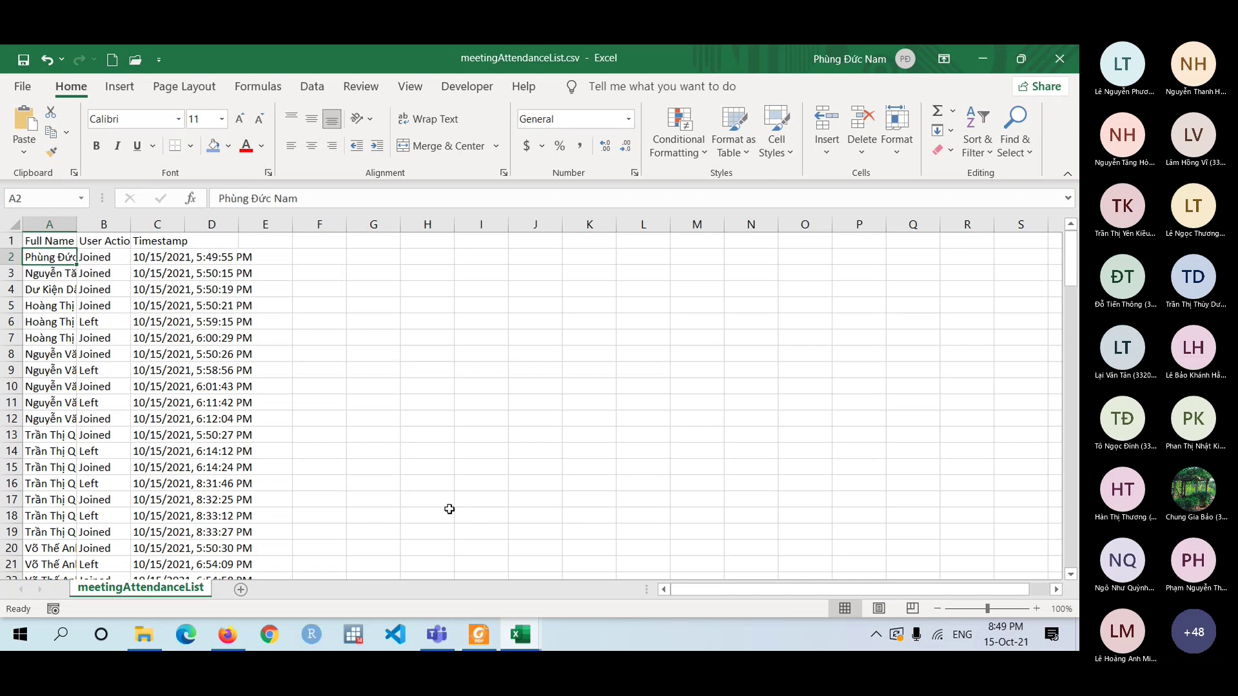
pyautogui.hotkey('ctrl', 'Down')
pyautogui.hotkey('ctrl', 'Up')
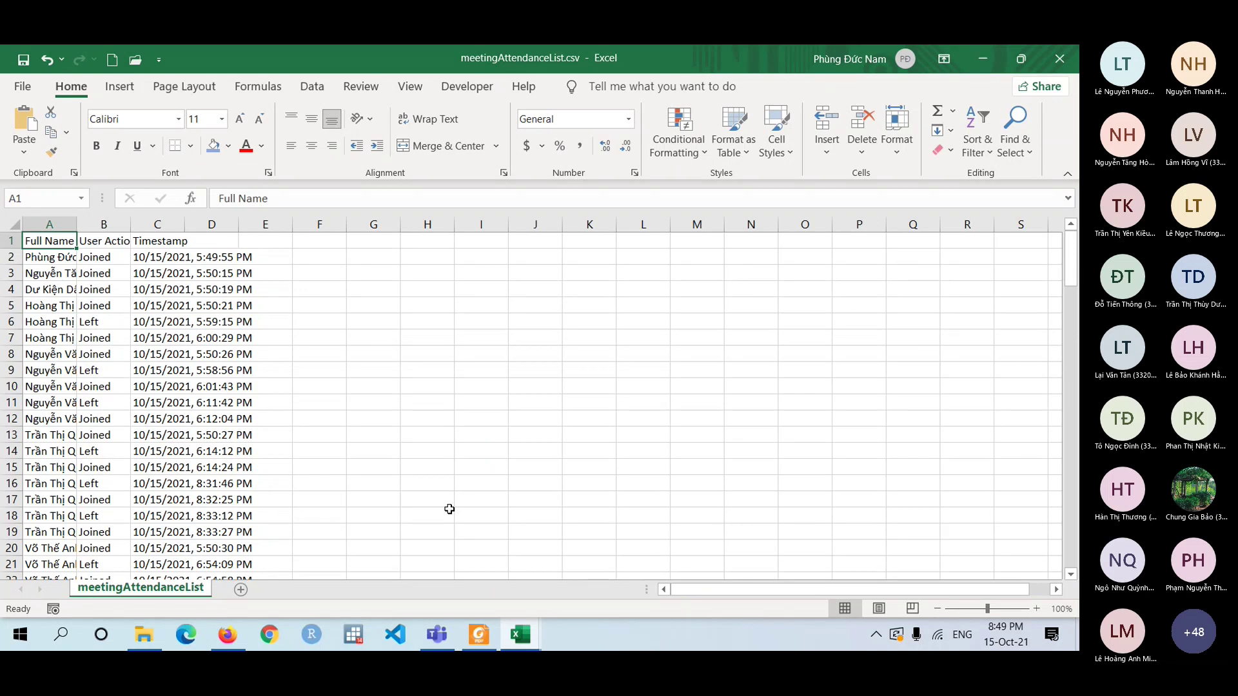
# Clear the header row and the organizer's row 2, along with the user action and timestamp columns B and C.
pyautogui.moveTo(436, 635)
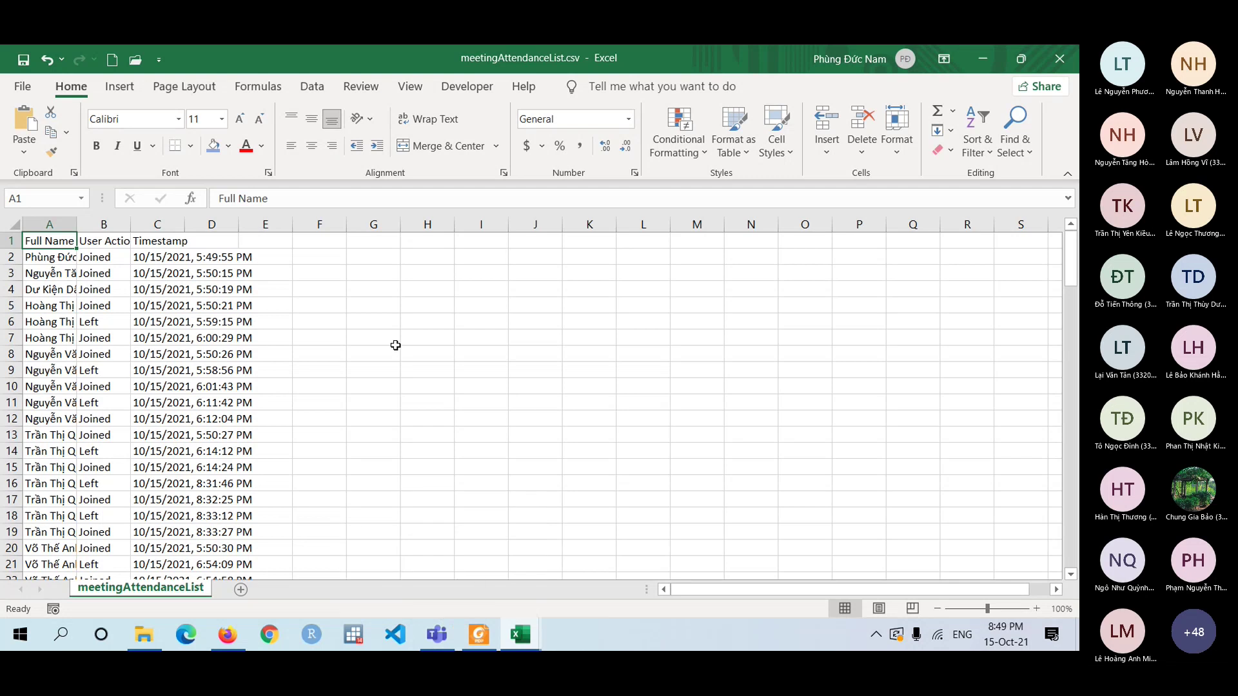
pyautogui.click(13, 241)
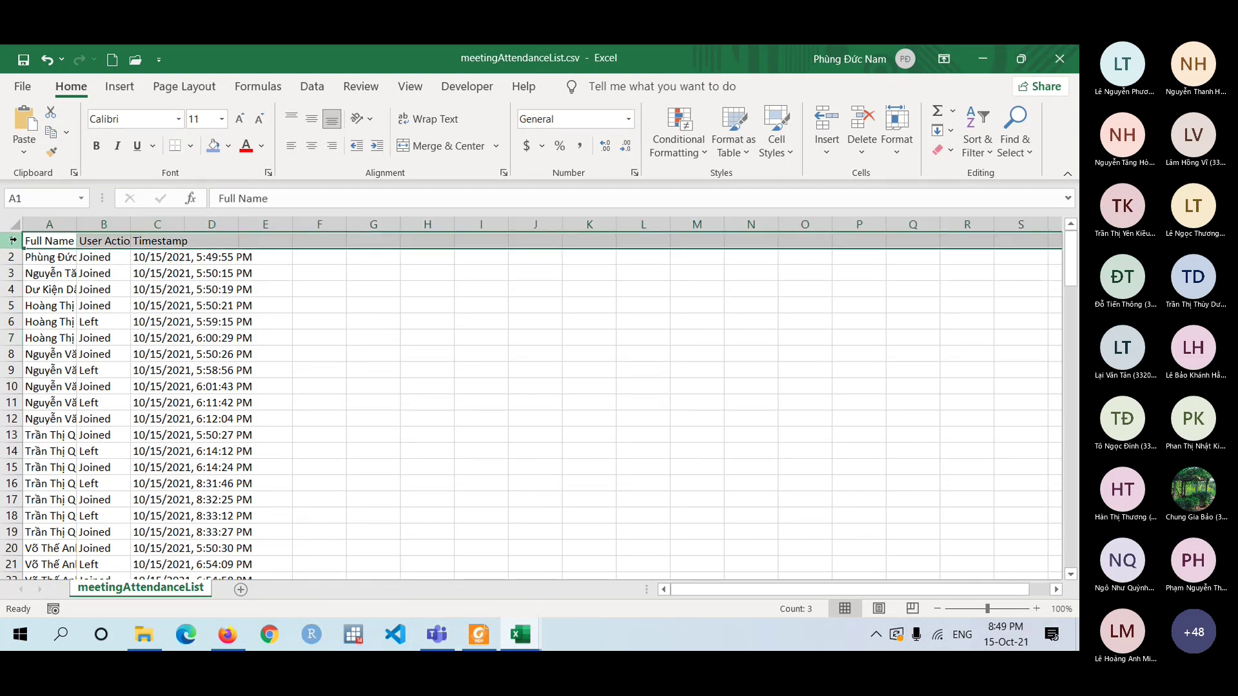
pyautogui.hotkey('shift', 'Down')
pyautogui.press('Delete')
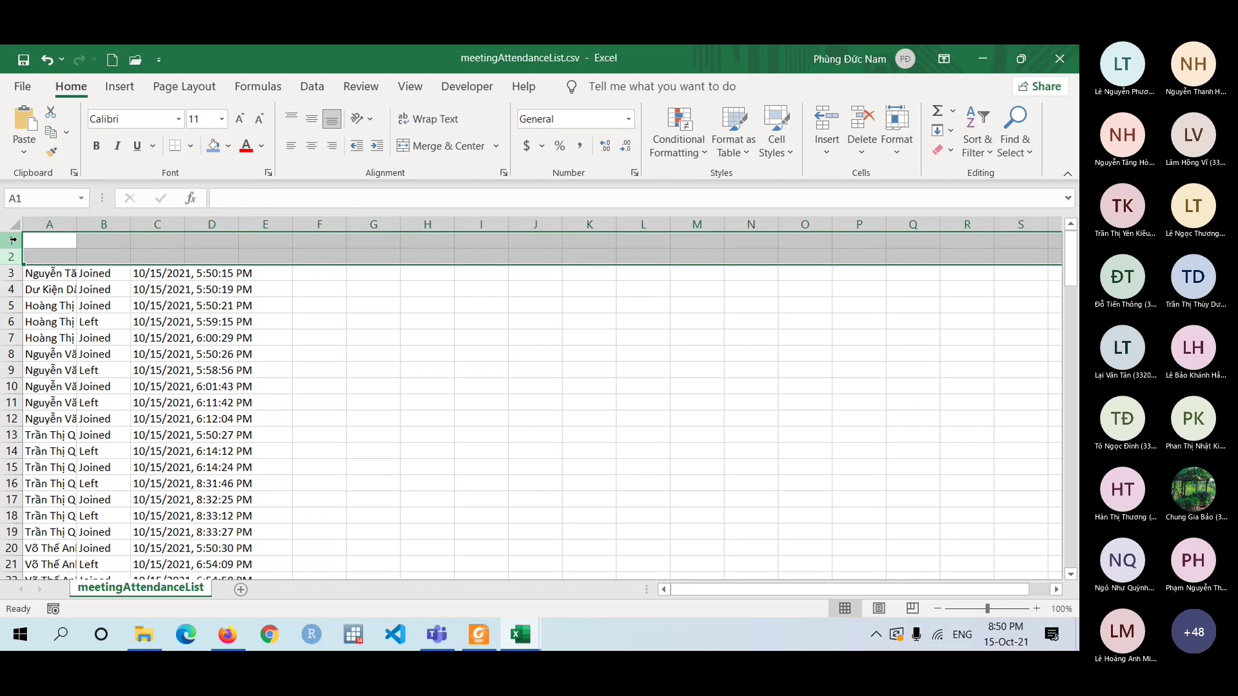
pyautogui.click(103, 241)
pyautogui.moveTo(103, 224); pyautogui.dragTo(157, 225)
pyautogui.press('Delete')
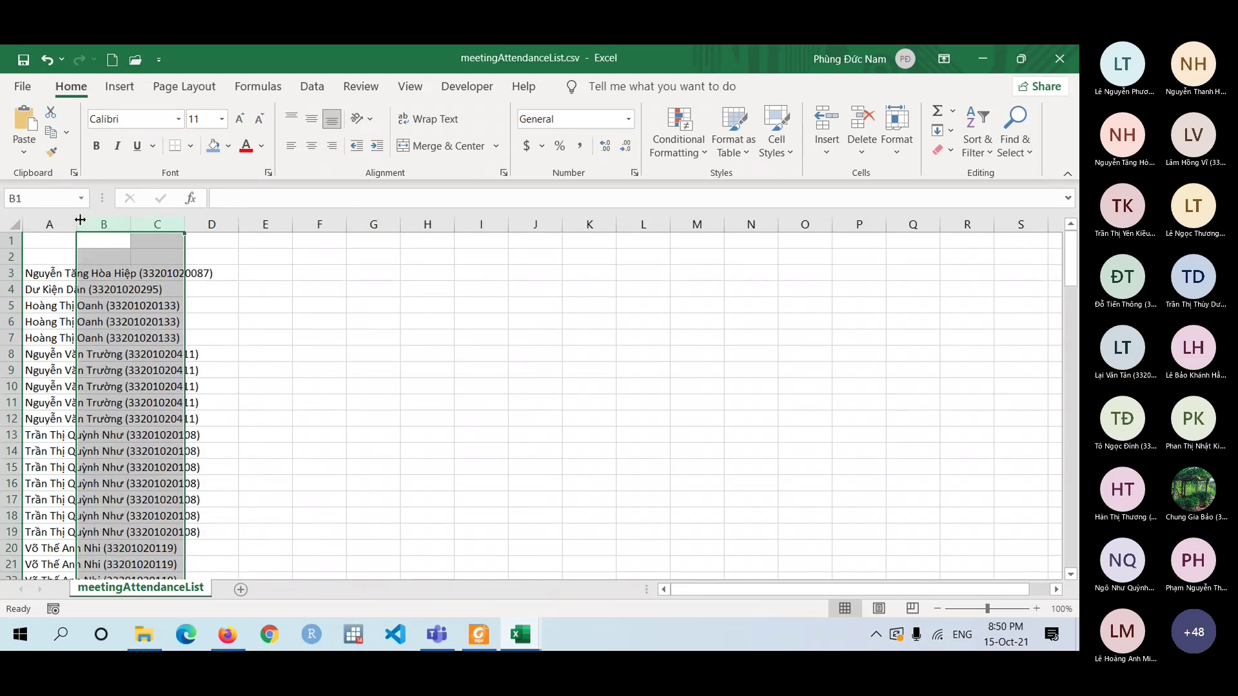
# Autofit column A to the attendee names and remove the duplicate entries from it.
pyautogui.doubleClick(77, 219)
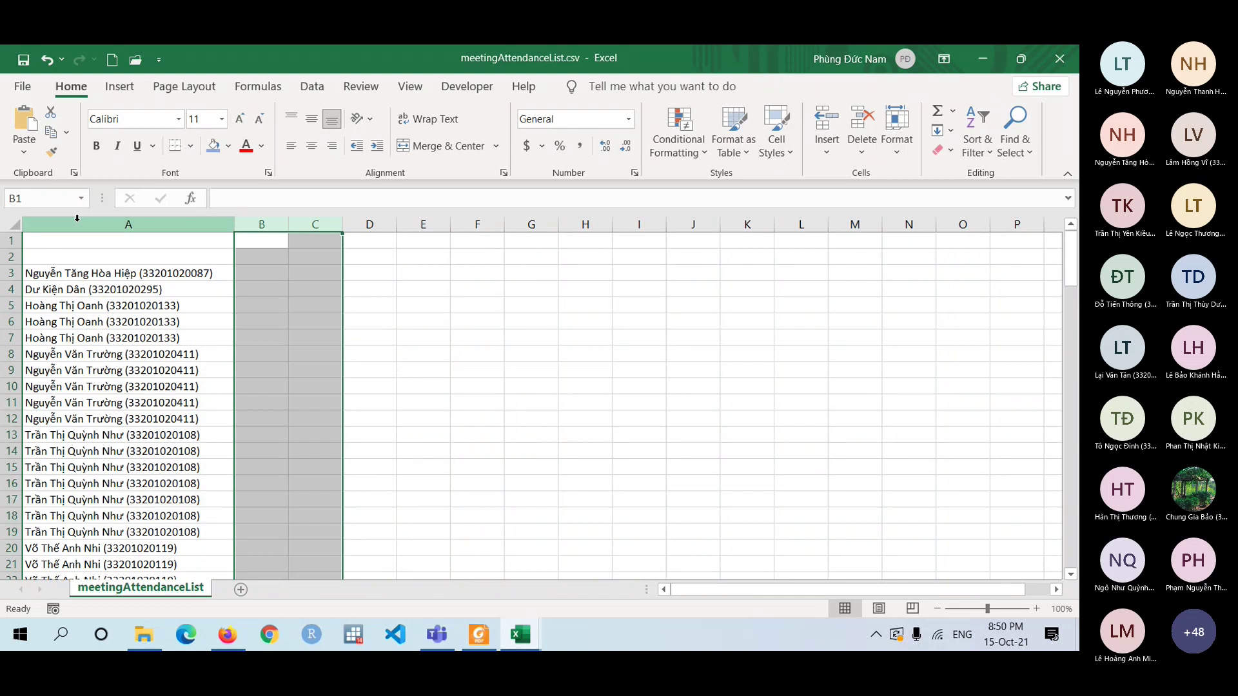
pyautogui.click(76, 222)
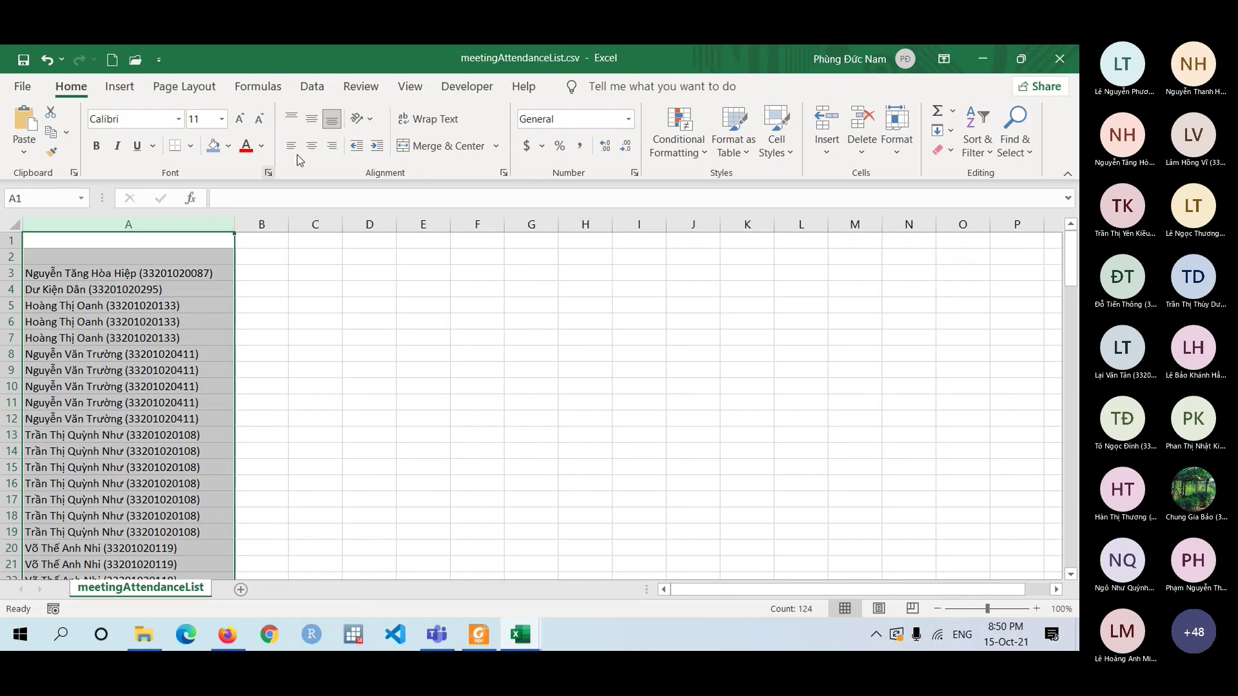
pyautogui.click(312, 86)
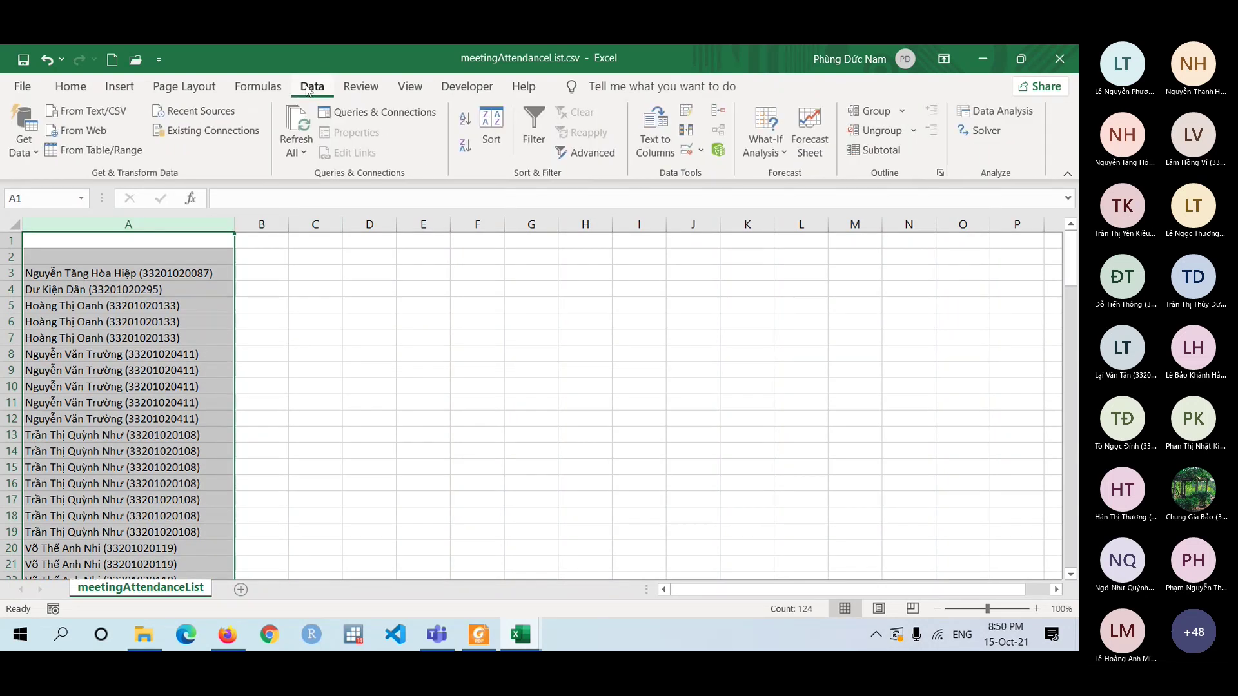
pyautogui.click(685, 138)
pyautogui.click(549, 385)
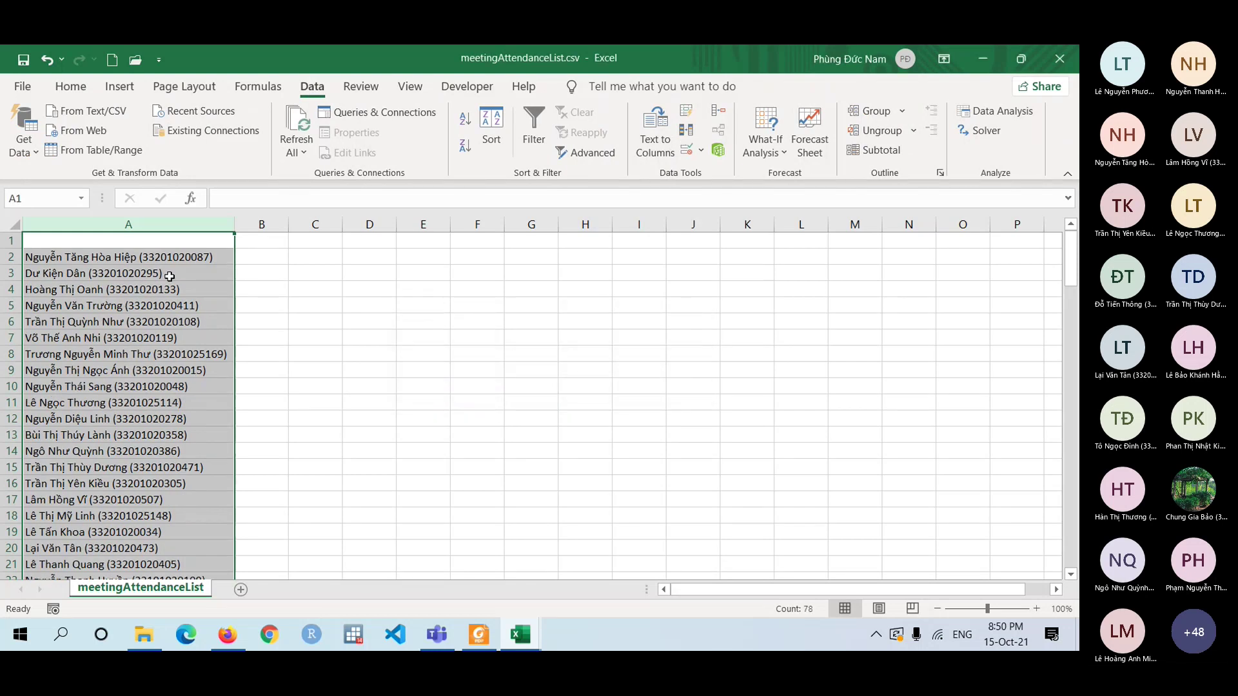
# Copy the attendee list in A2:A79 and switch to Firefox.
pyautogui.moveTo(149, 258); pyautogui.dragTo(149, 290)
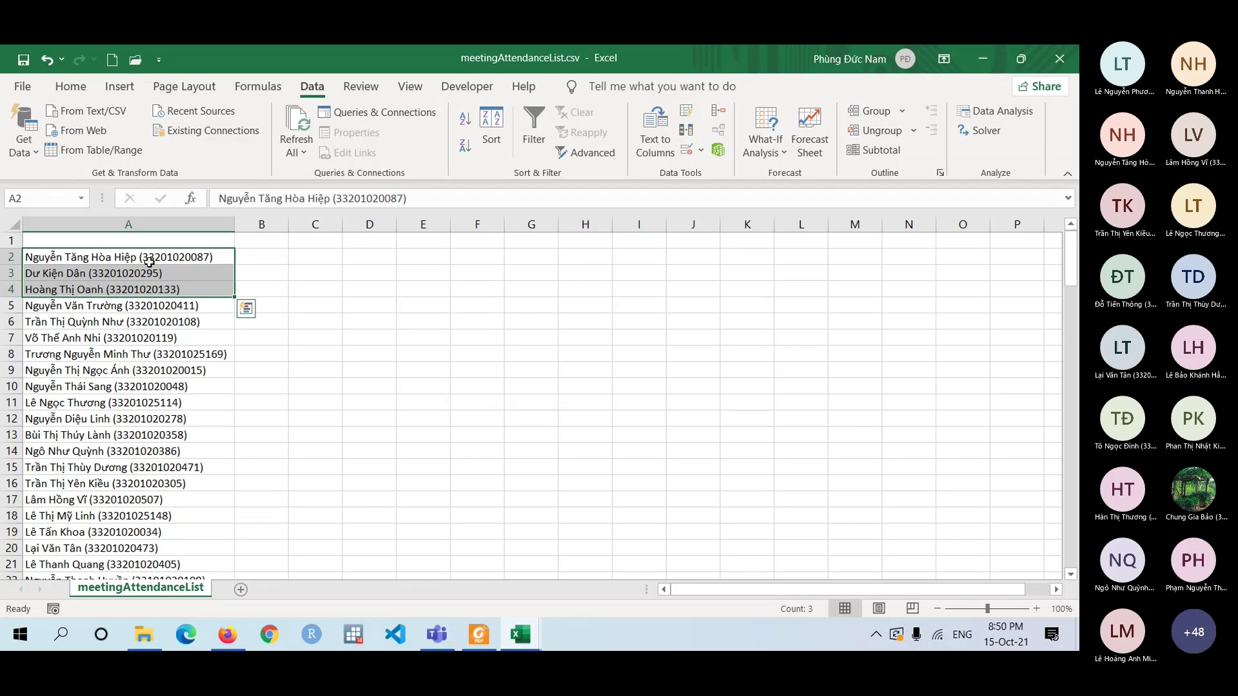
pyautogui.hotkey('ctrl', 'shift', 'Down')
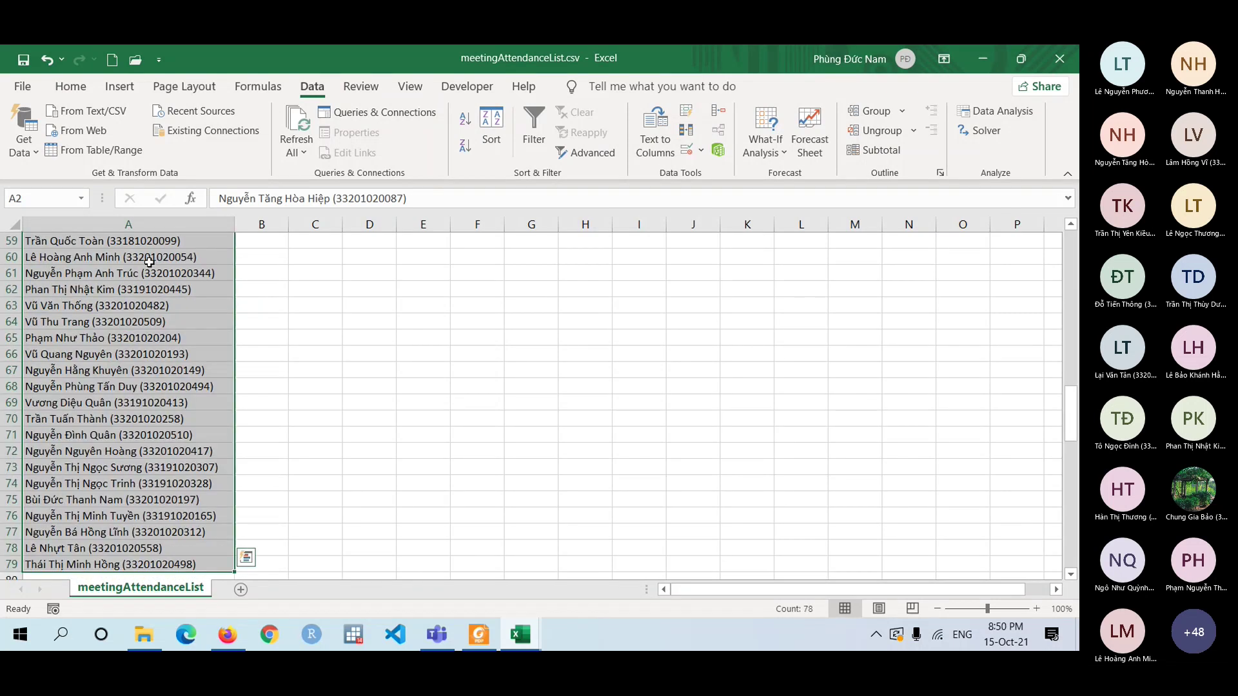
pyautogui.hotkey('ctrl', 'c')
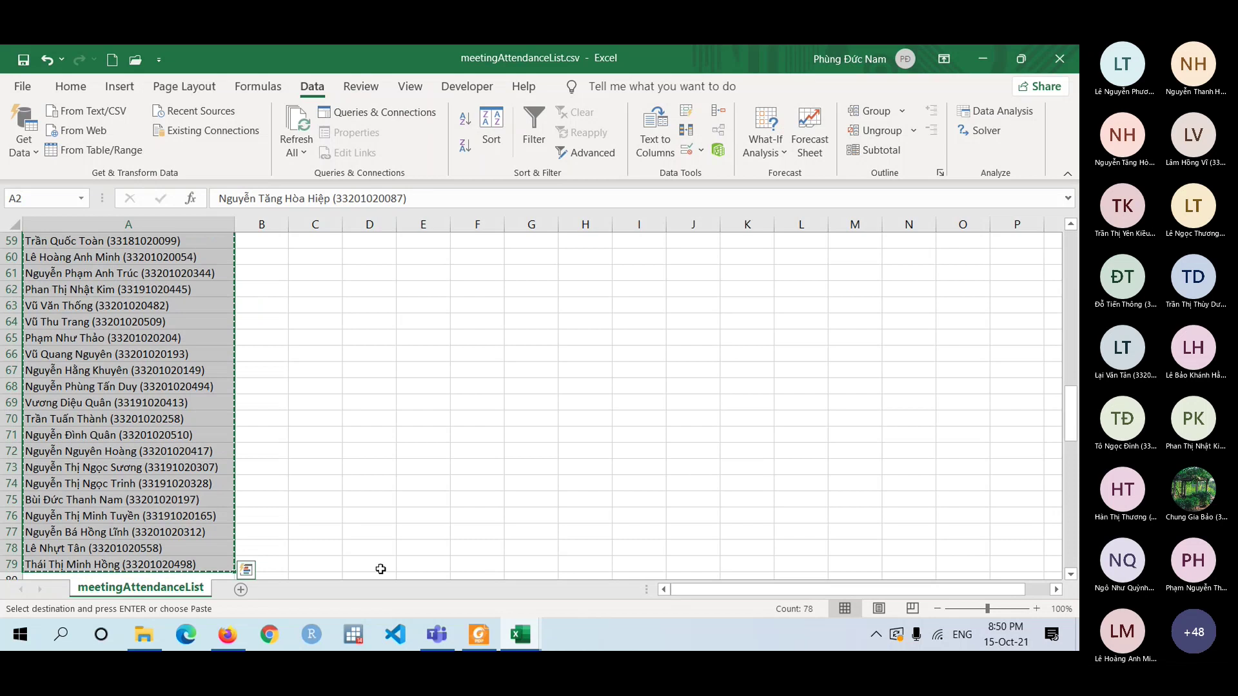
pyautogui.click(225, 636)
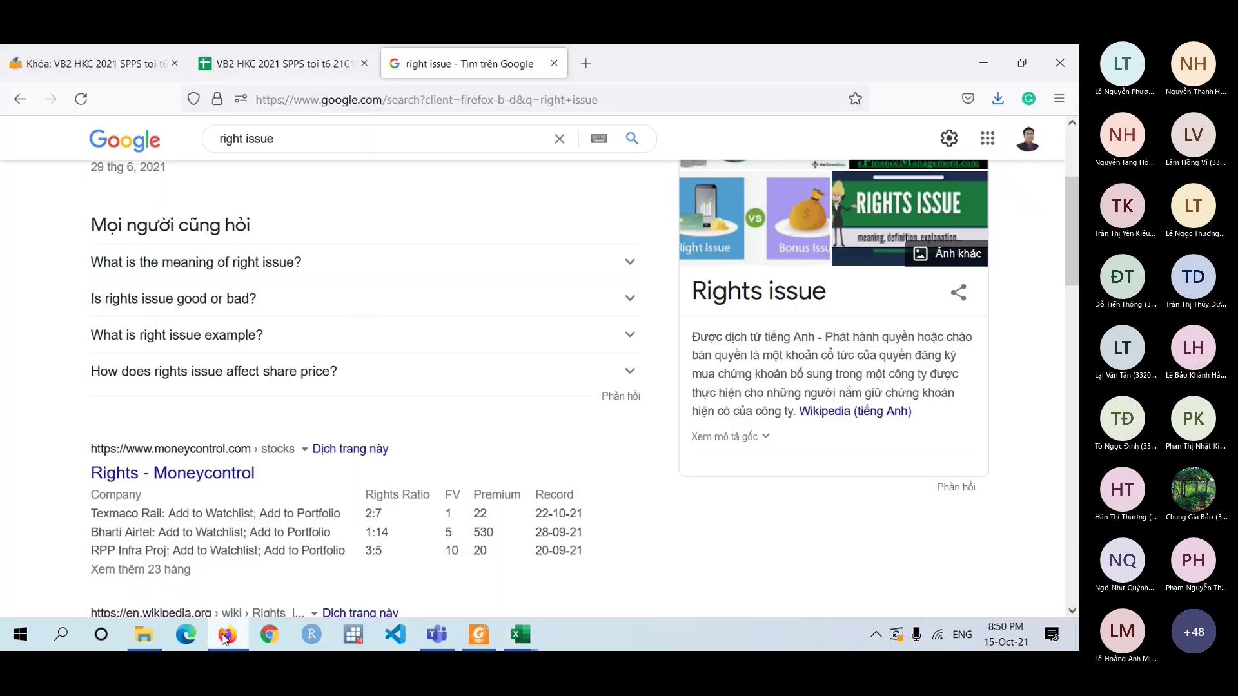
# Paste the attendee list under the 15-10 heading from cell B2 of the class attendance spreadsheet, check its extent and close the spreadsheet.
pyautogui.click(299, 68)
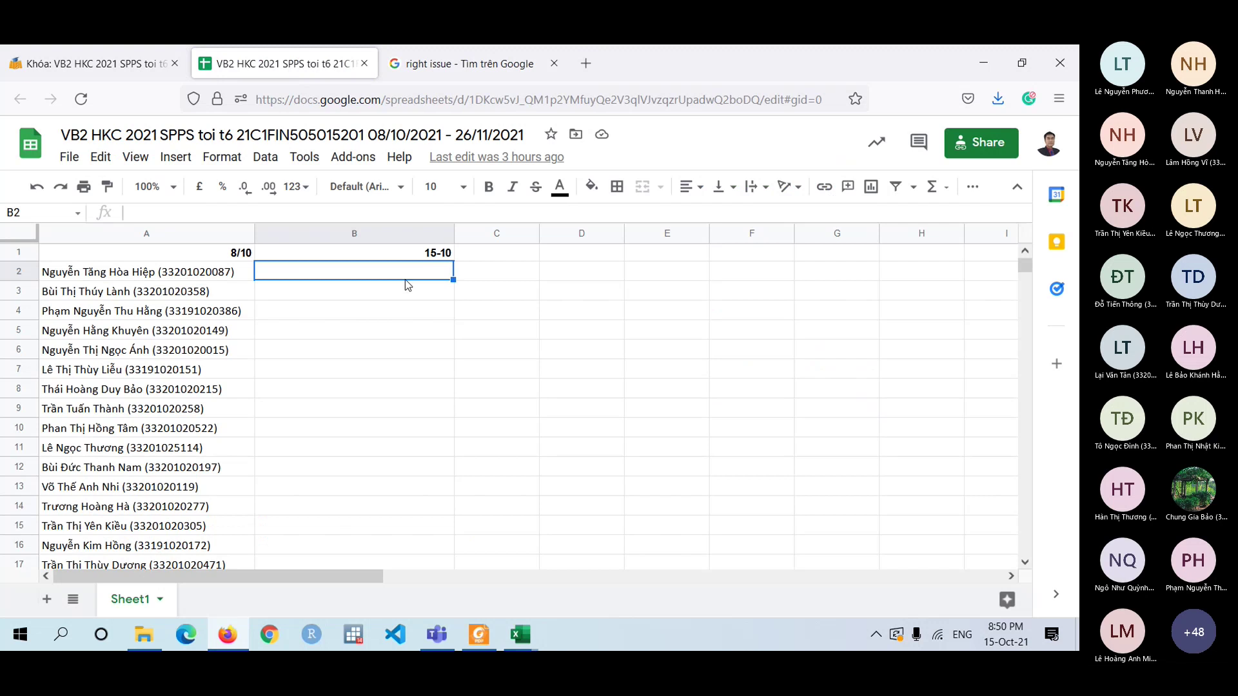
pyautogui.hotkey('ctrl', 'v')
pyautogui.press('Down')
pyautogui.press('Down')
pyautogui.hotkey('ctrl', 'Down')
pyautogui.press('Up')
pyautogui.hotkey('ctrl', 'Up')
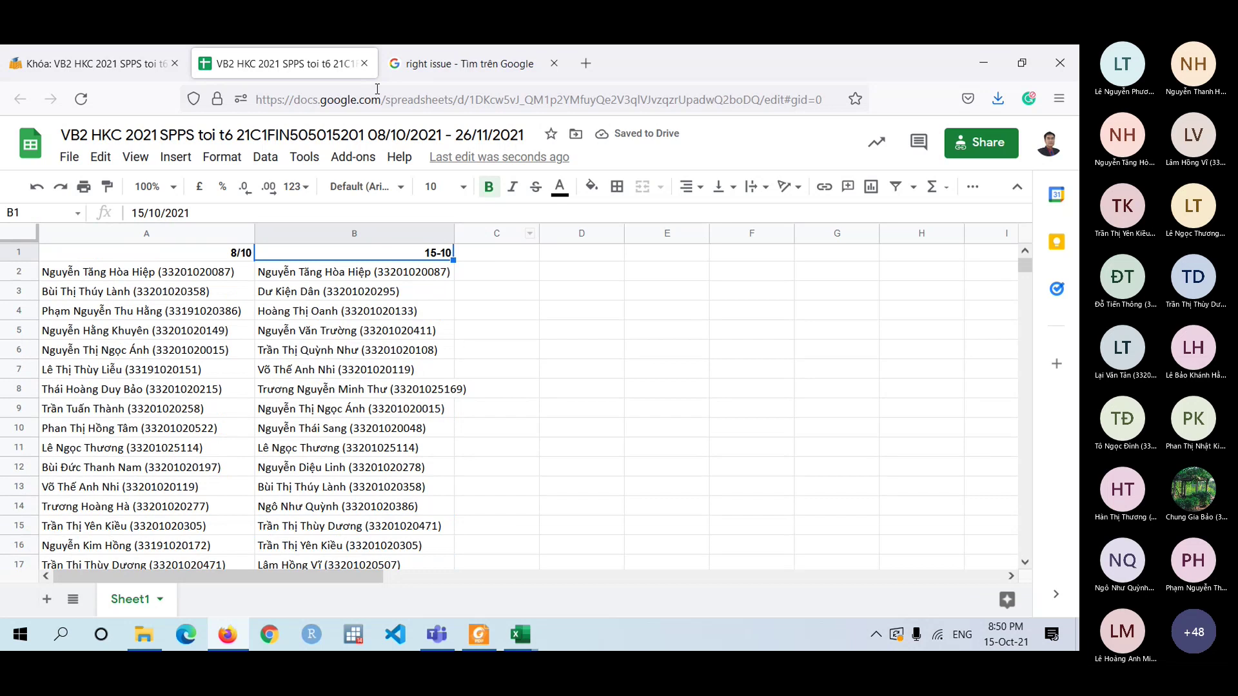
pyautogui.click(364, 64)
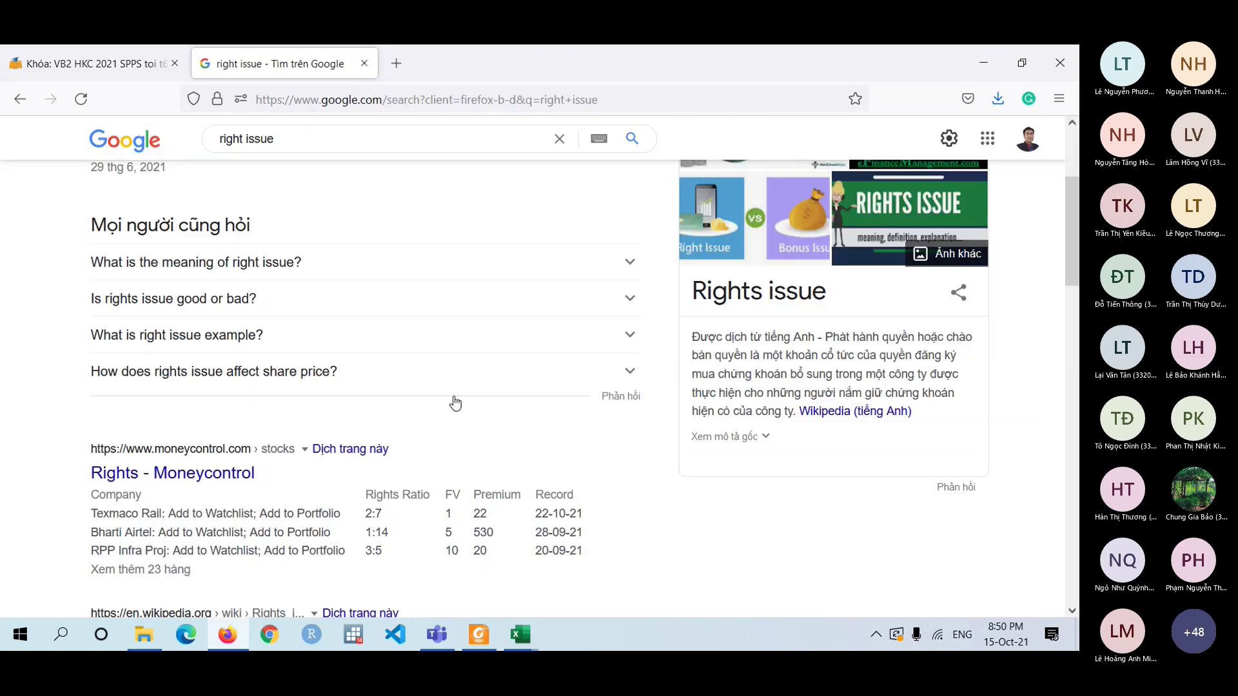
# Switch to the Teams meeting, mute the microphone, show the meeting chat and stop sharing the screen.
pyautogui.click(436, 635)
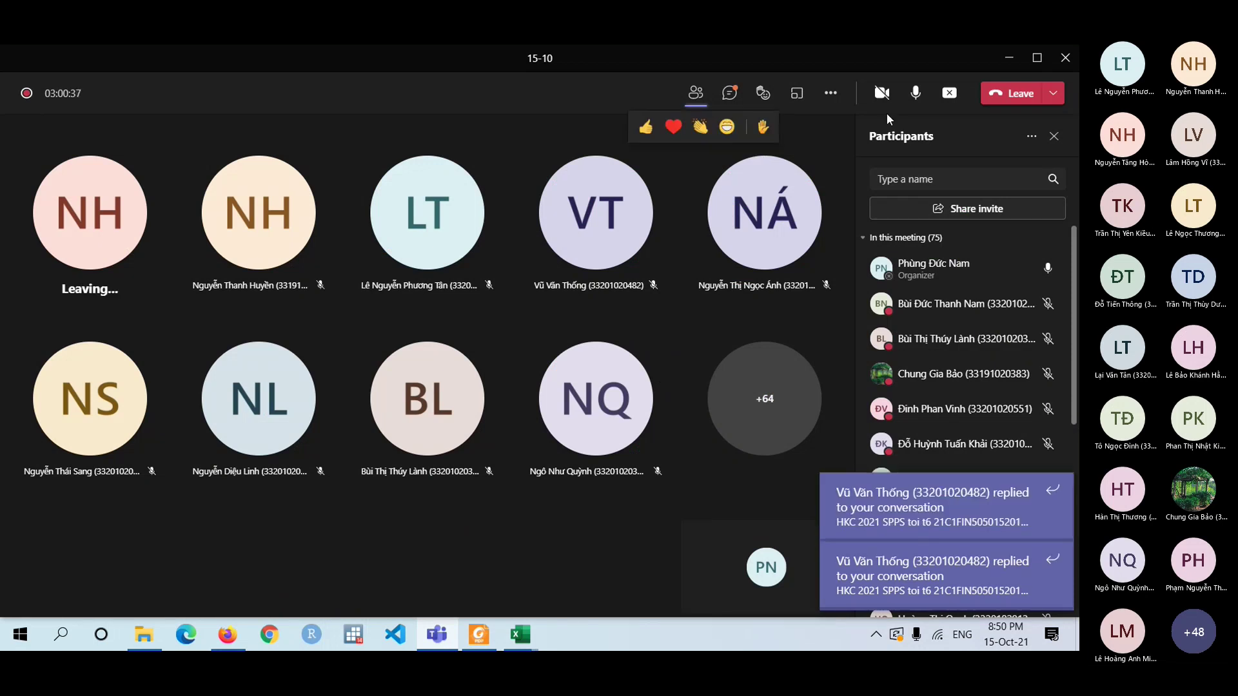
pyautogui.click(915, 102)
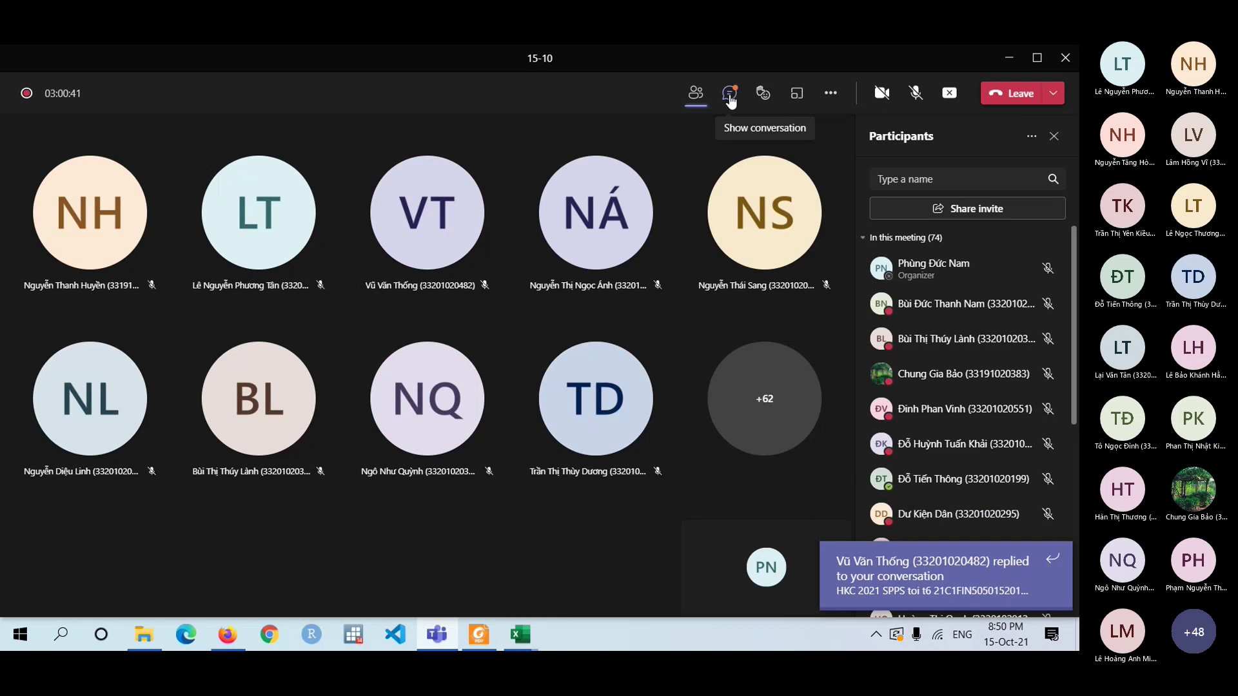
pyautogui.click(730, 95)
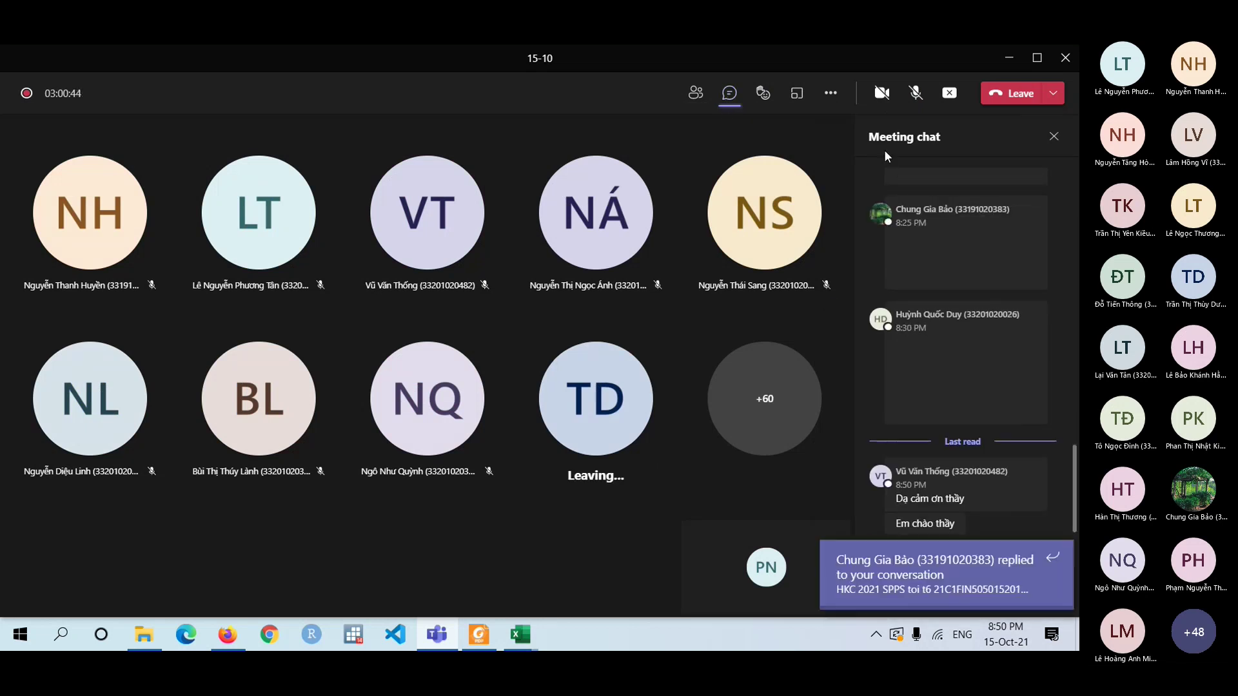
pyautogui.click(950, 95)
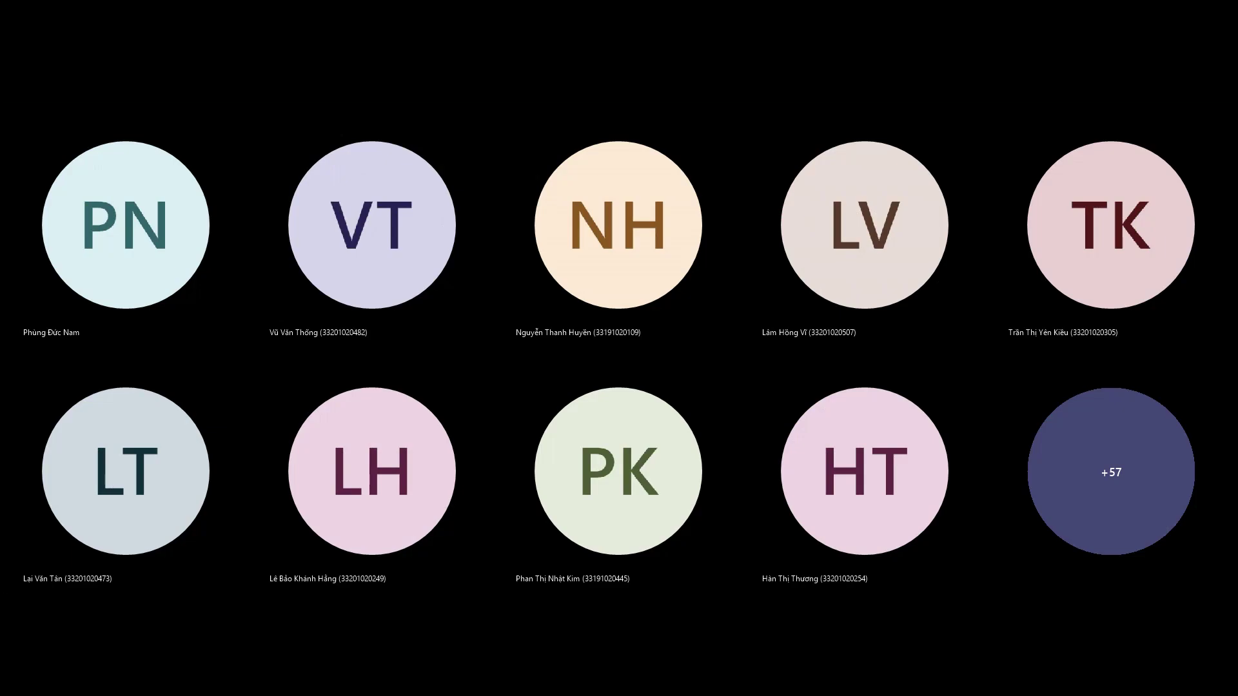